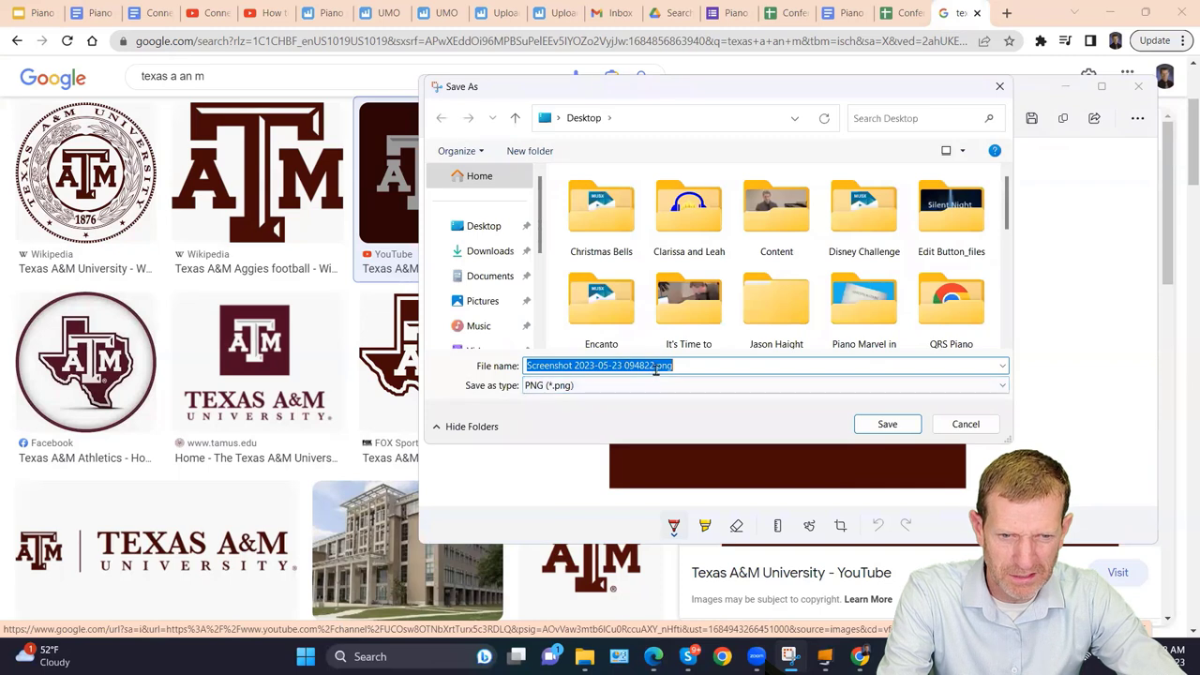
Save the logo snip to the Desktop under the file name My Logo.png.
click(652, 366)
drag(654, 366, 498, 366)
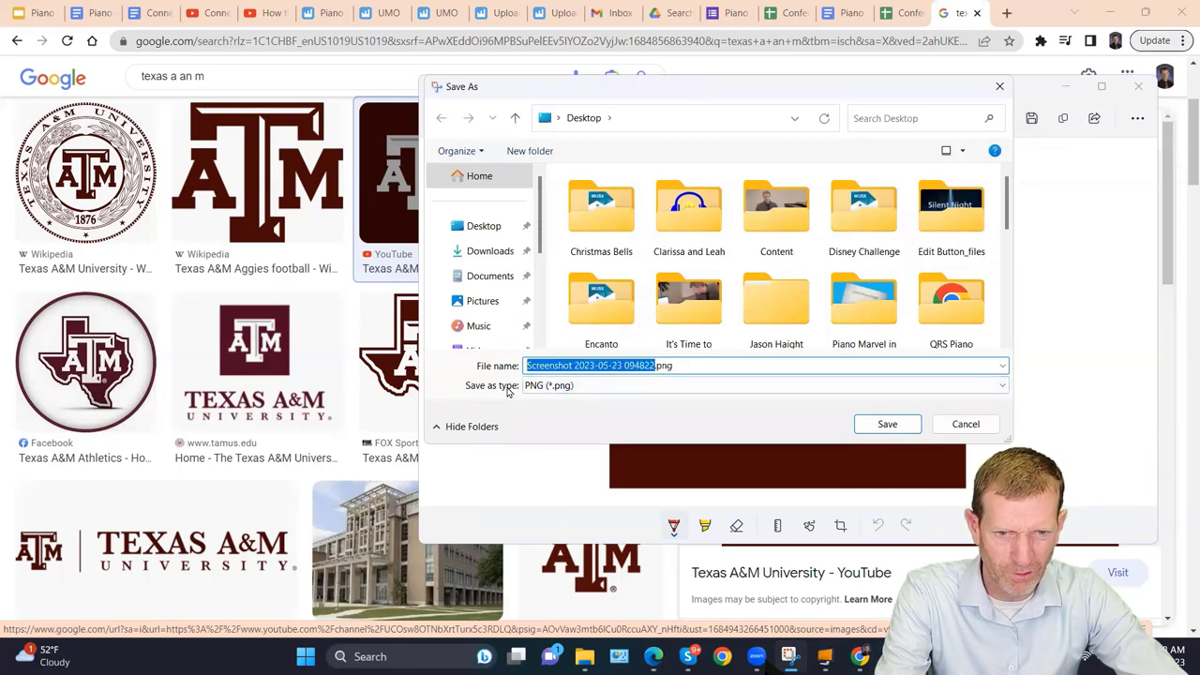
text(My Logo)
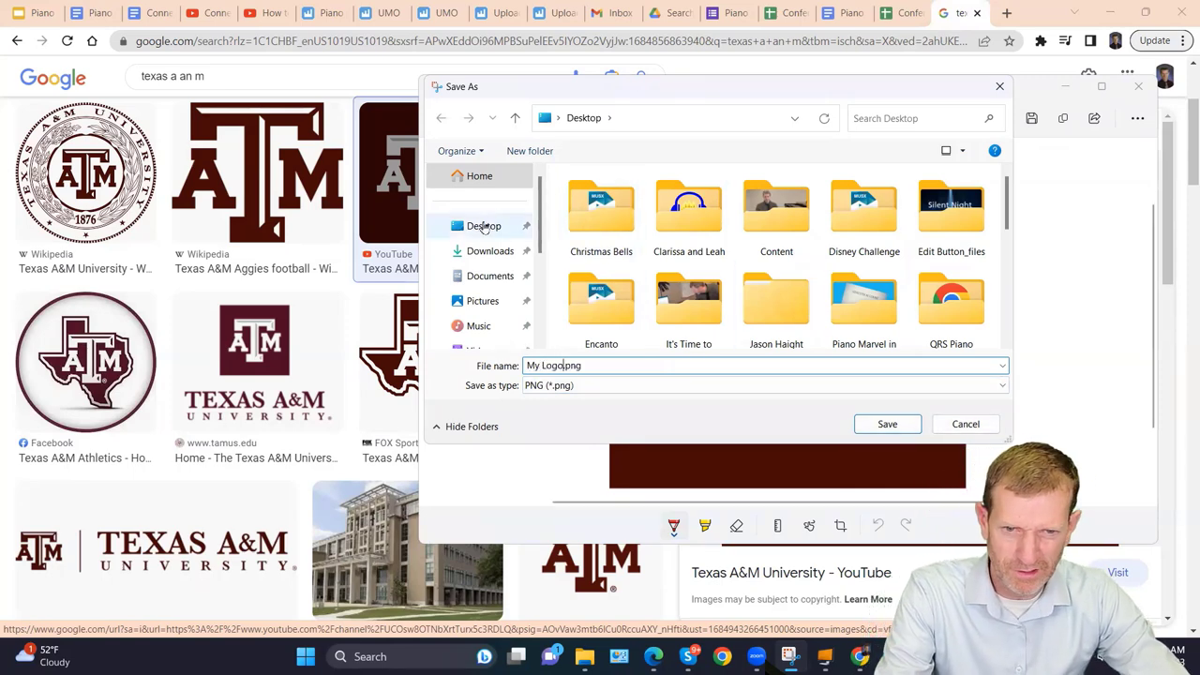
click(887, 426)
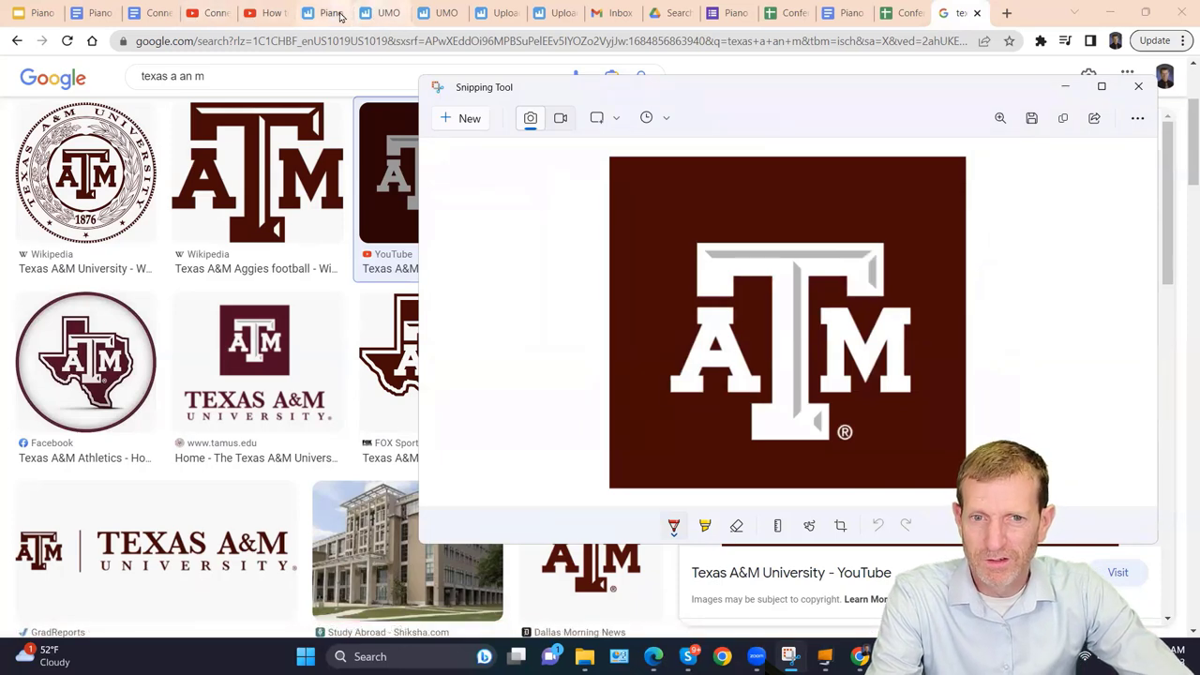
click(387, 13)
Set the UMO book's thumbnail to My Logo.png from the Desktop and save the book.
click(444, 14)
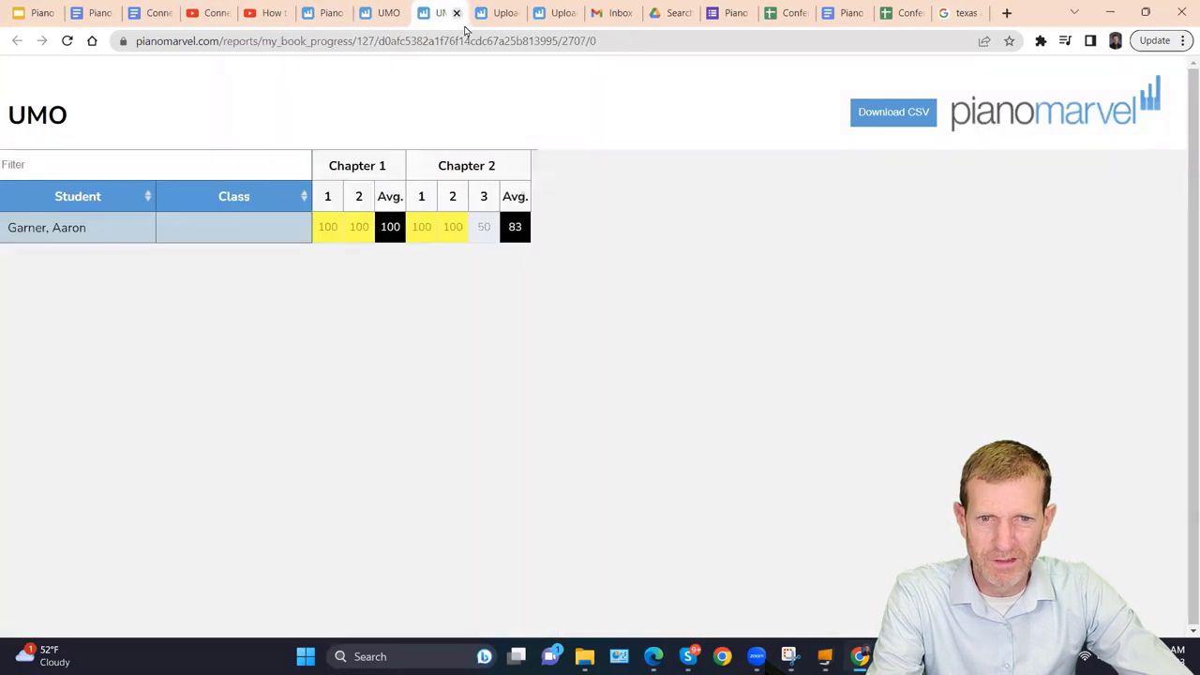
click(502, 13)
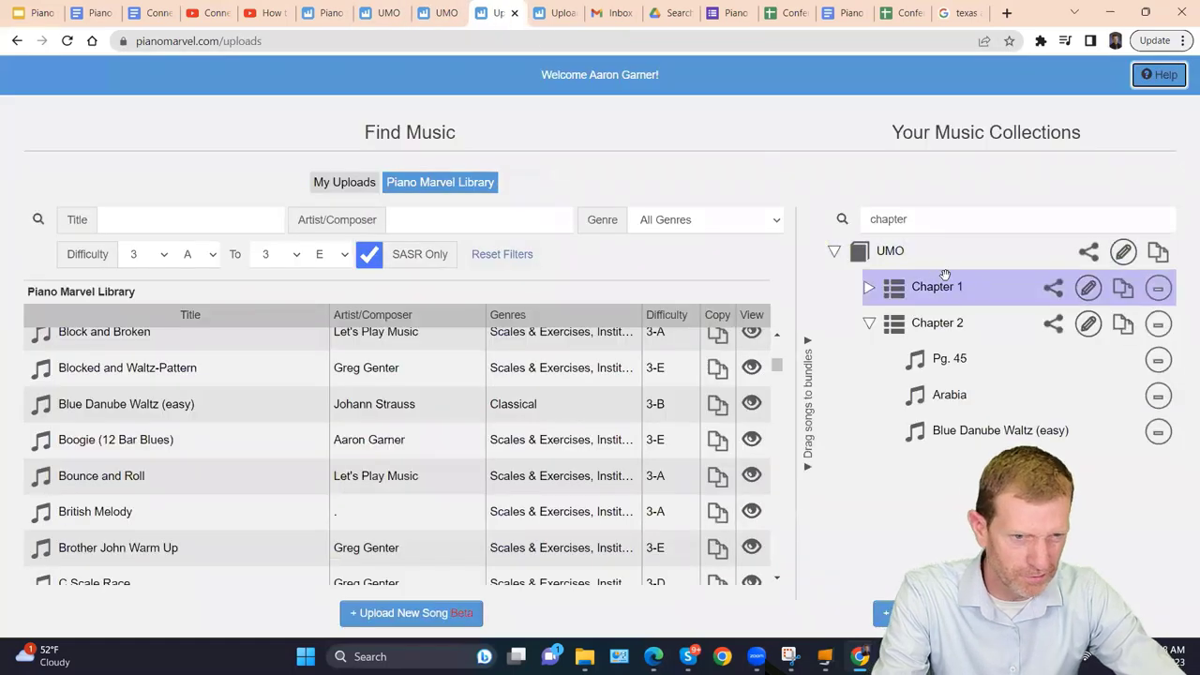
click(1125, 256)
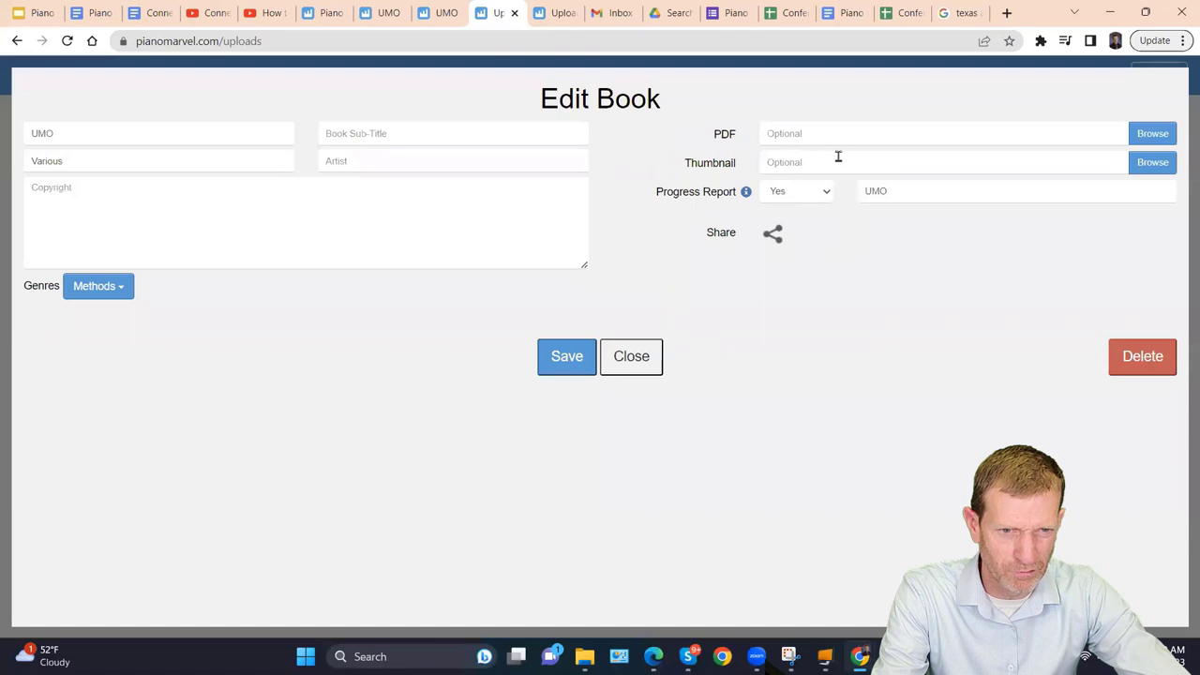
click(1147, 162)
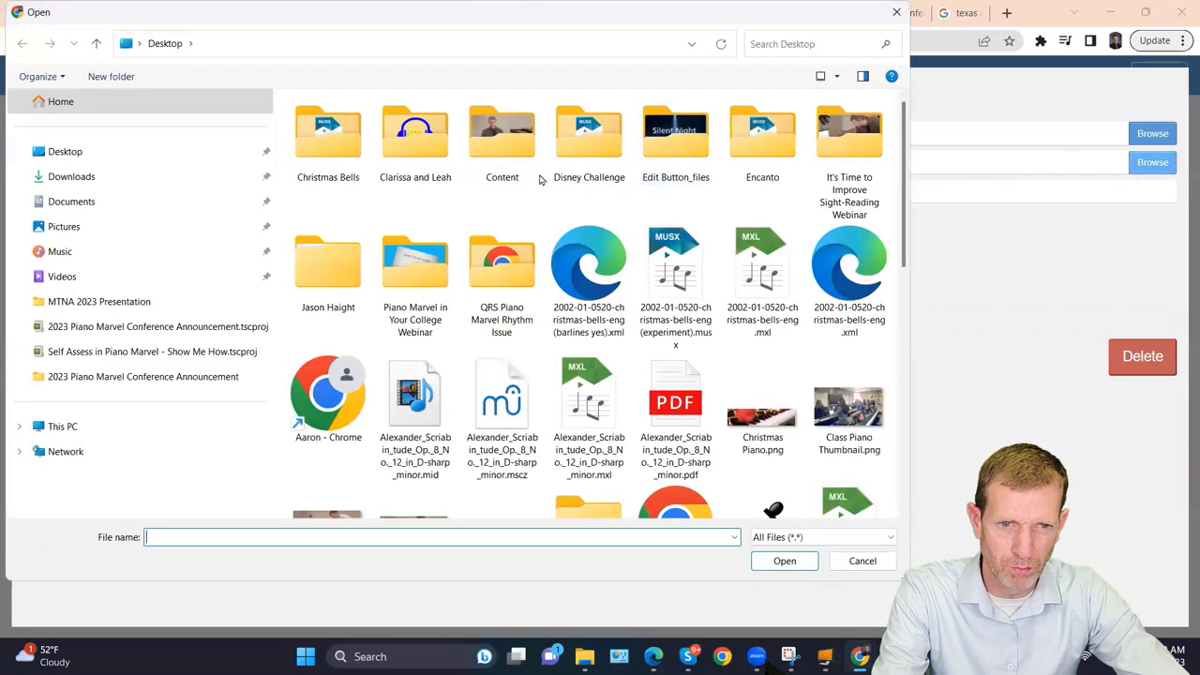
click(113, 153)
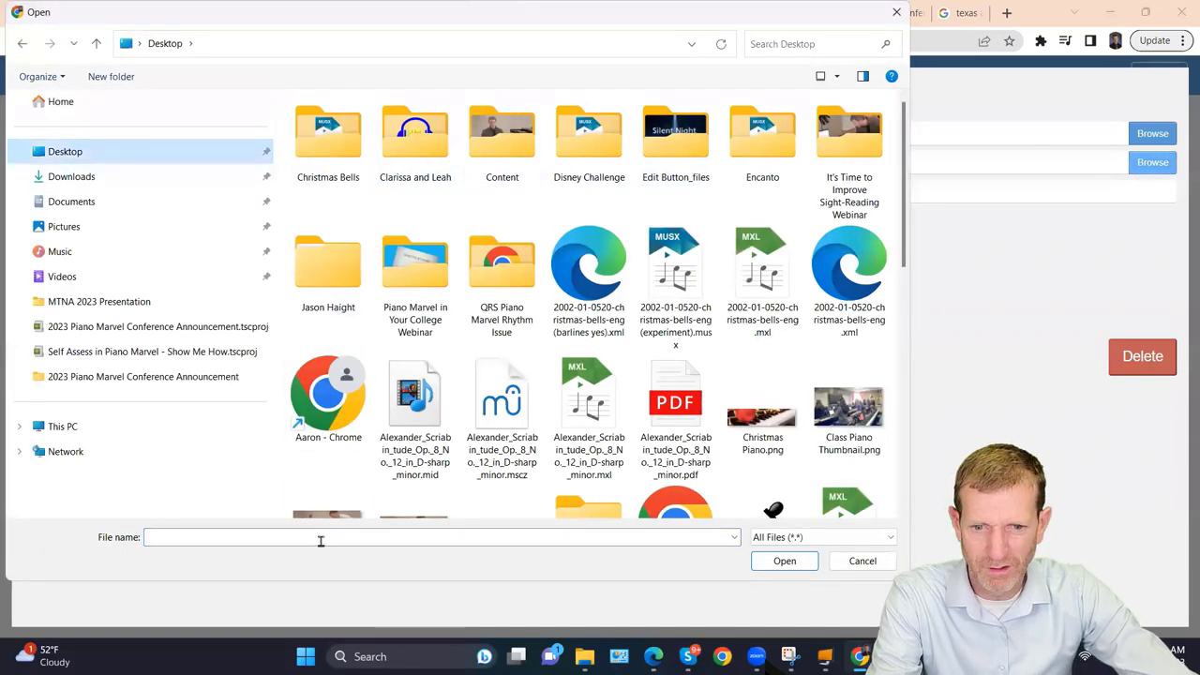
text(my)
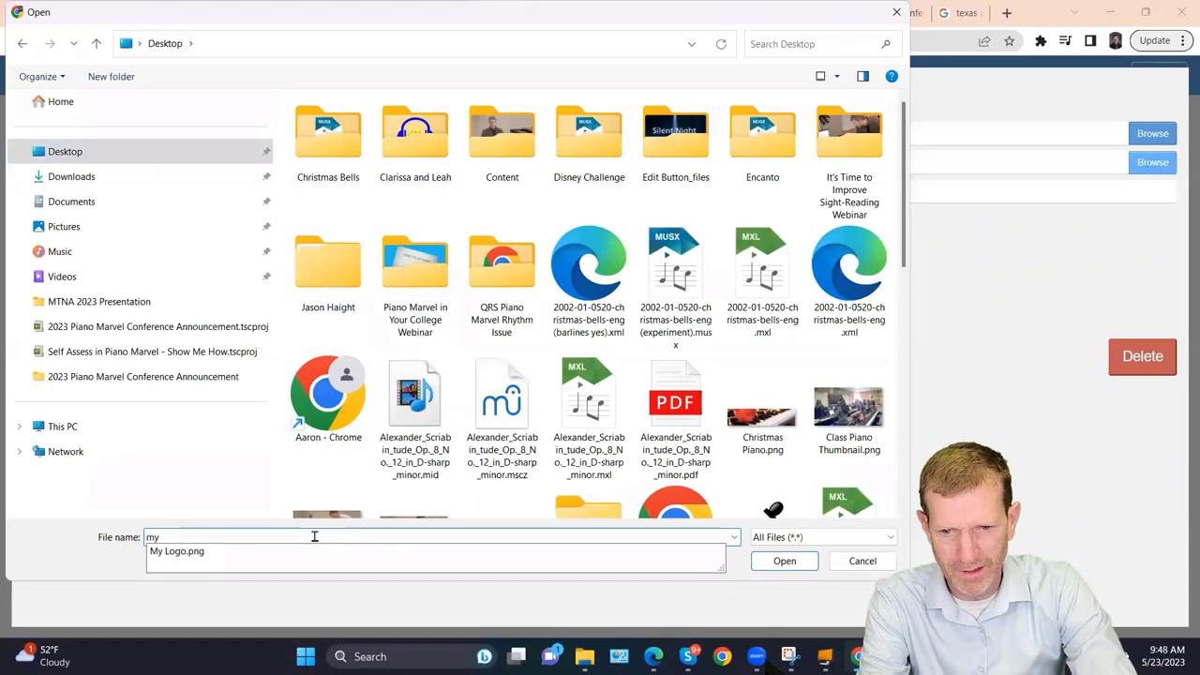
click(215, 554)
click(783, 561)
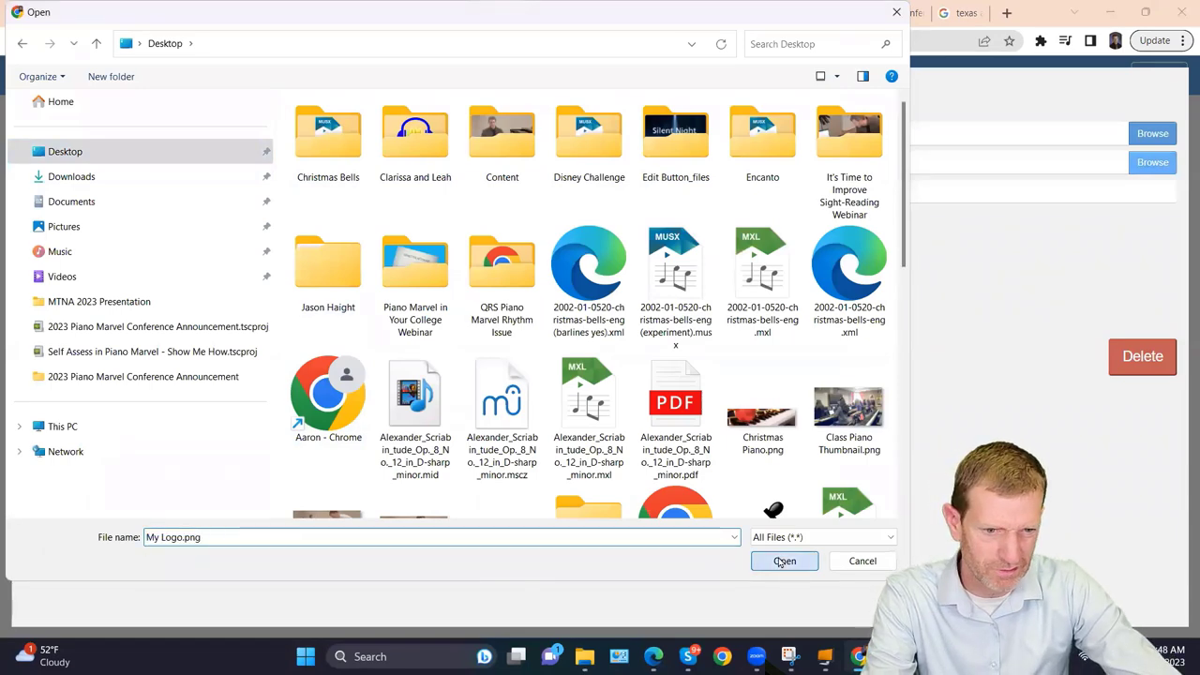
click(563, 358)
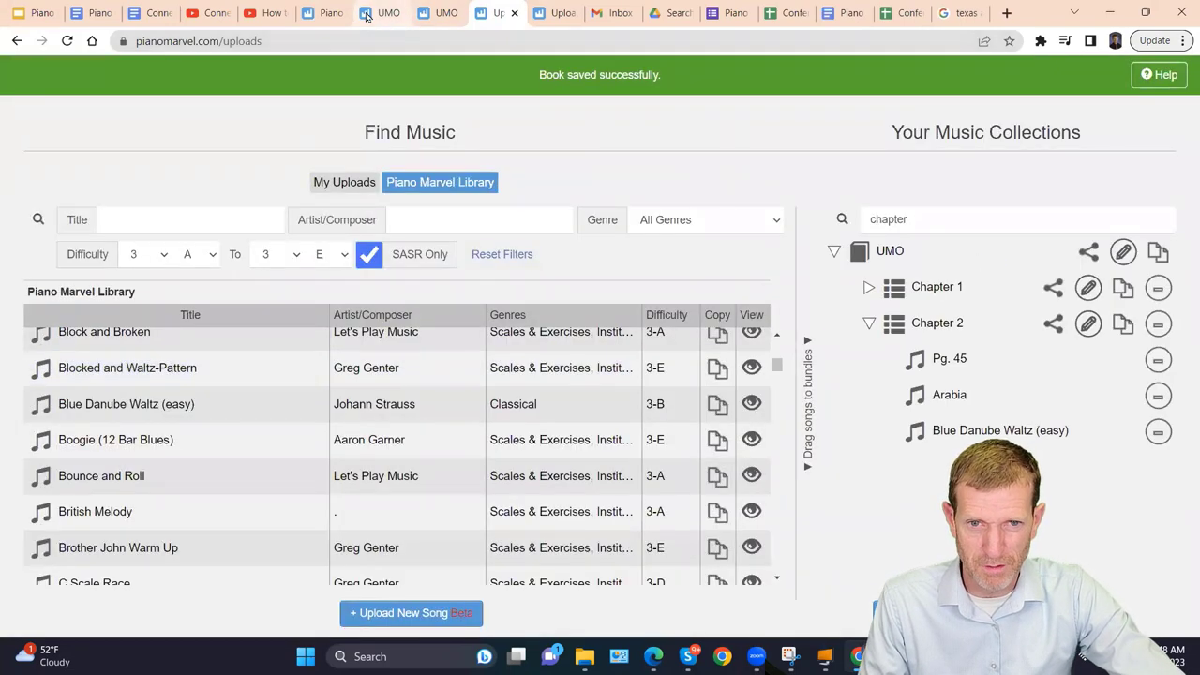
click(328, 14)
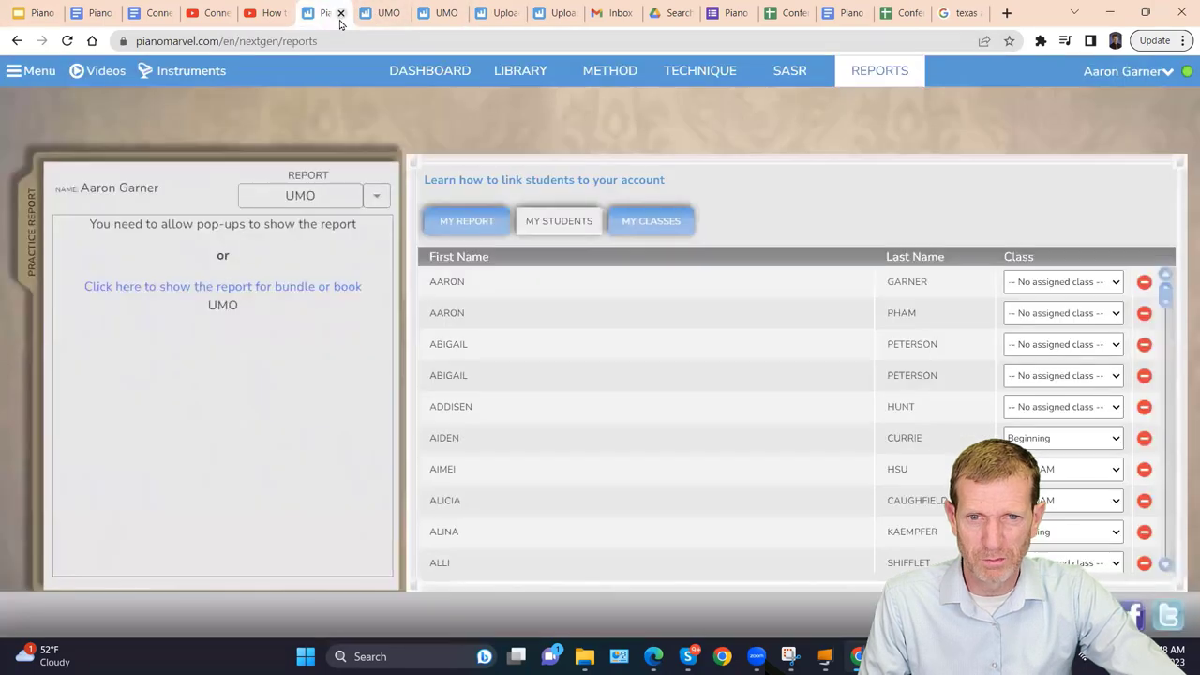
Check the UMO book and its Texas A&M logo among the library Favorites.
click(512, 66)
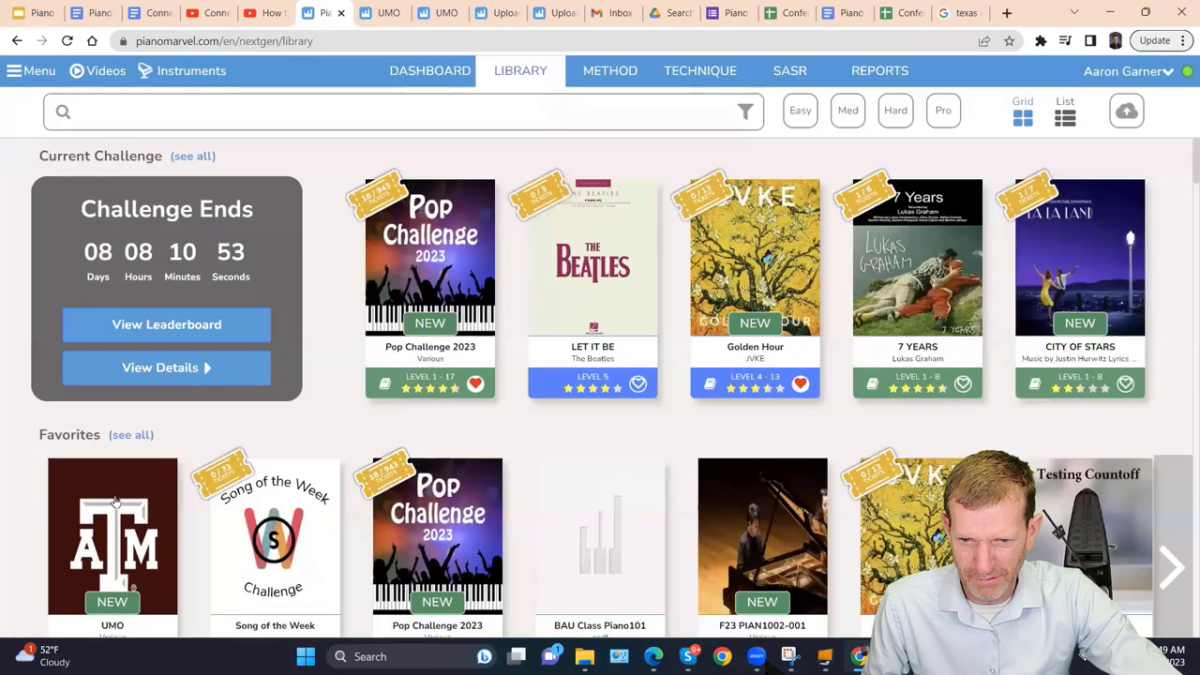
scroll(111, 502, down, 2)
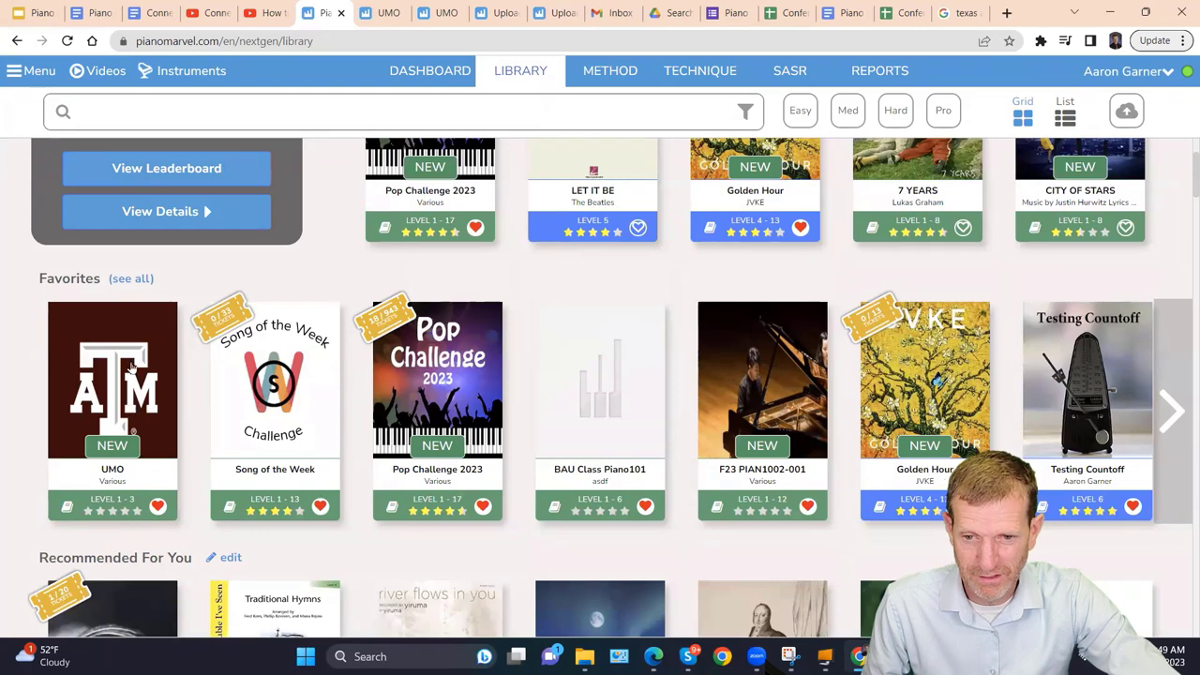
click(132, 366)
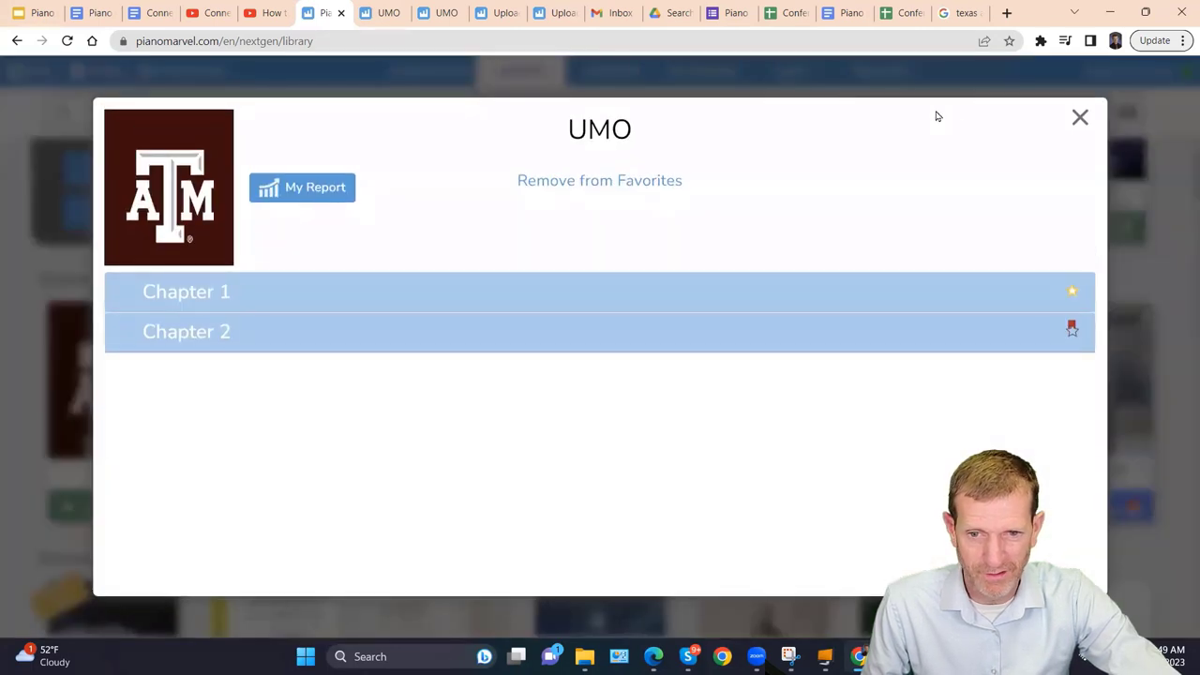
click(1078, 117)
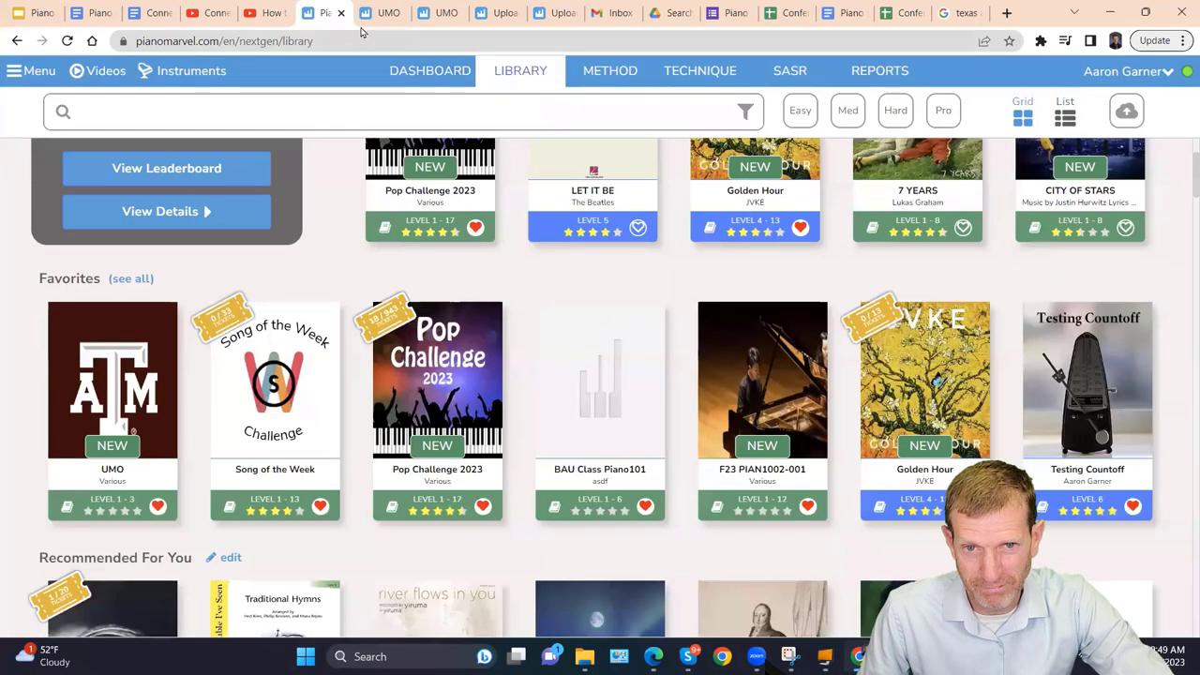
click(441, 13)
click(494, 14)
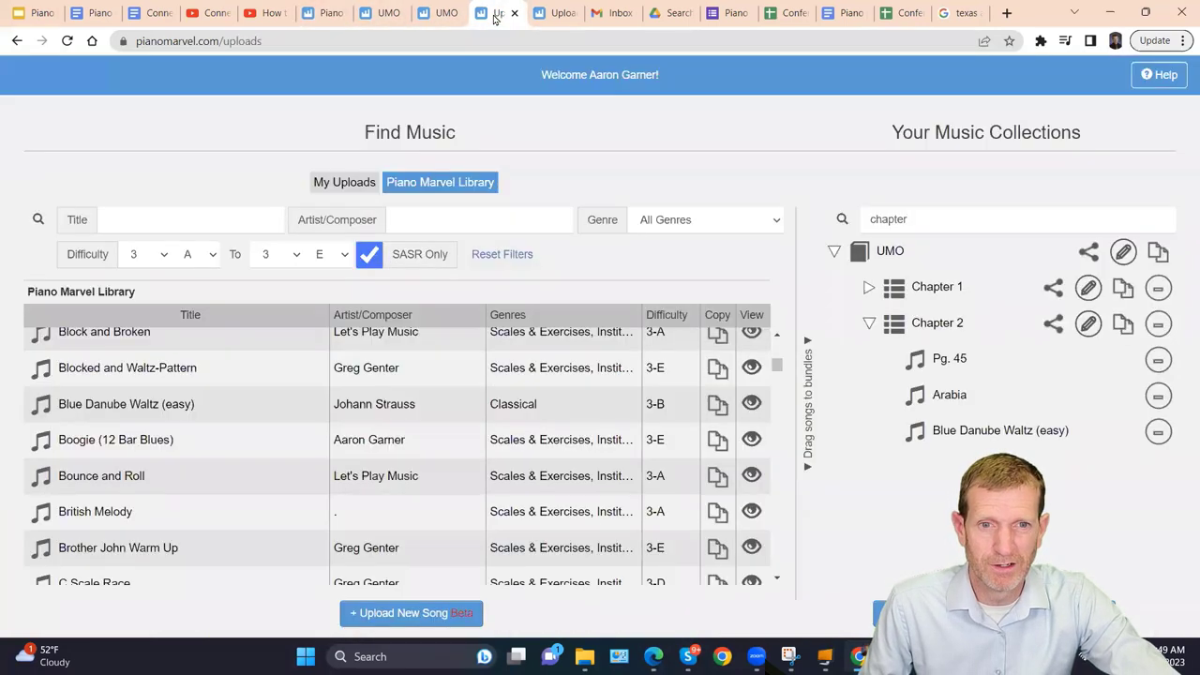
In the UMO book's sharing options, keep it Private and add then remove an e-mail recipient.
click(1088, 252)
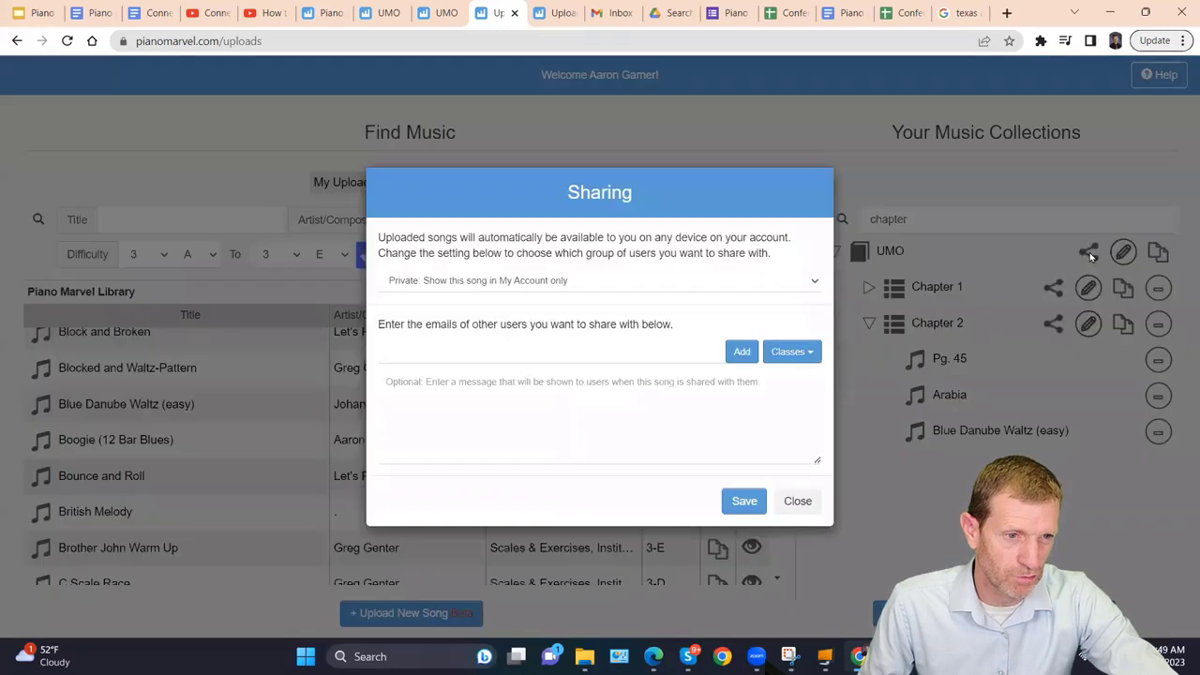
click(799, 293)
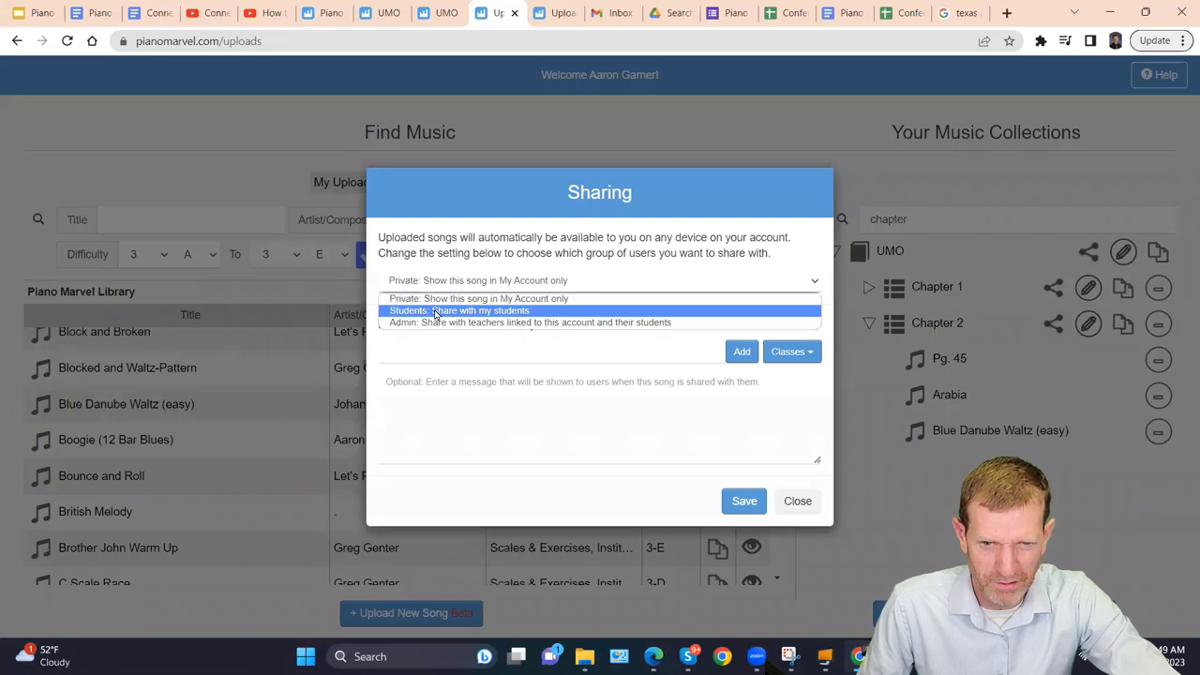
click(726, 298)
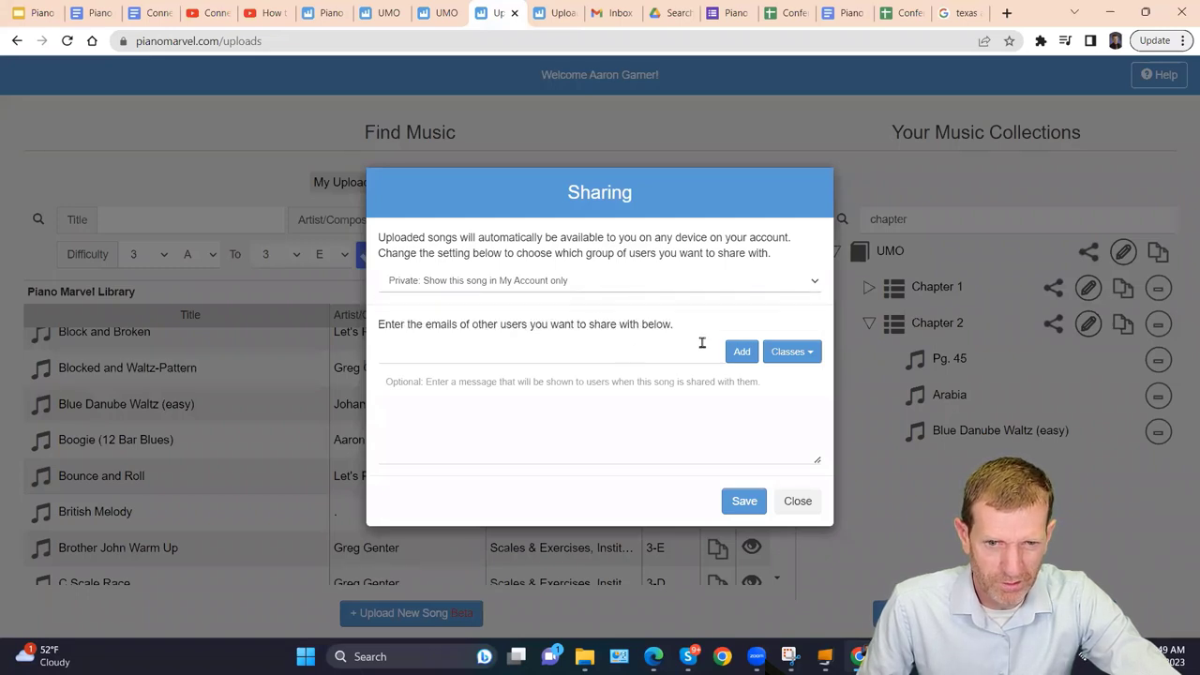
click(805, 353)
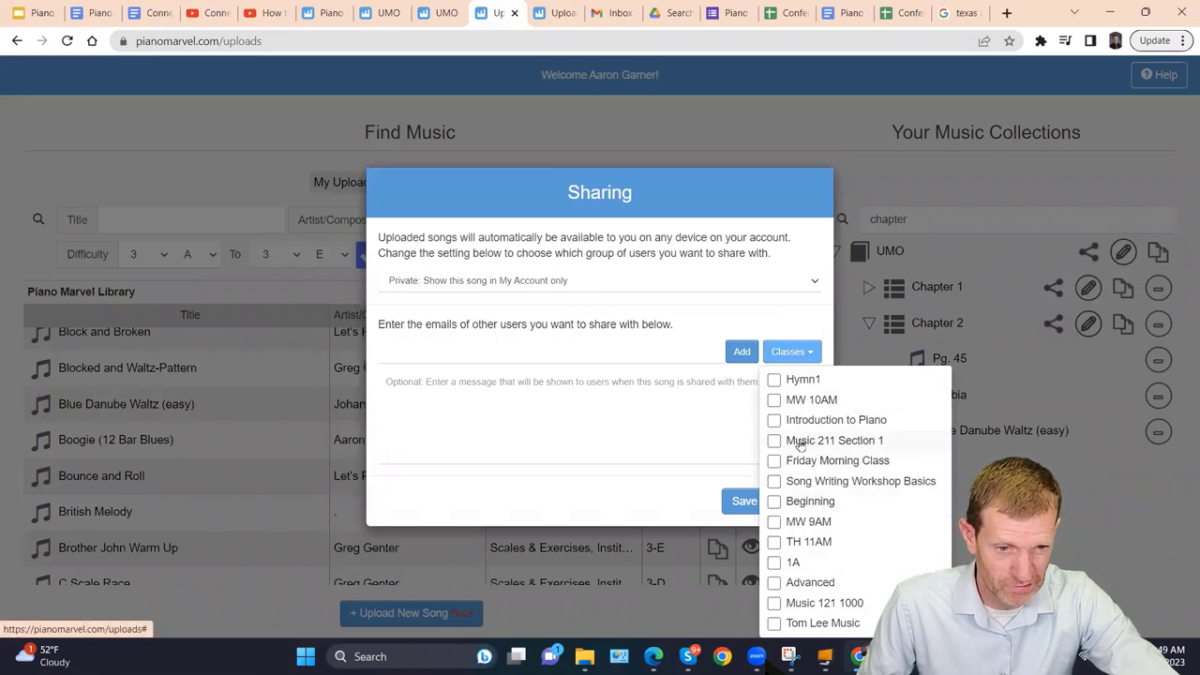
click(544, 358)
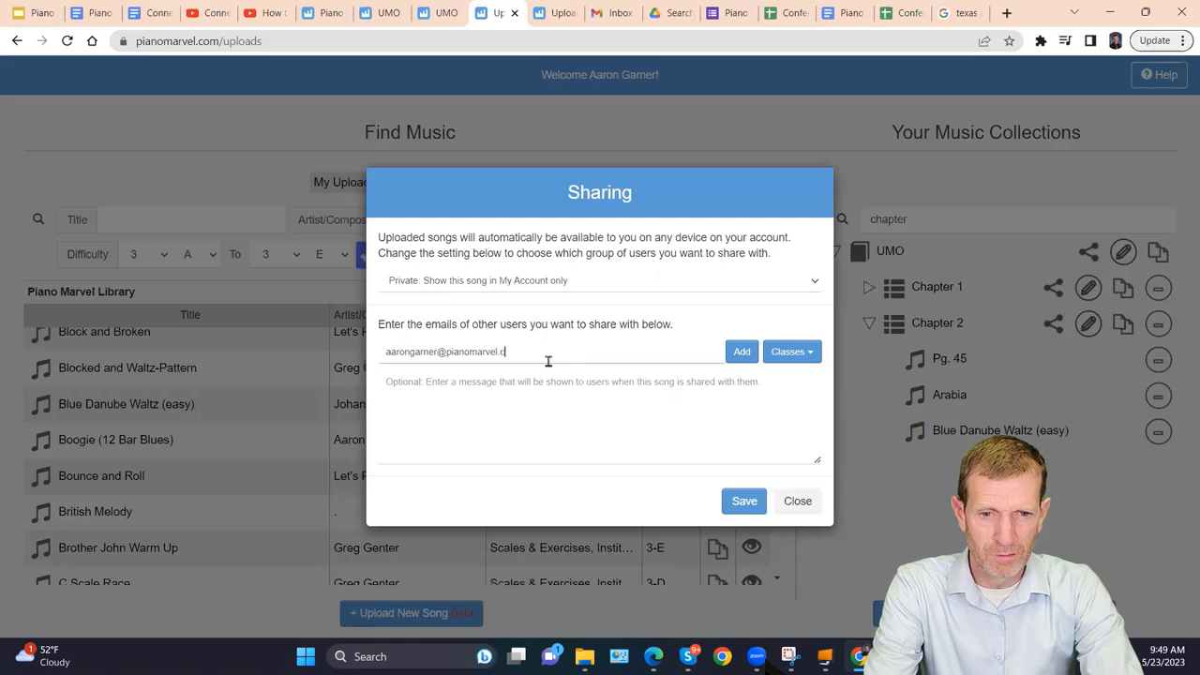
click(740, 350)
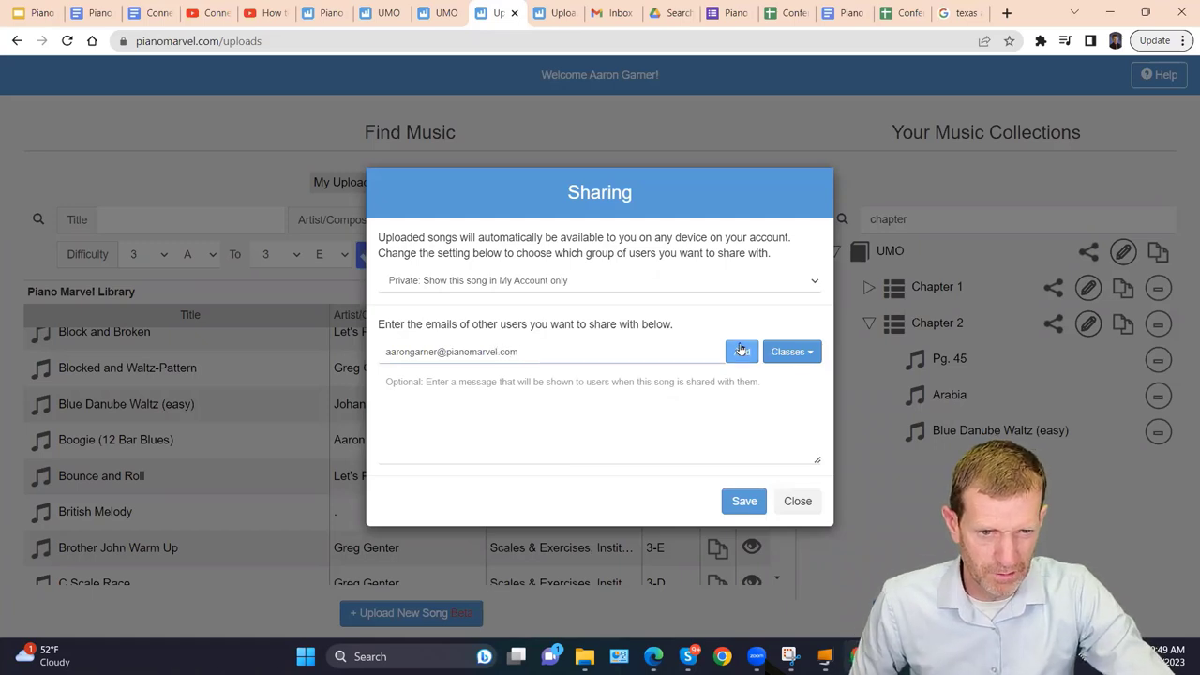
click(740, 349)
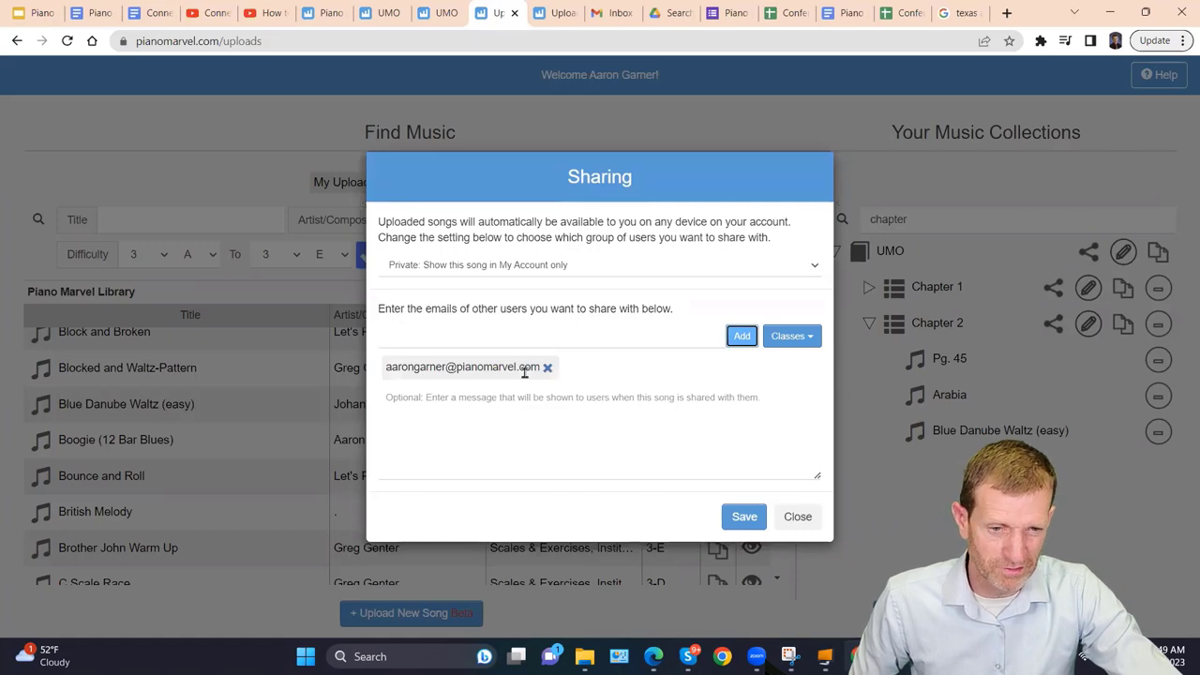
click(546, 368)
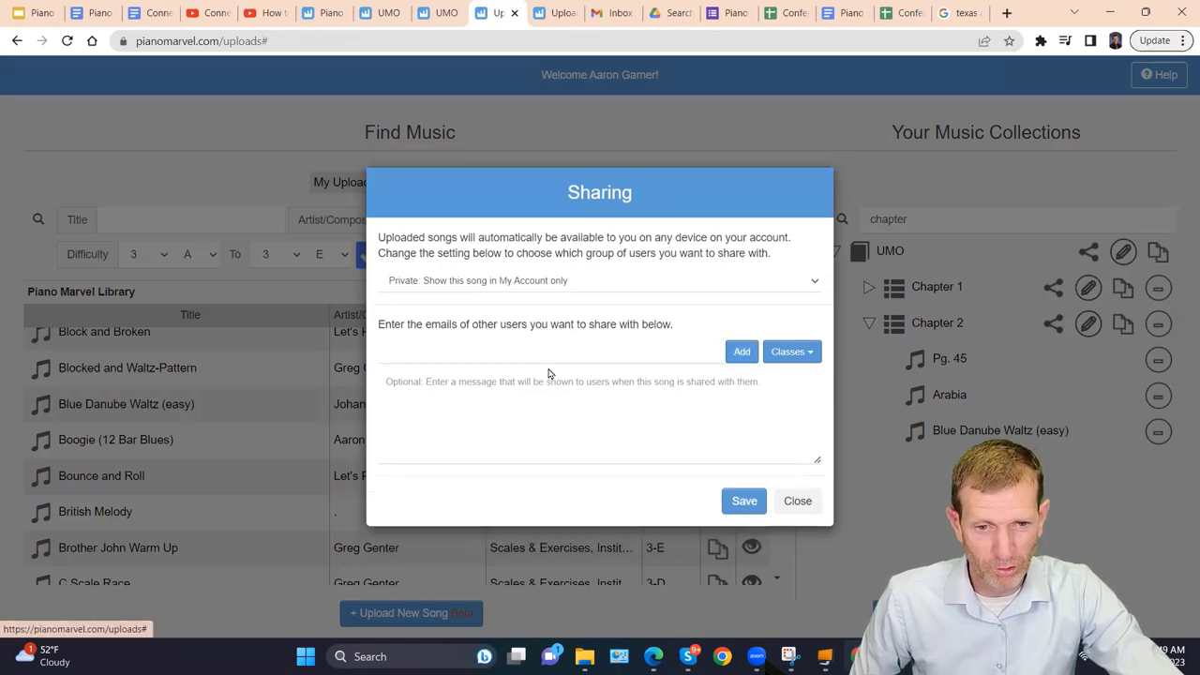
Share the UMO book with the Beginning class and close the sharing window.
click(797, 353)
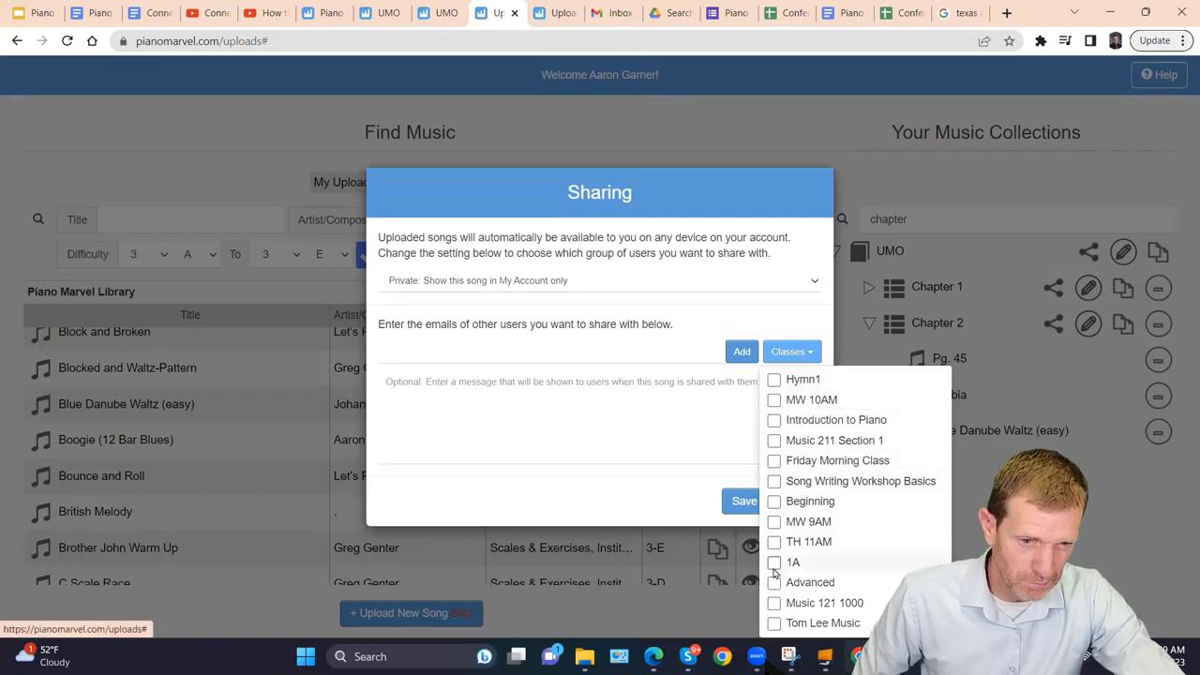
click(774, 500)
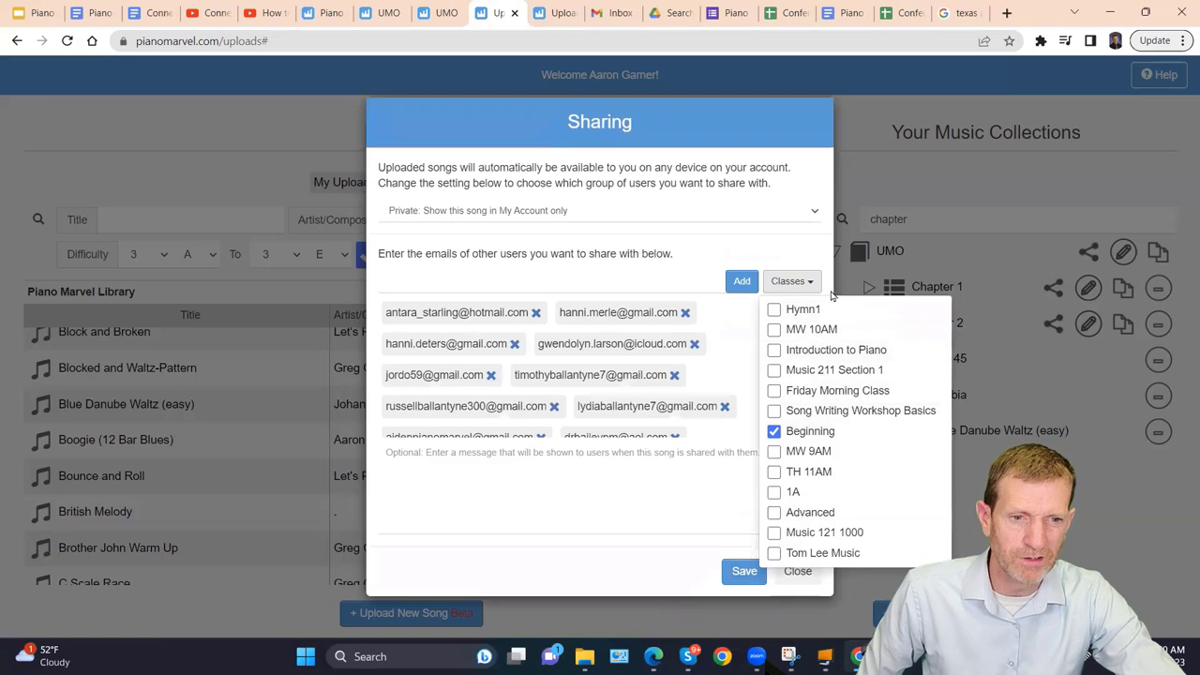
scroll(605, 403, down, 4)
scroll(608, 404, up, 4)
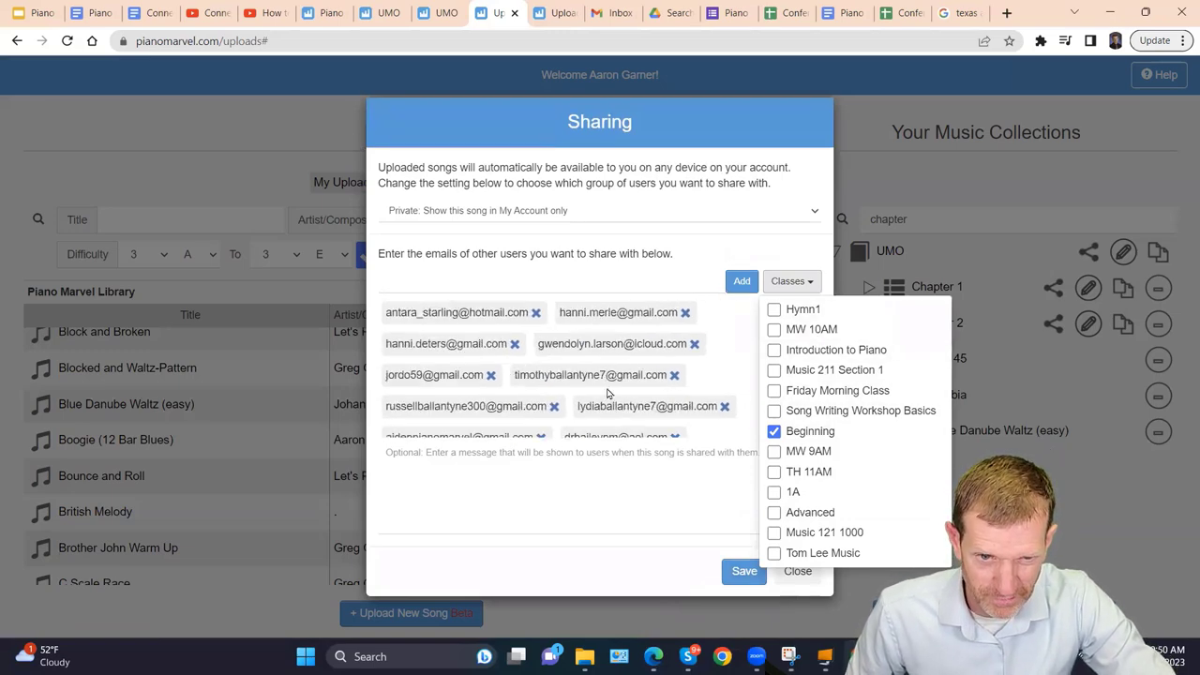
scroll(608, 398, down, 4)
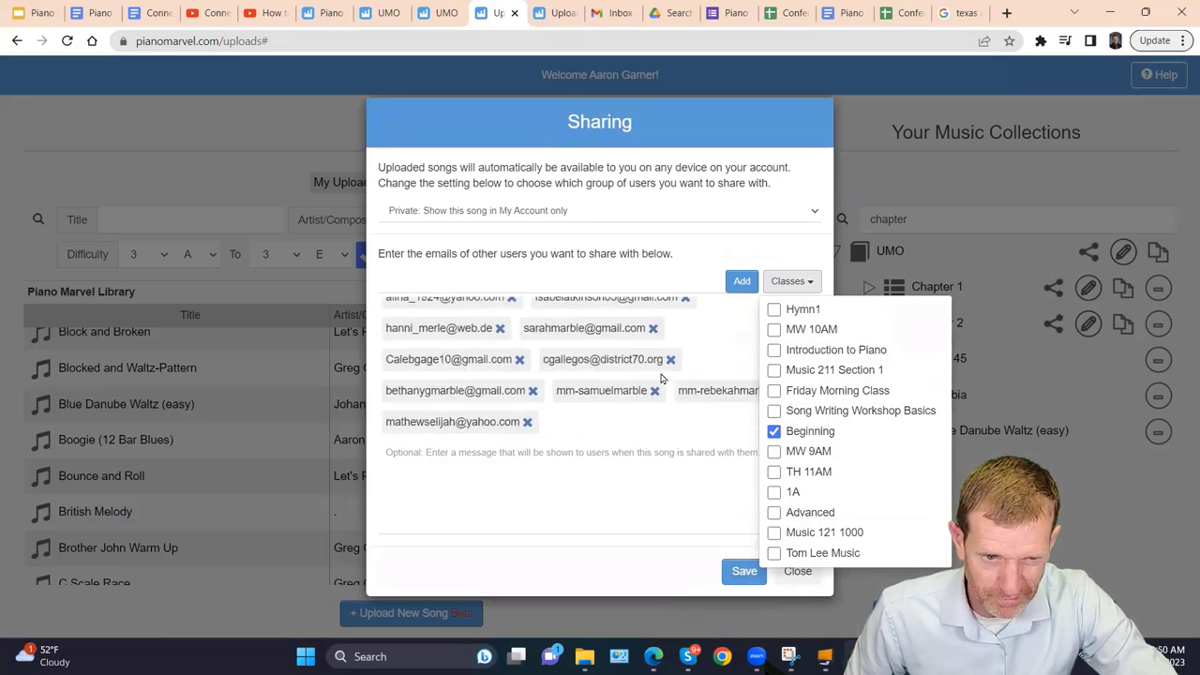
scroll(609, 370, up, 4)
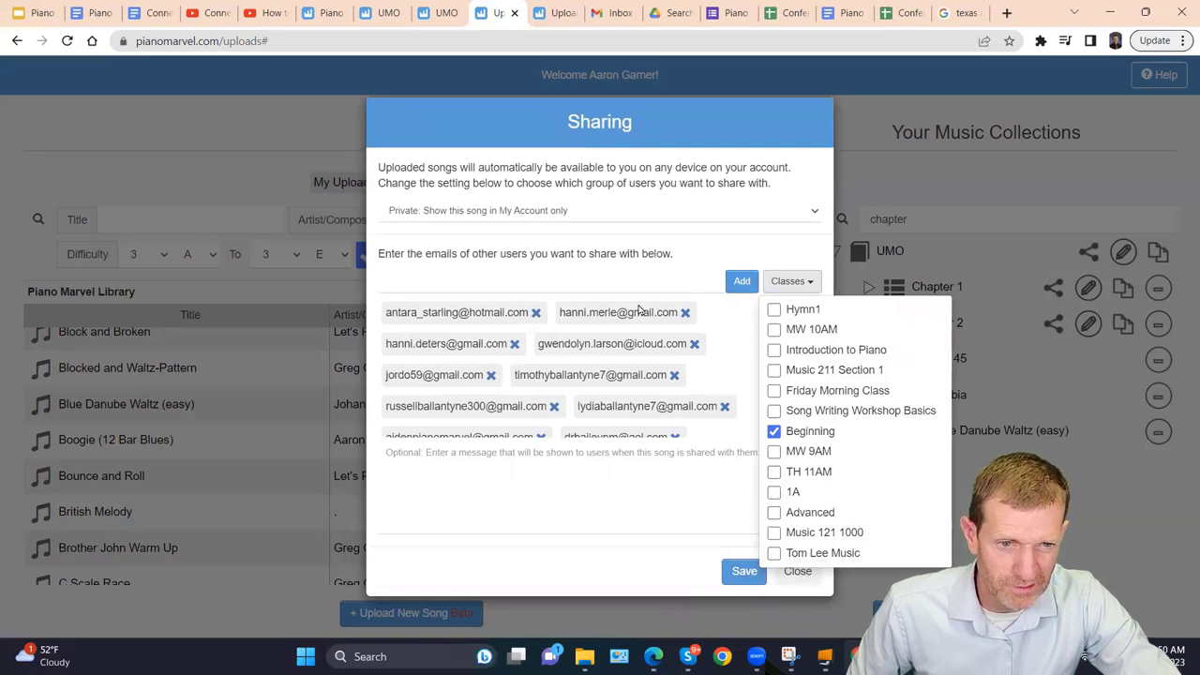
click(798, 572)
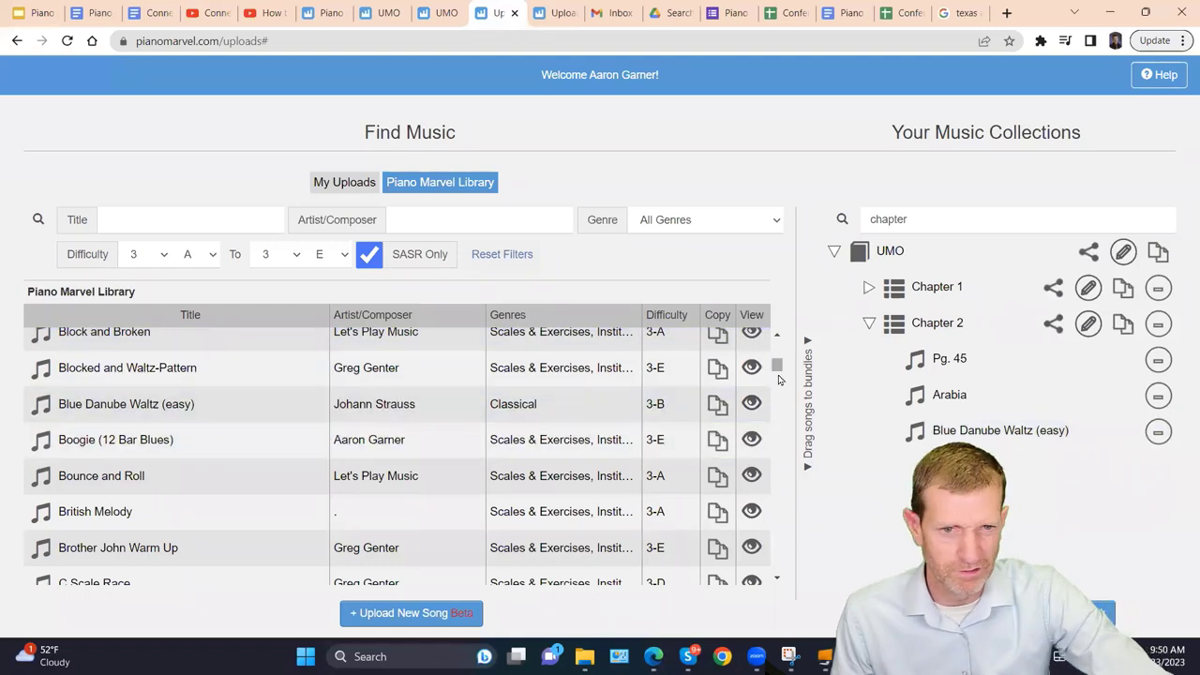
List the teacher's classes (Music 121 1000, Advanced, Beginning) and cancel a new class.
mouse_move(445, 16)
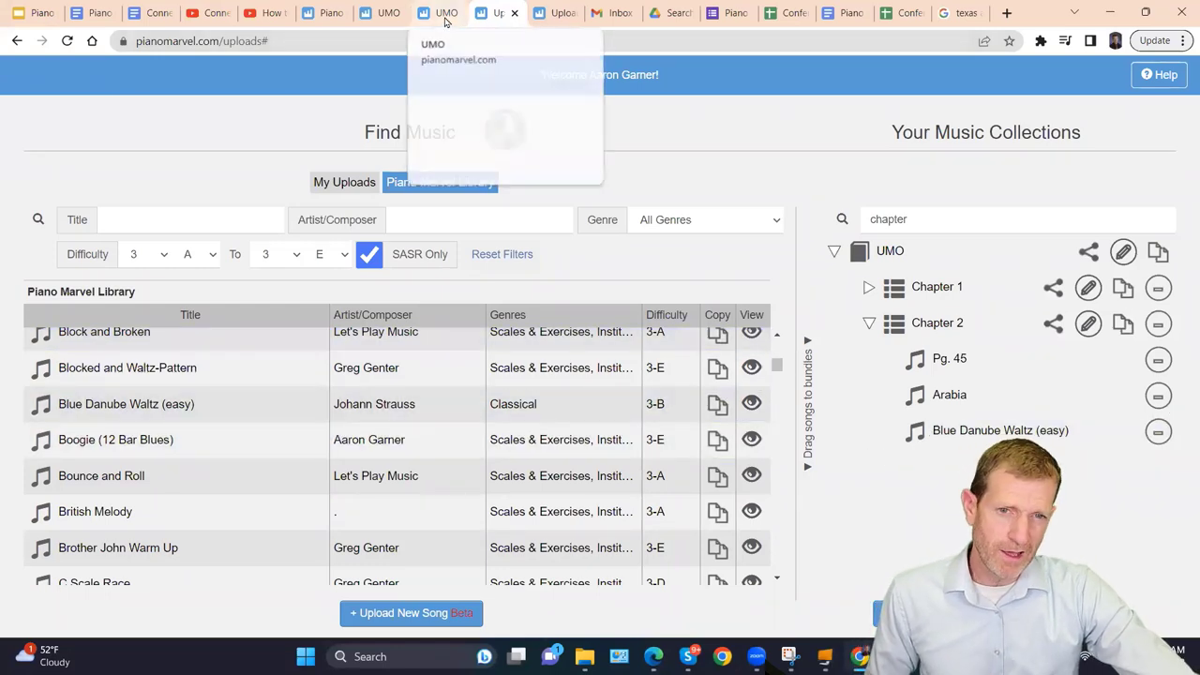
click(323, 17)
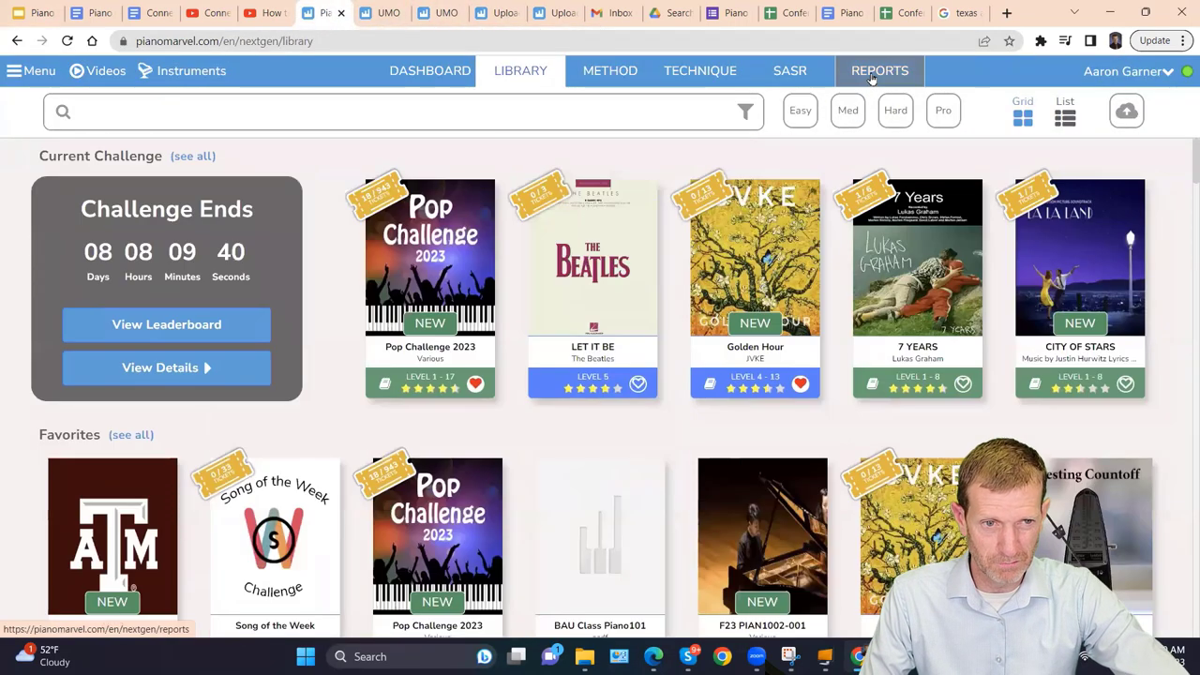
click(863, 72)
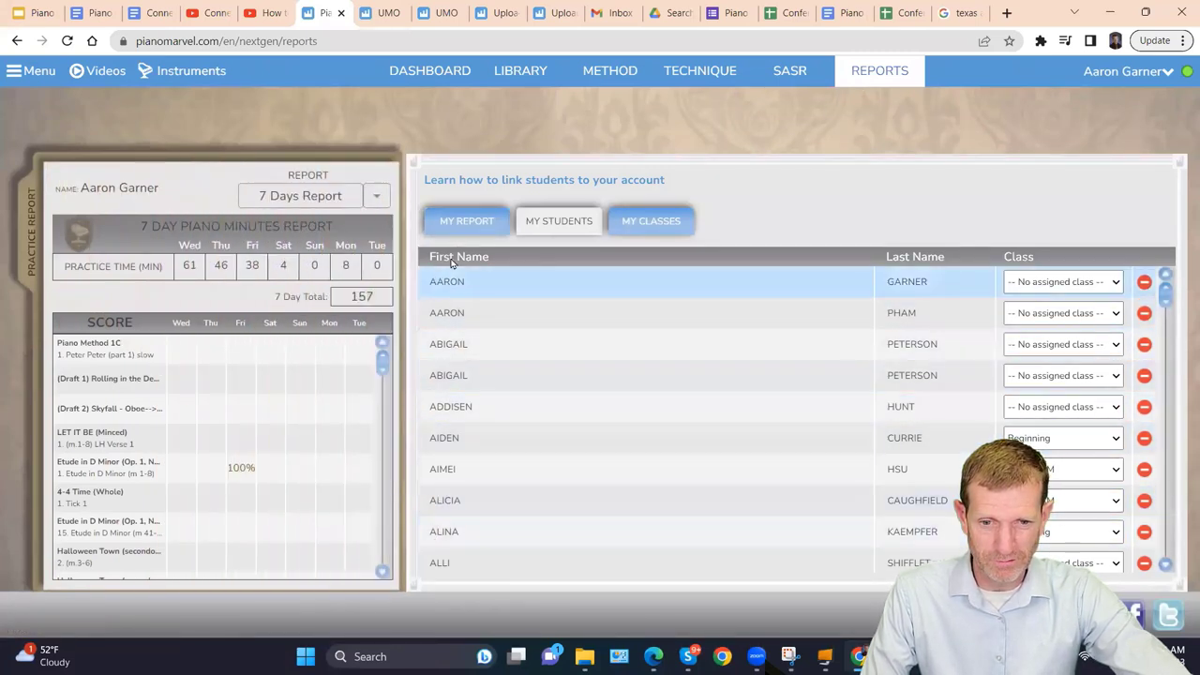
click(654, 221)
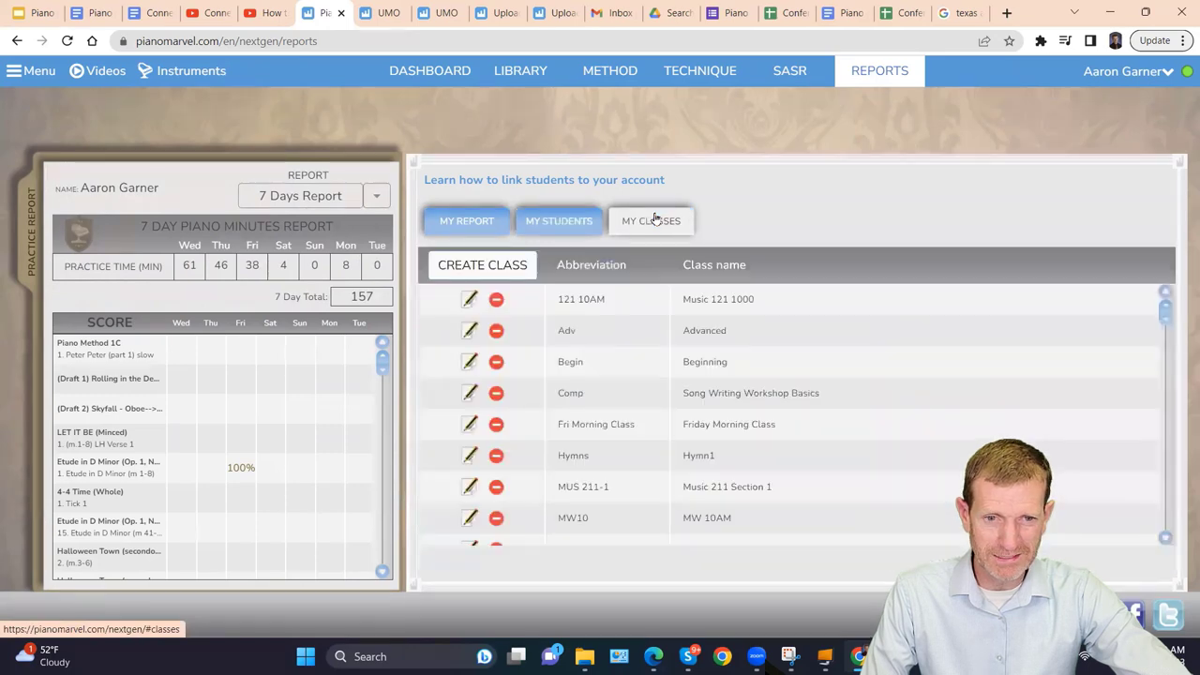
click(501, 267)
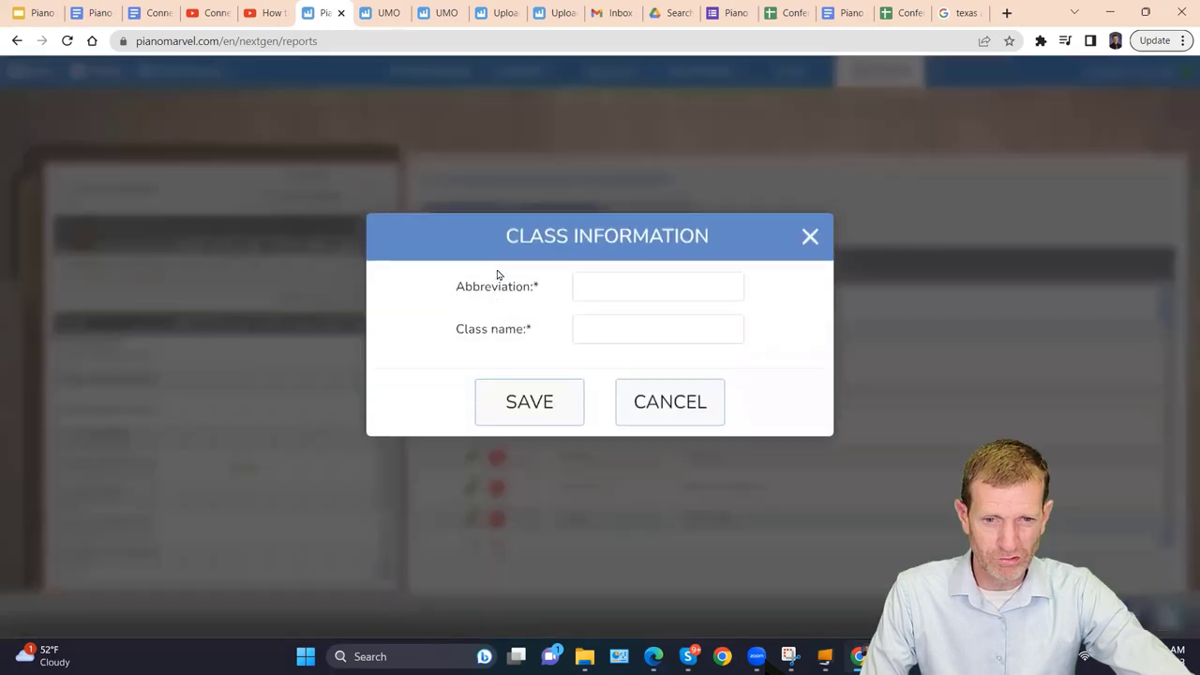
click(614, 304)
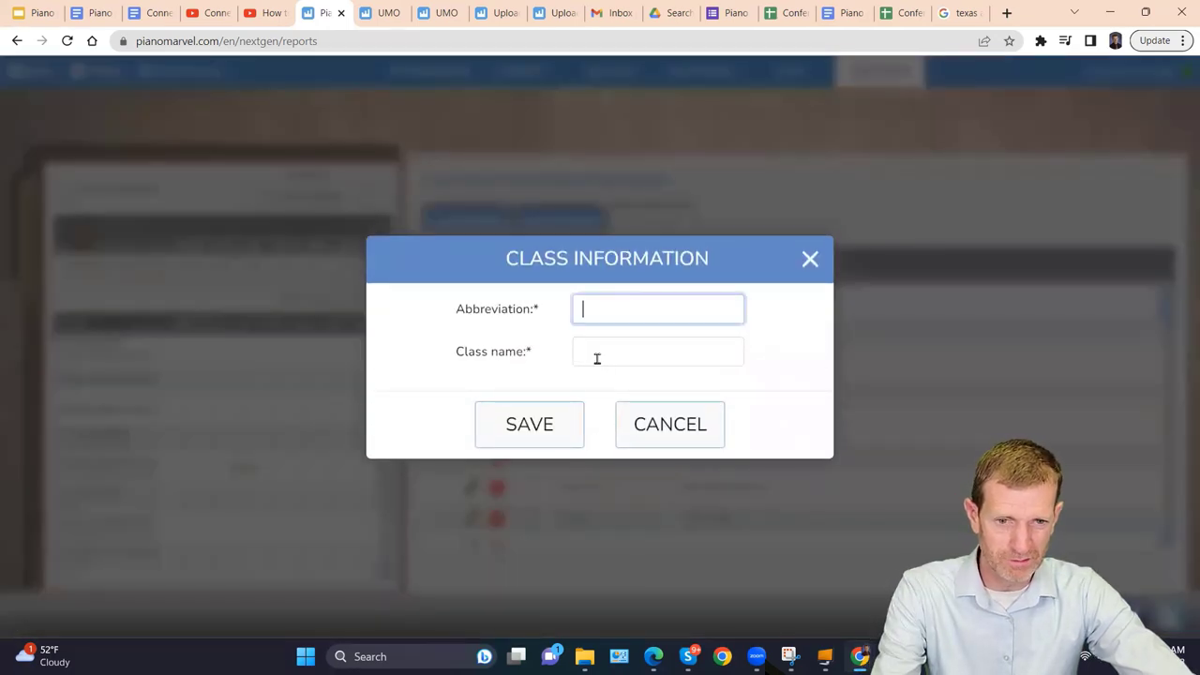
click(597, 358)
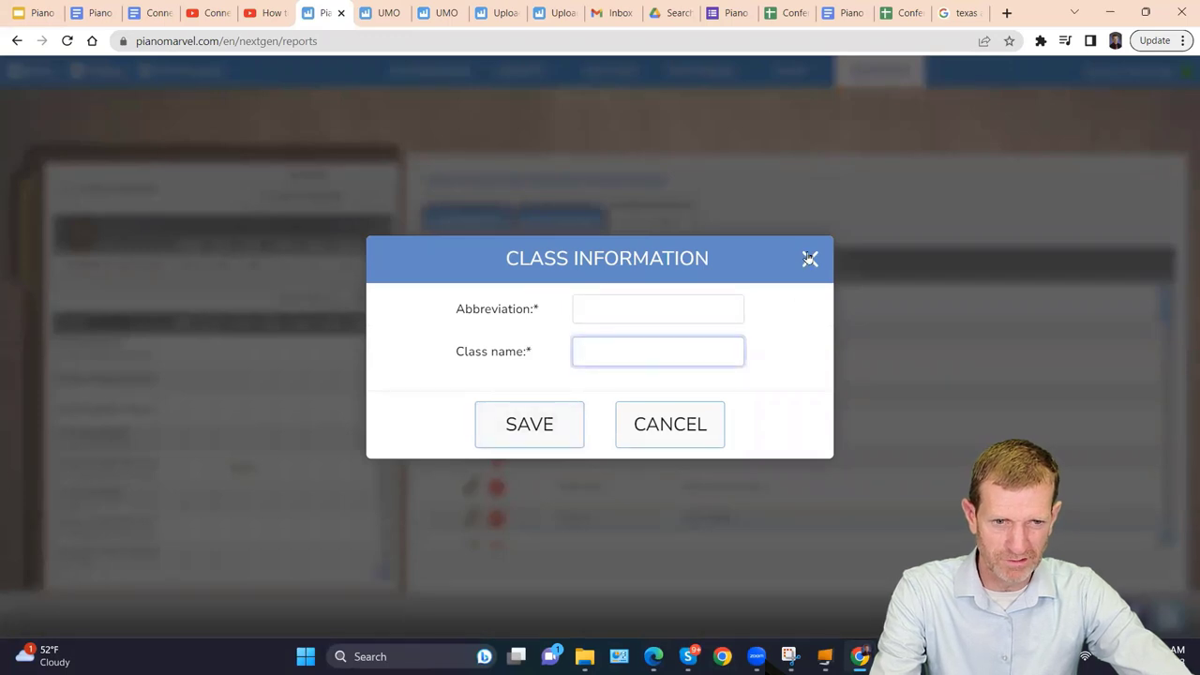
click(704, 412)
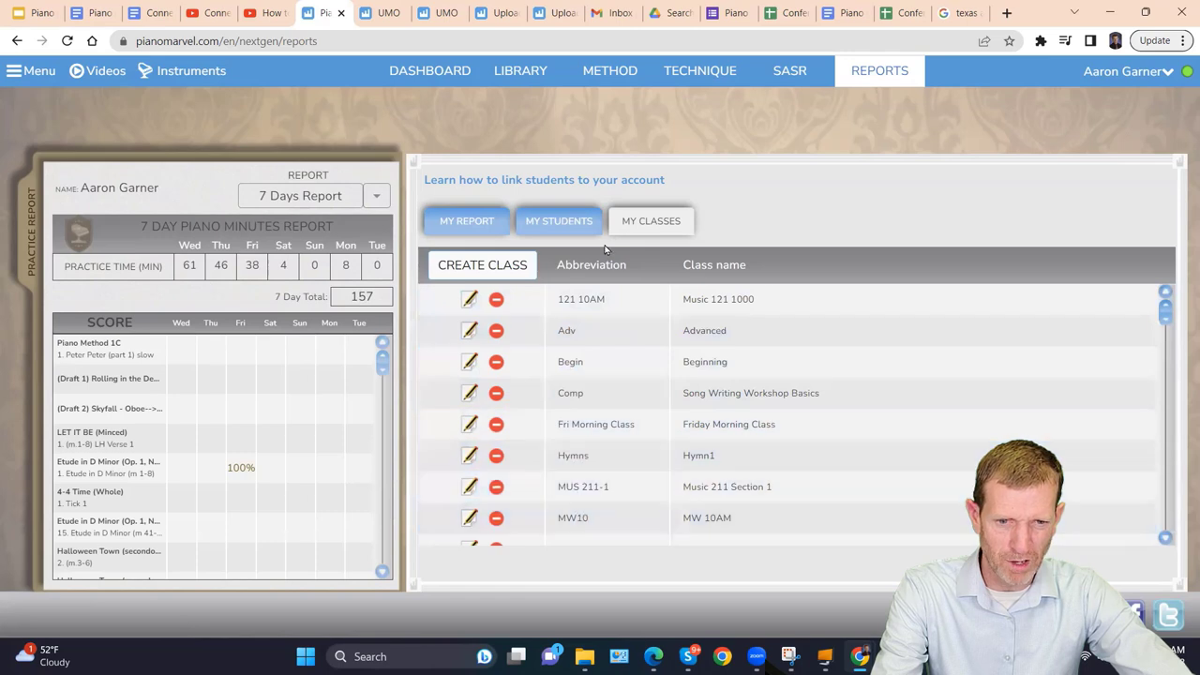
Assign the first linked student in My Students to the Beginning class.
click(581, 226)
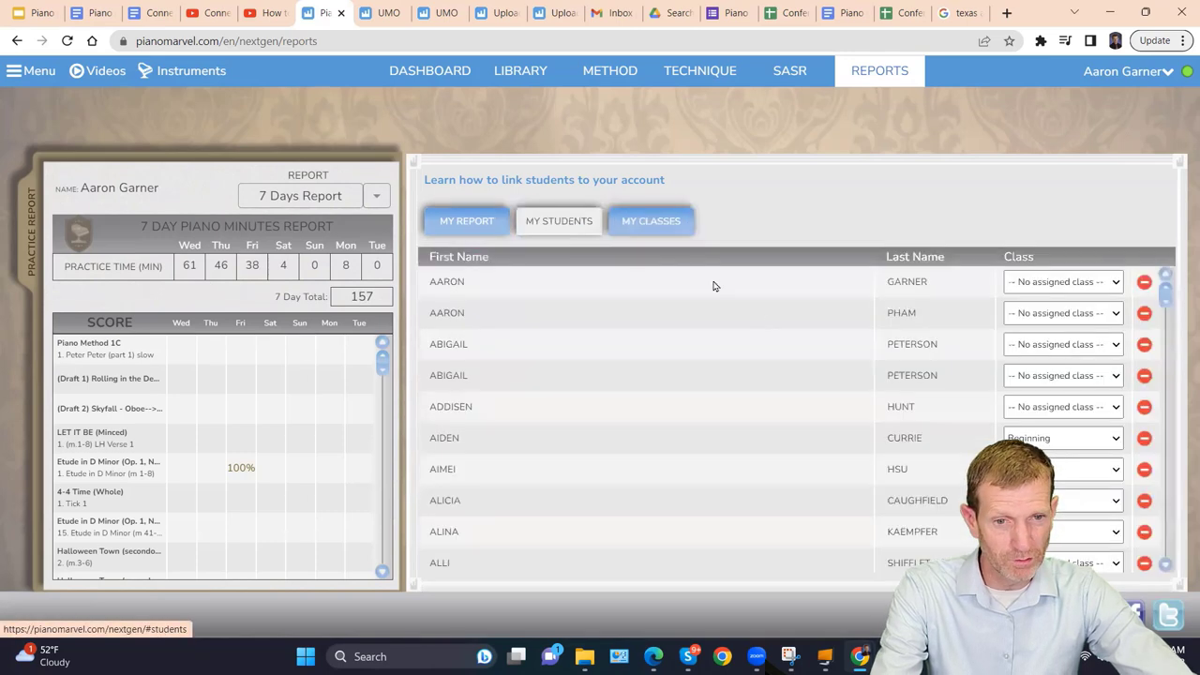
click(1109, 287)
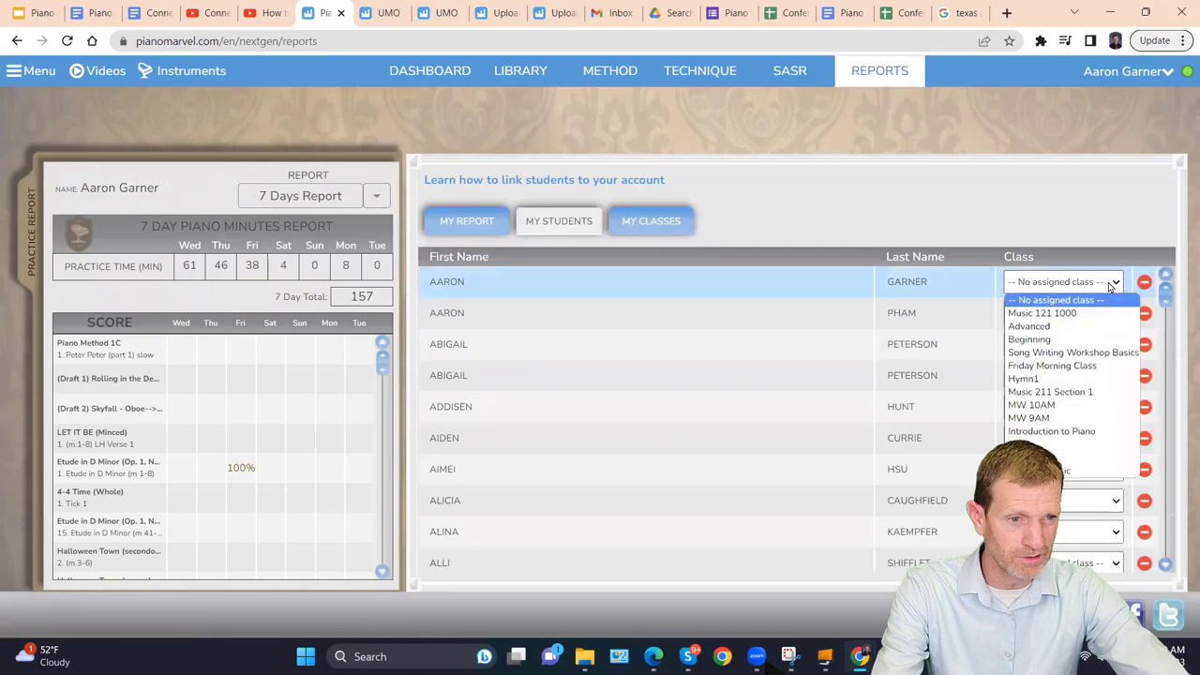
click(1072, 341)
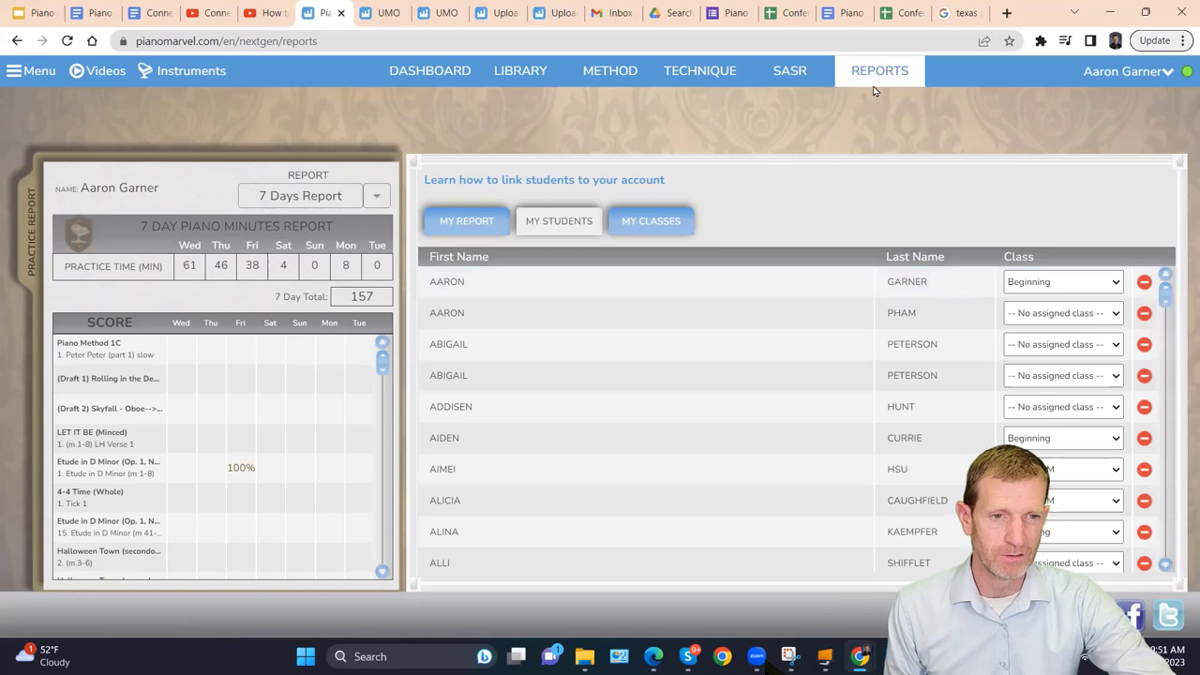
click(1165, 71)
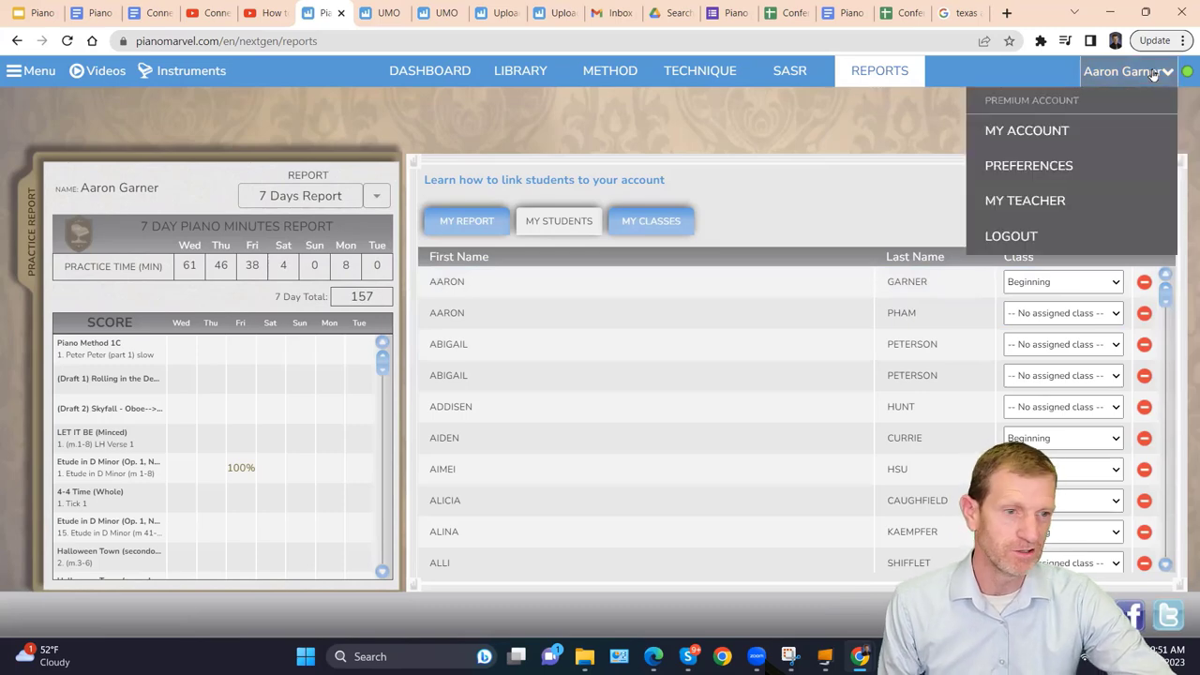
Log out and fill a new free account form with the student's name, e-mail and password.
click(1019, 236)
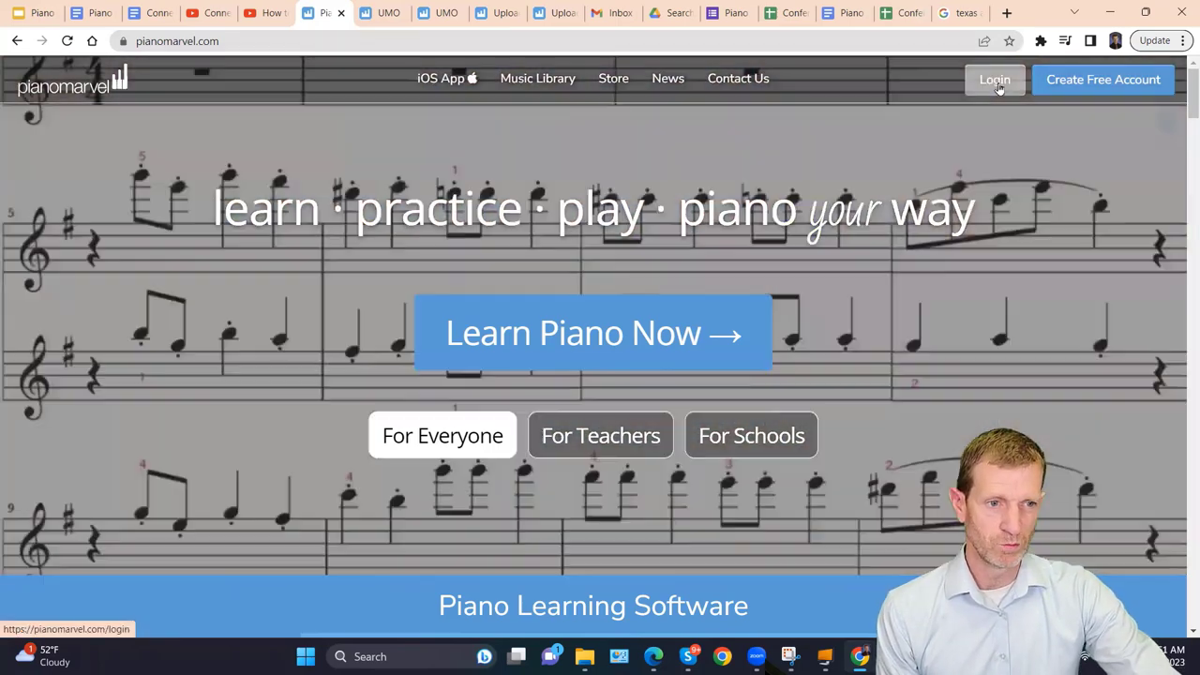
click(1071, 81)
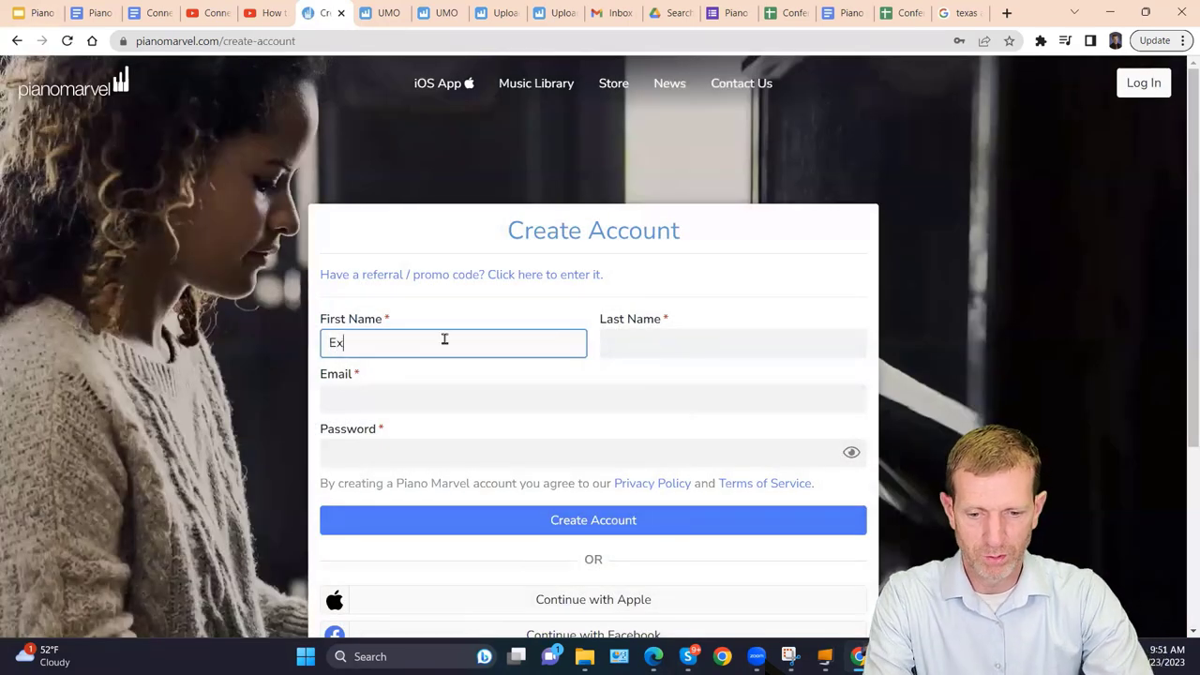
key(Tab)
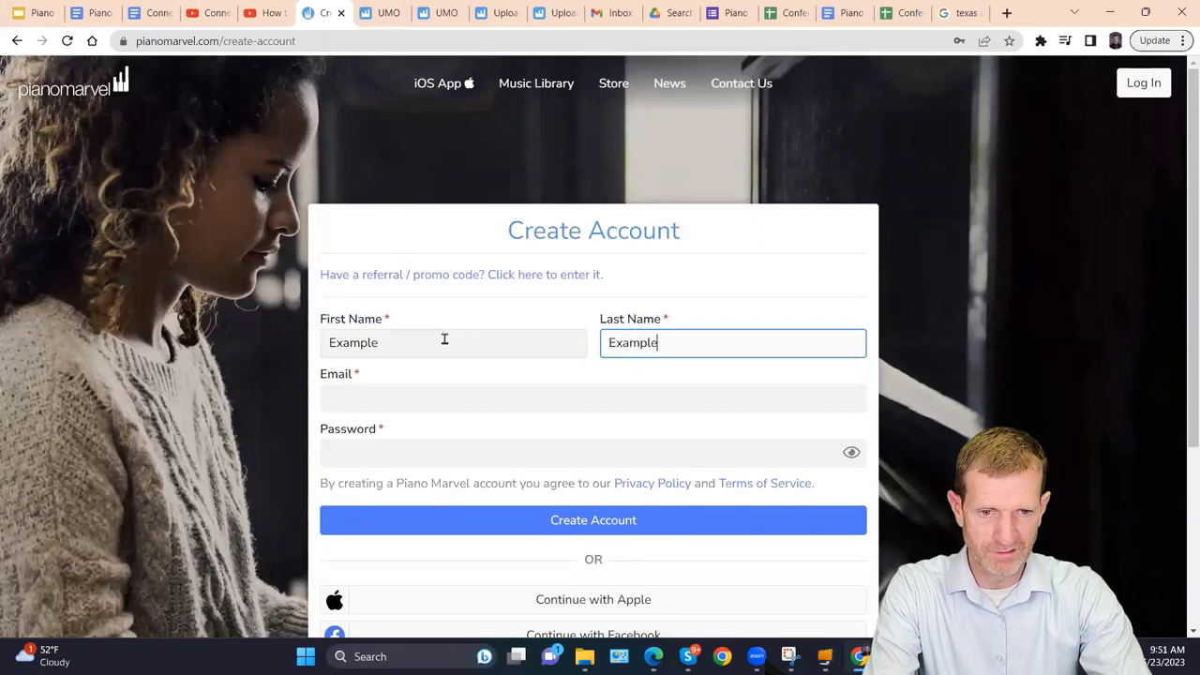
text(Exam)
key(BackSpace)
key(BackSpace)
key(BackSpace)
key(BackSpace)
text(Smith)
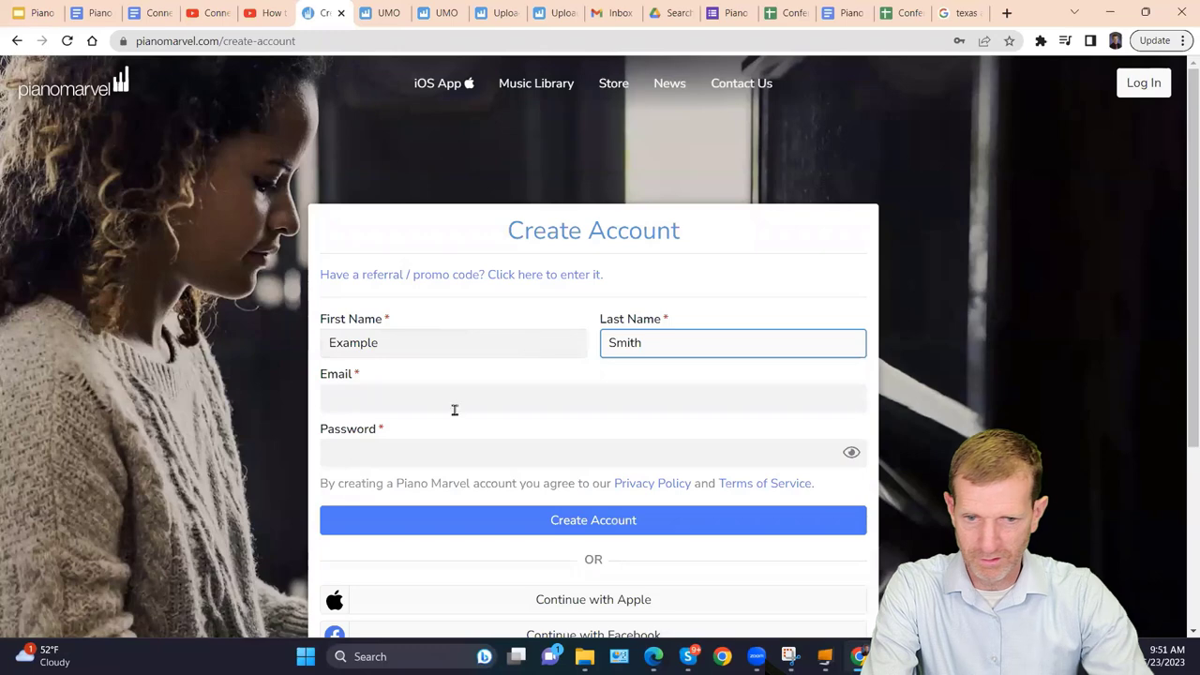
click(443, 400)
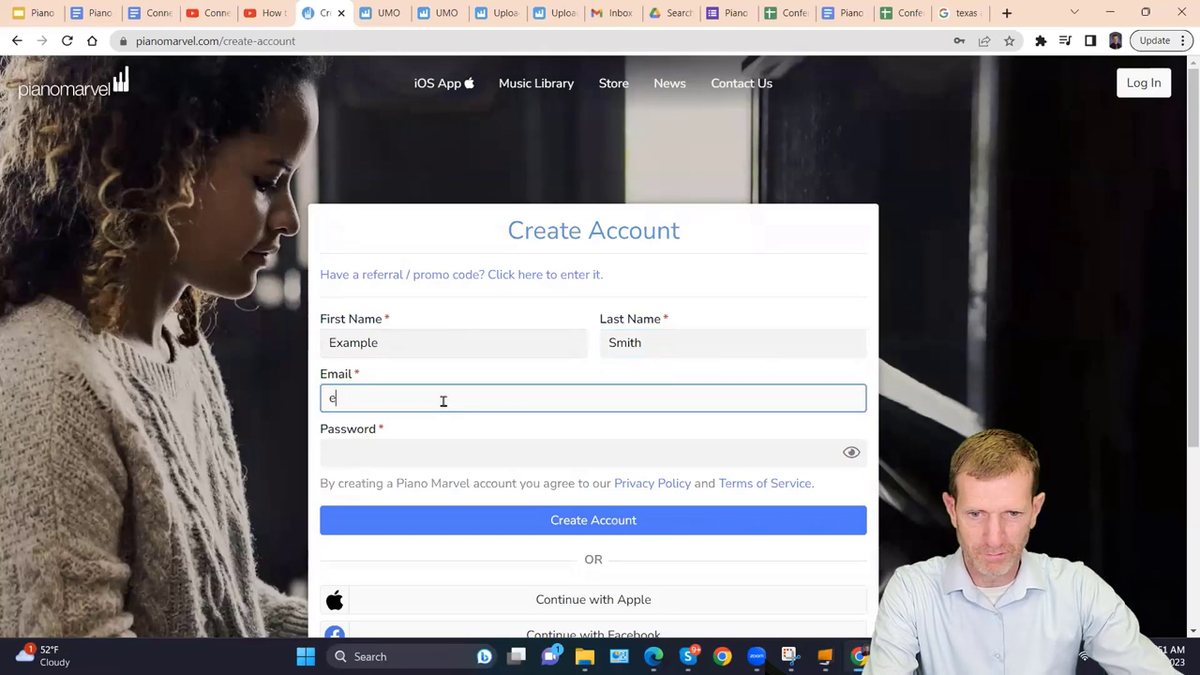
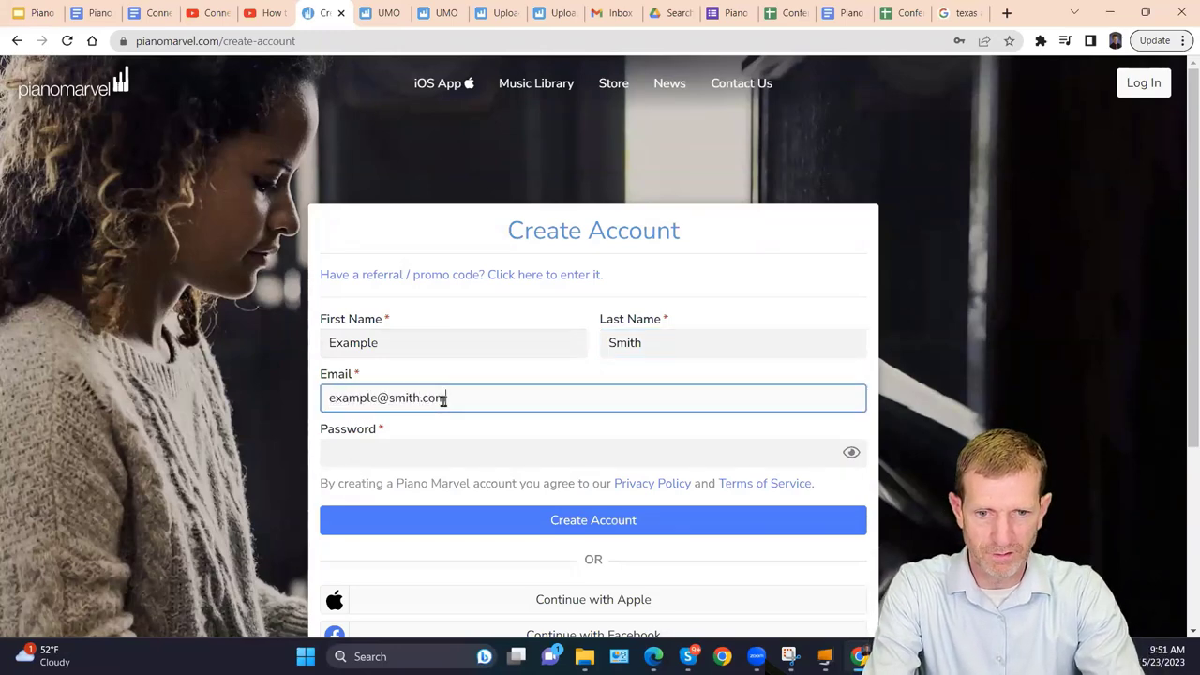
key(Tab)
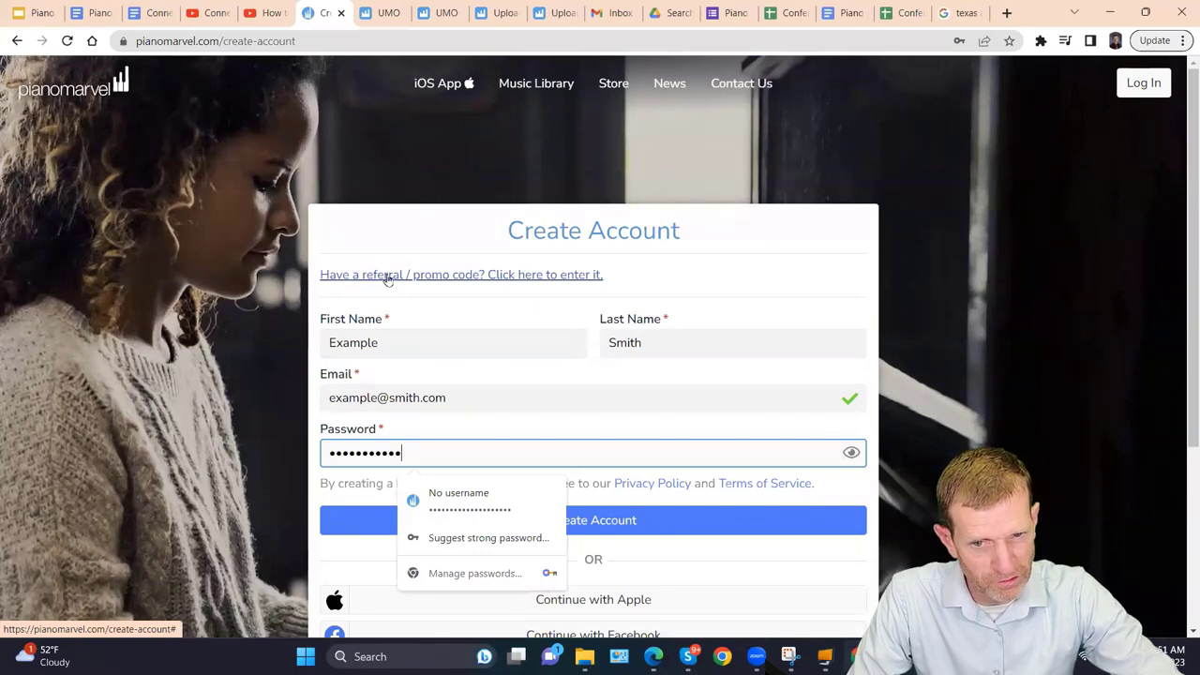
Enter promo code STUDENT and submit the new account.
click(387, 276)
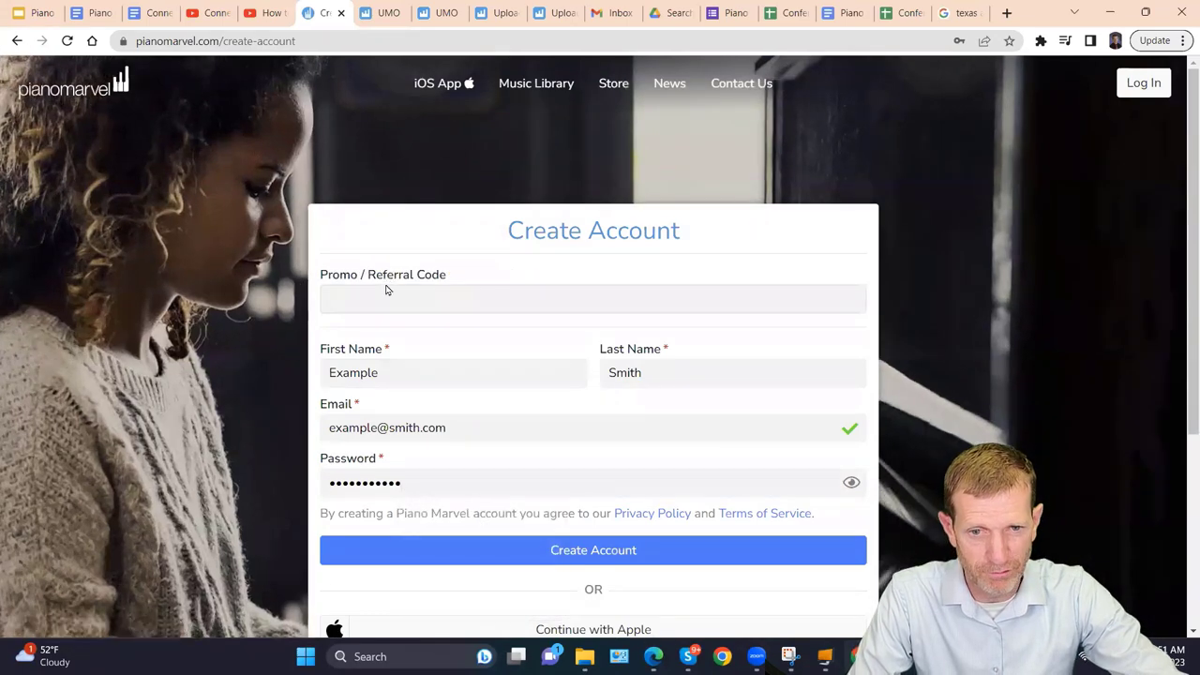
click(388, 296)
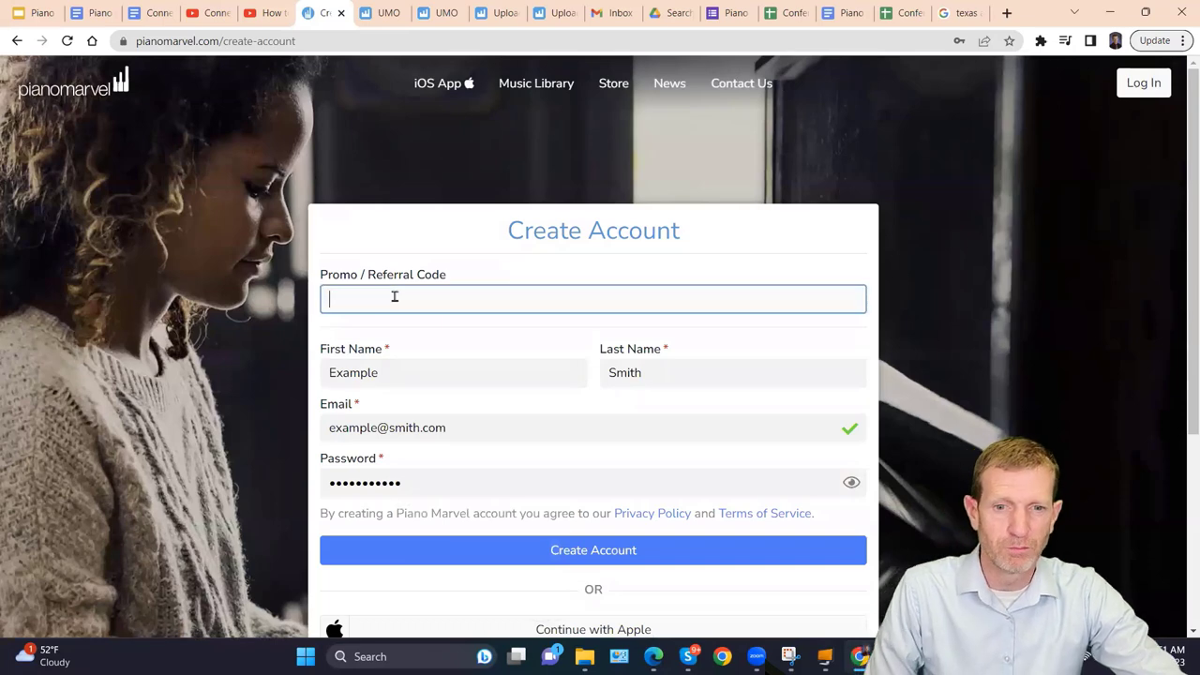
text(STUDENT)
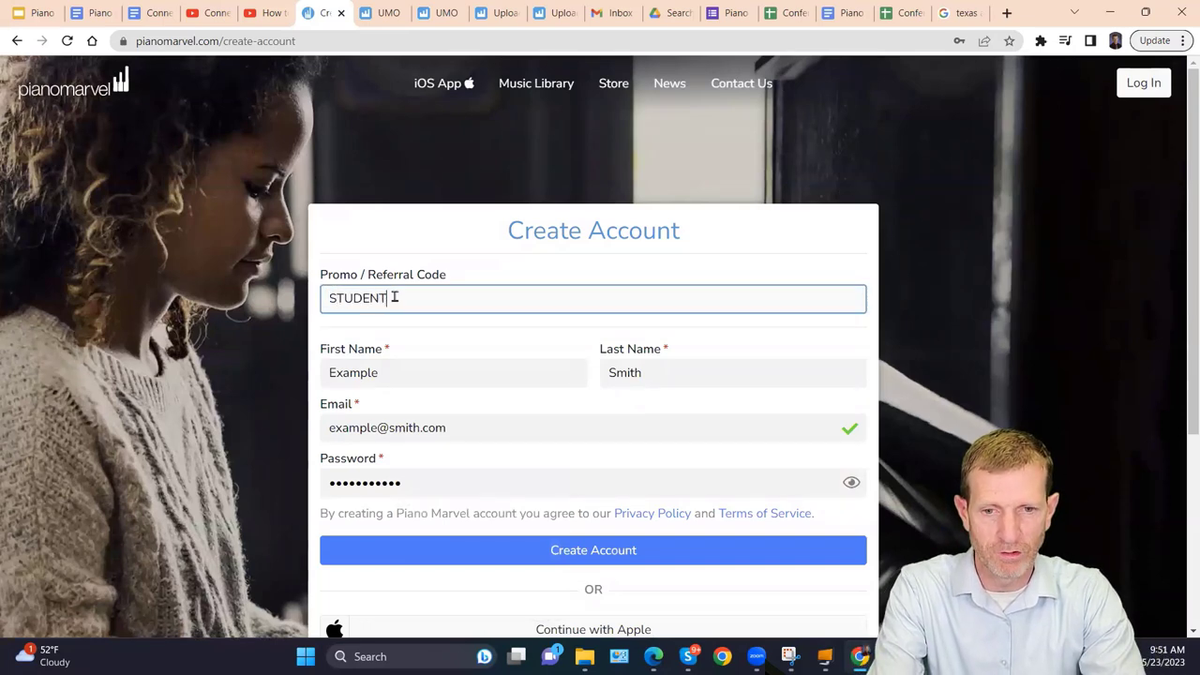
scroll(479, 292, down, 3)
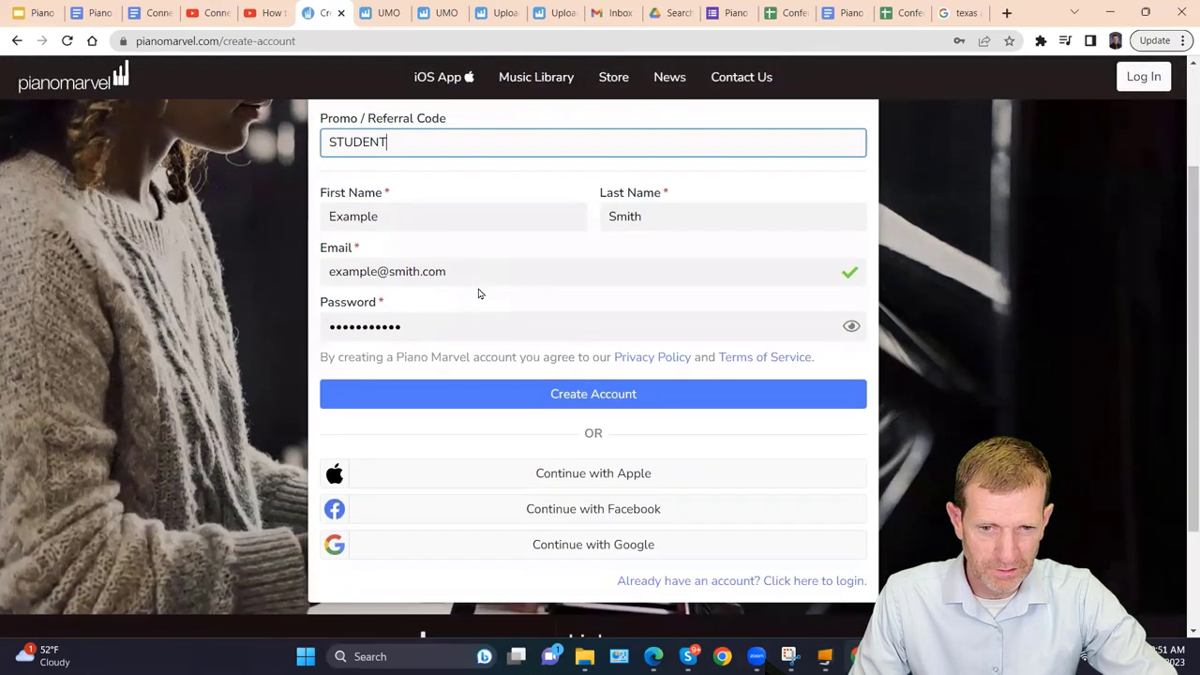
click(533, 397)
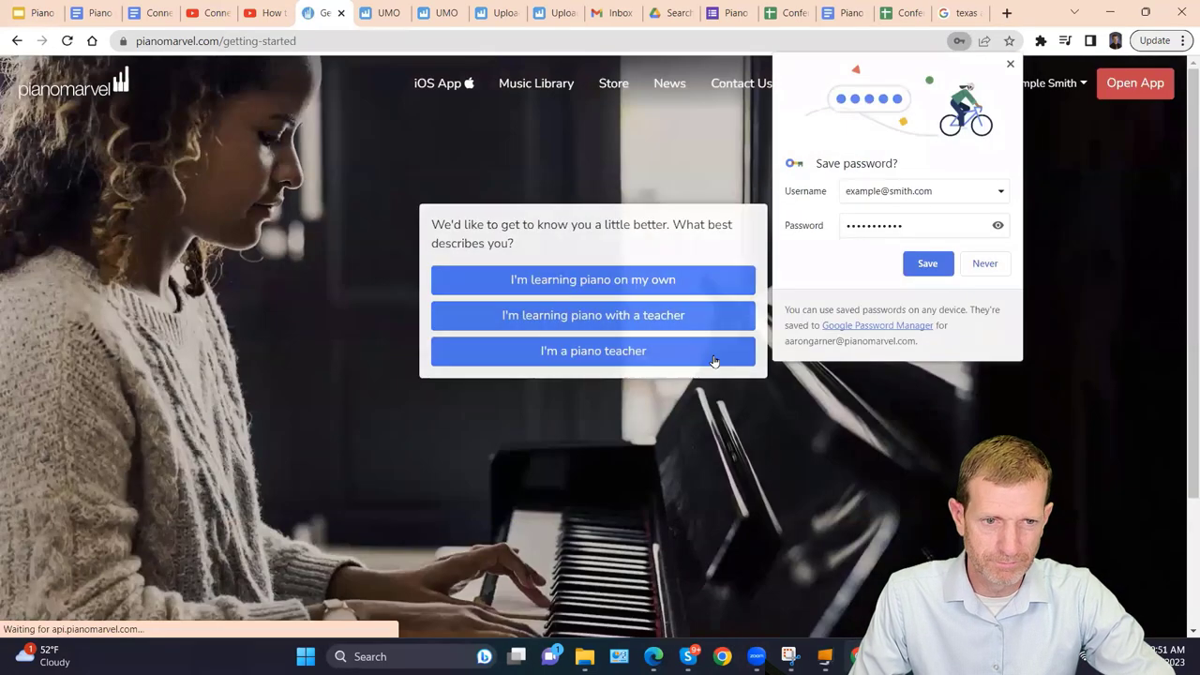
Decline saving the password, choose learning with a teacher, and submit the teacher's corrected e-mail.
click(984, 266)
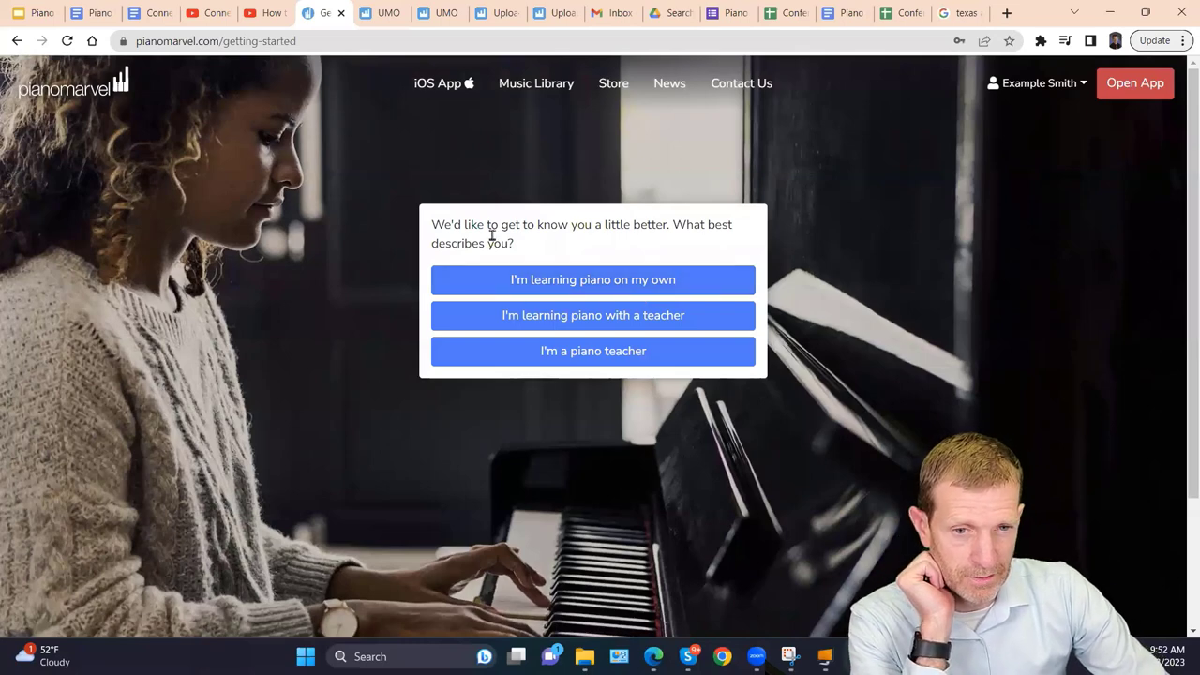
click(502, 317)
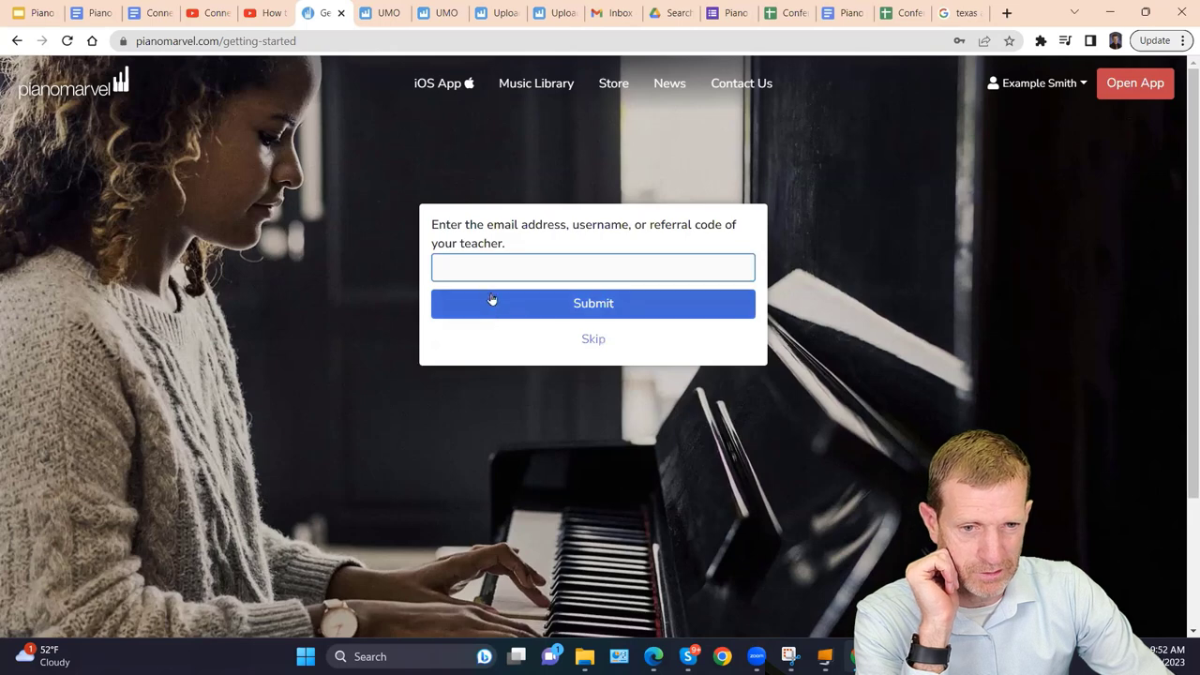
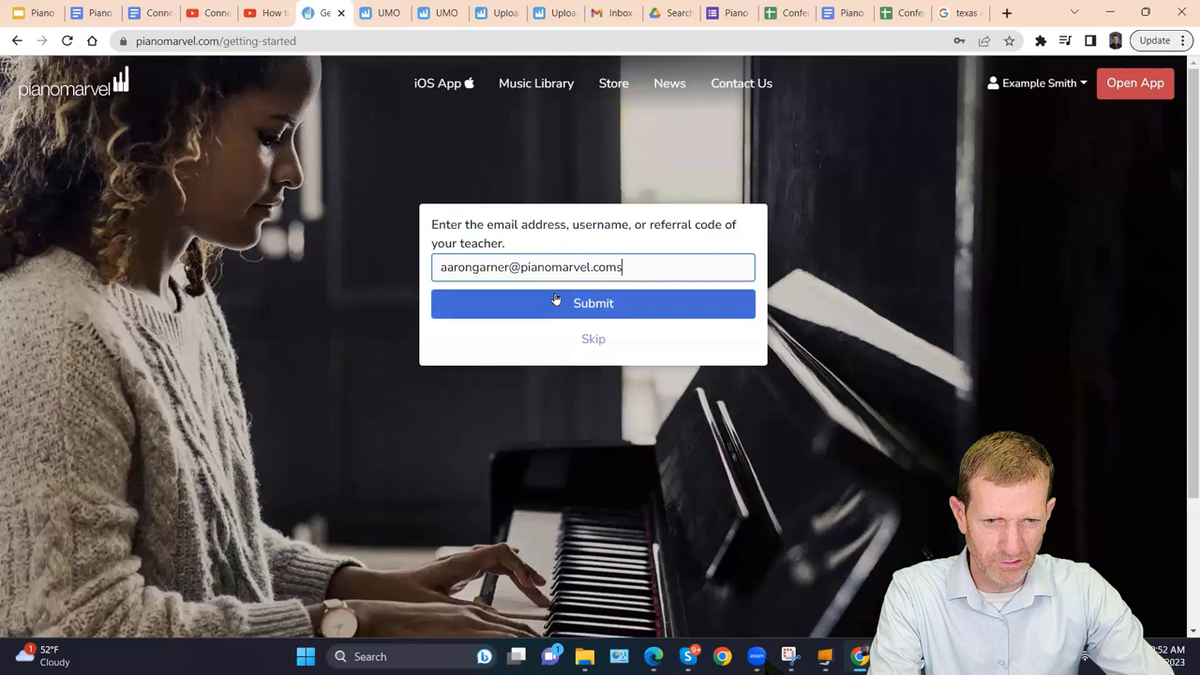
click(555, 299)
click(678, 266)
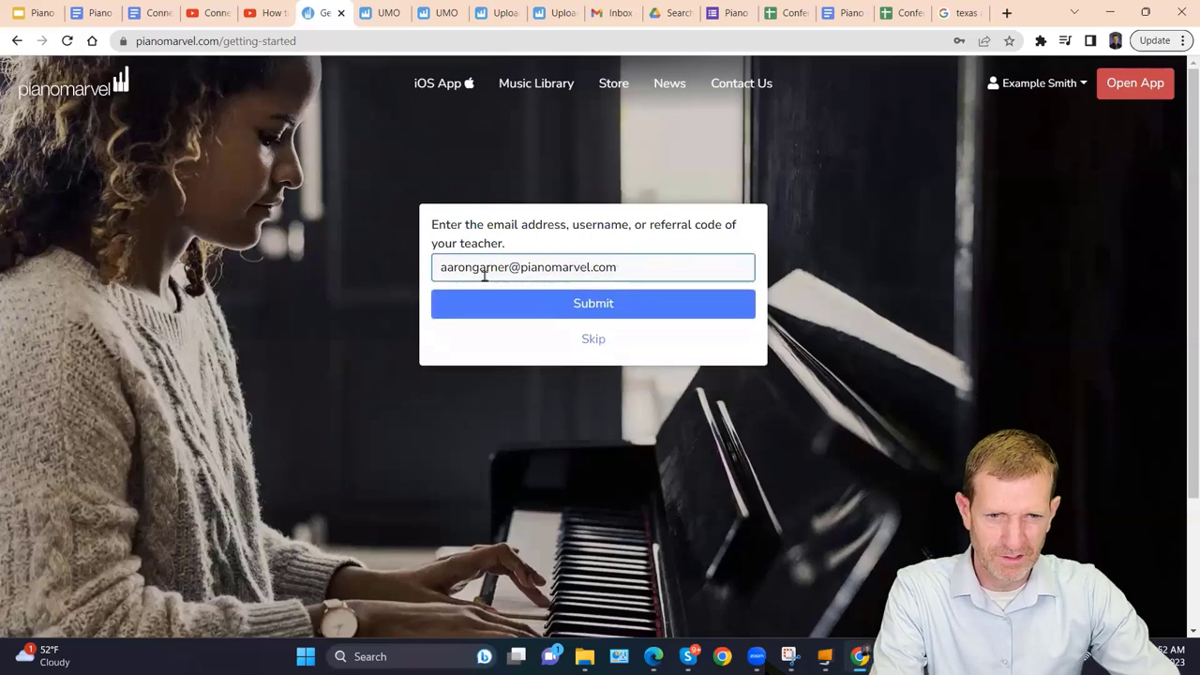
click(544, 308)
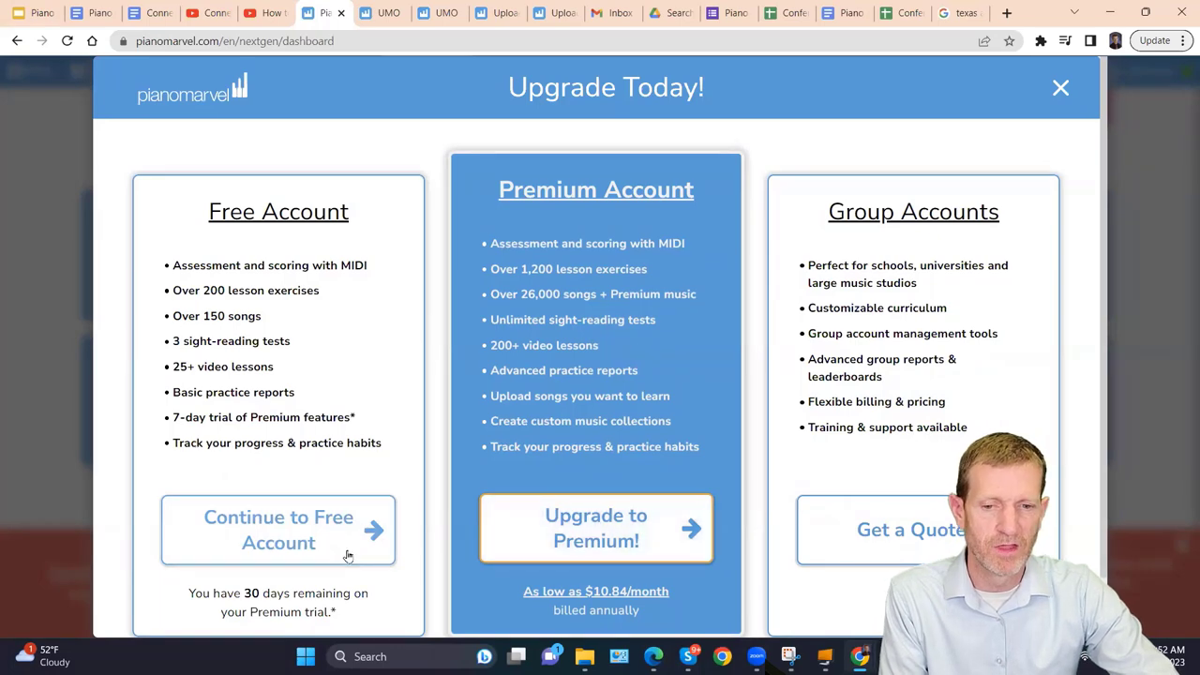
Look at the Premium upgrade's Subscription Code option, then close billing and dismiss the offer.
click(579, 524)
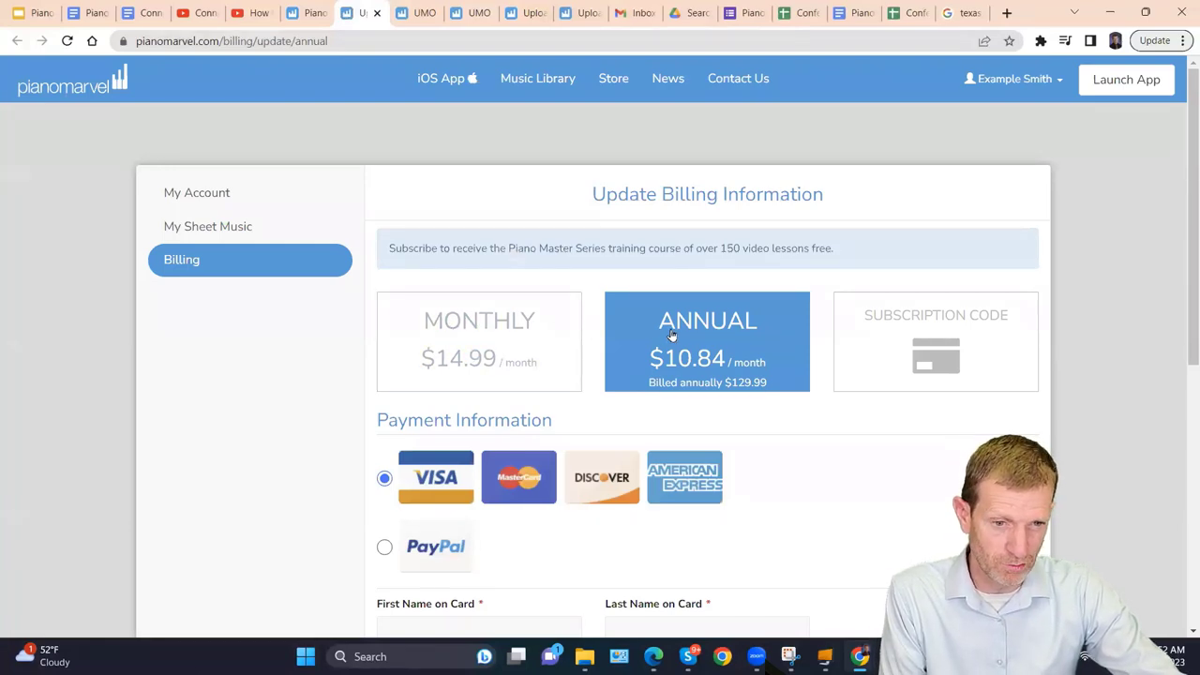
click(884, 339)
click(487, 477)
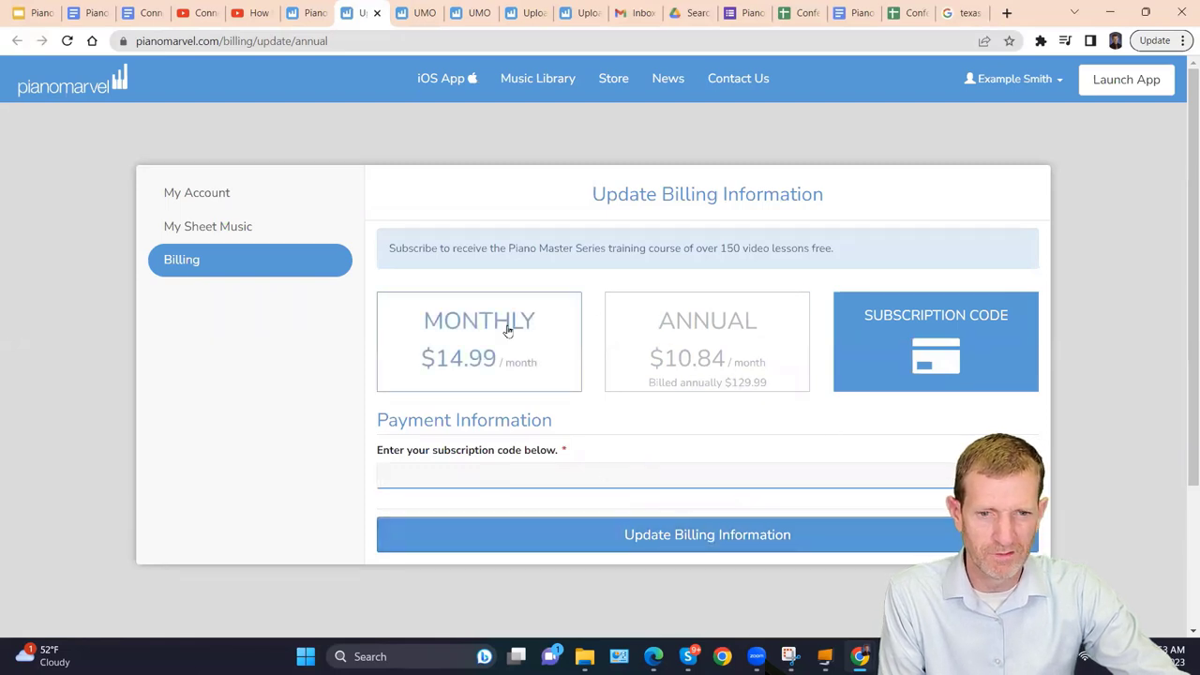
click(375, 13)
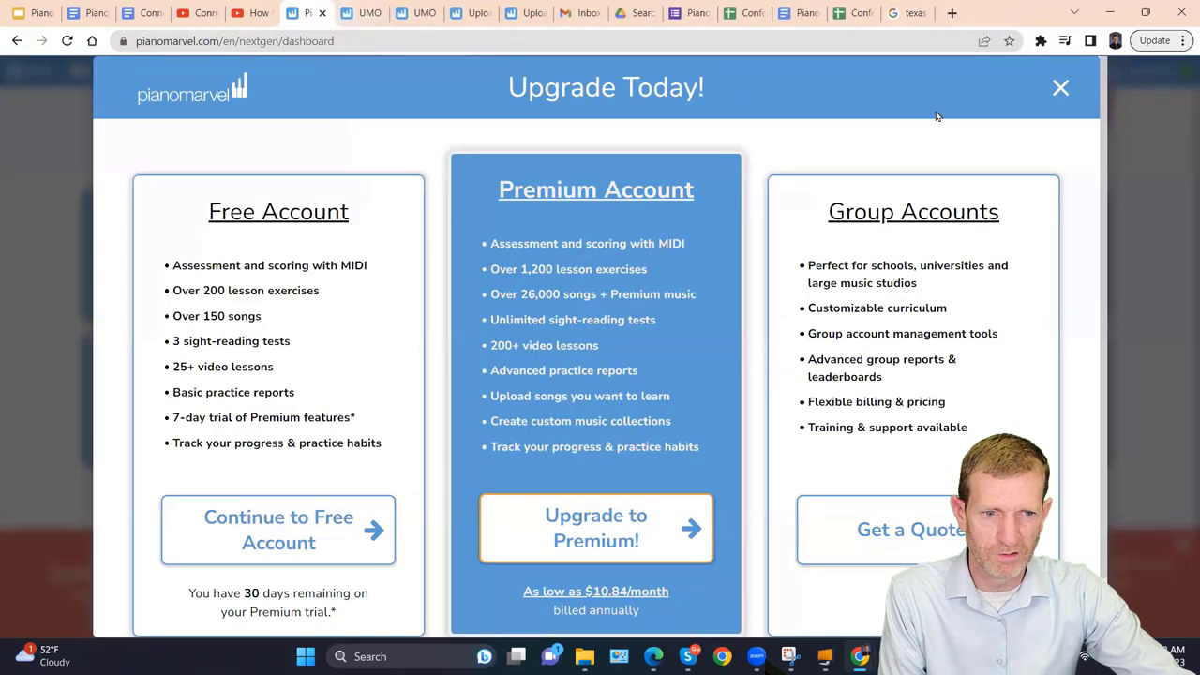
click(244, 530)
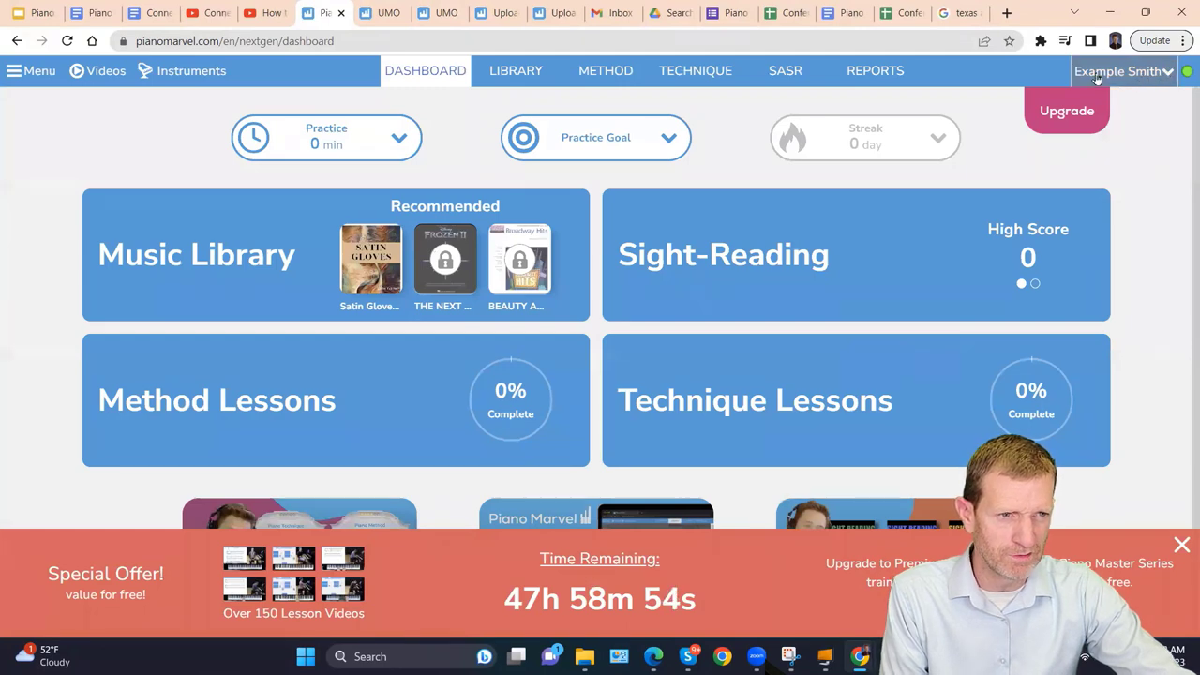
click(1168, 73)
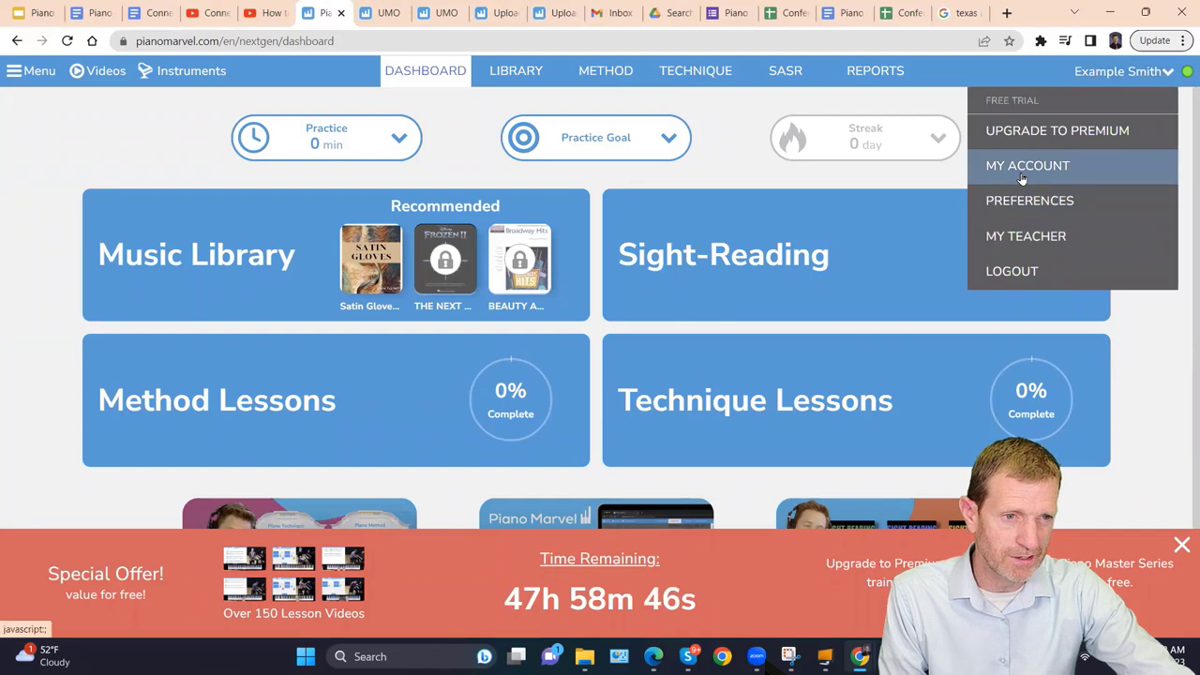
click(1024, 237)
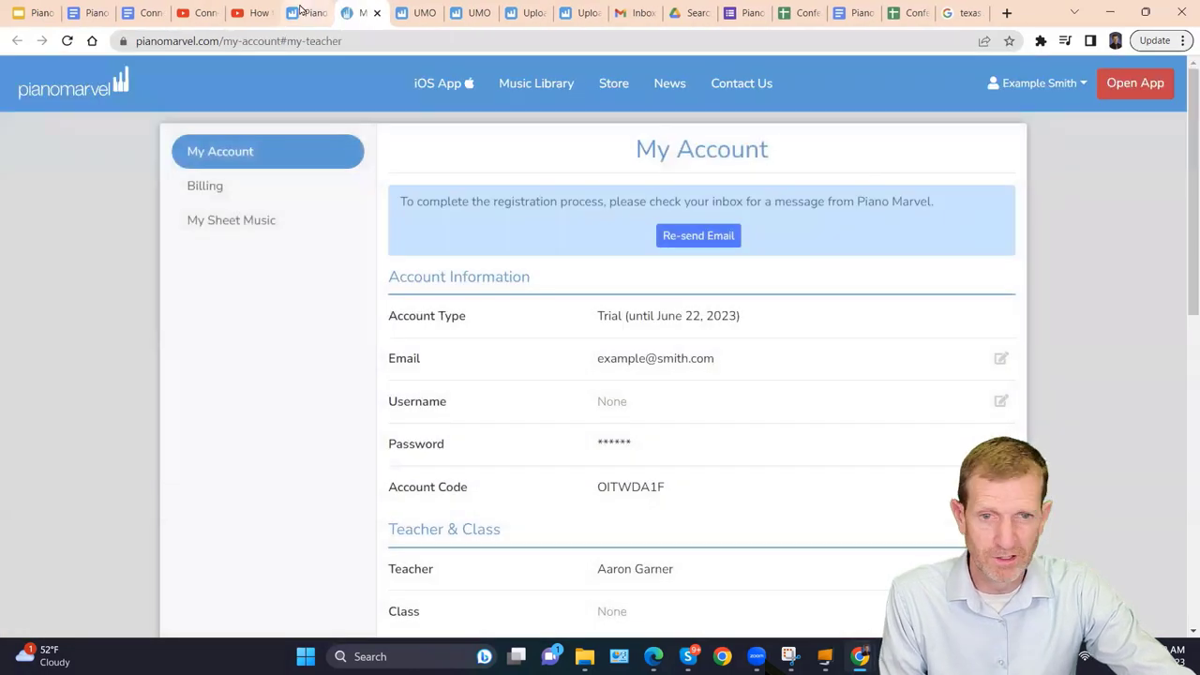
scroll(694, 479, down, 2)
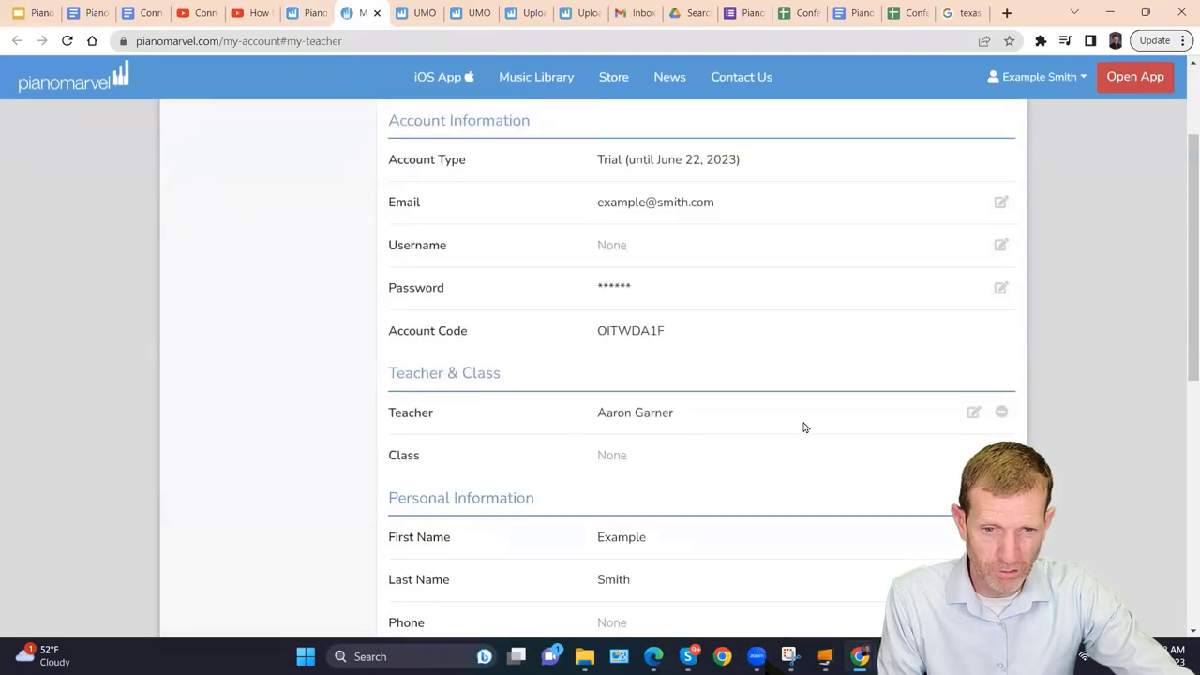
click(974, 413)
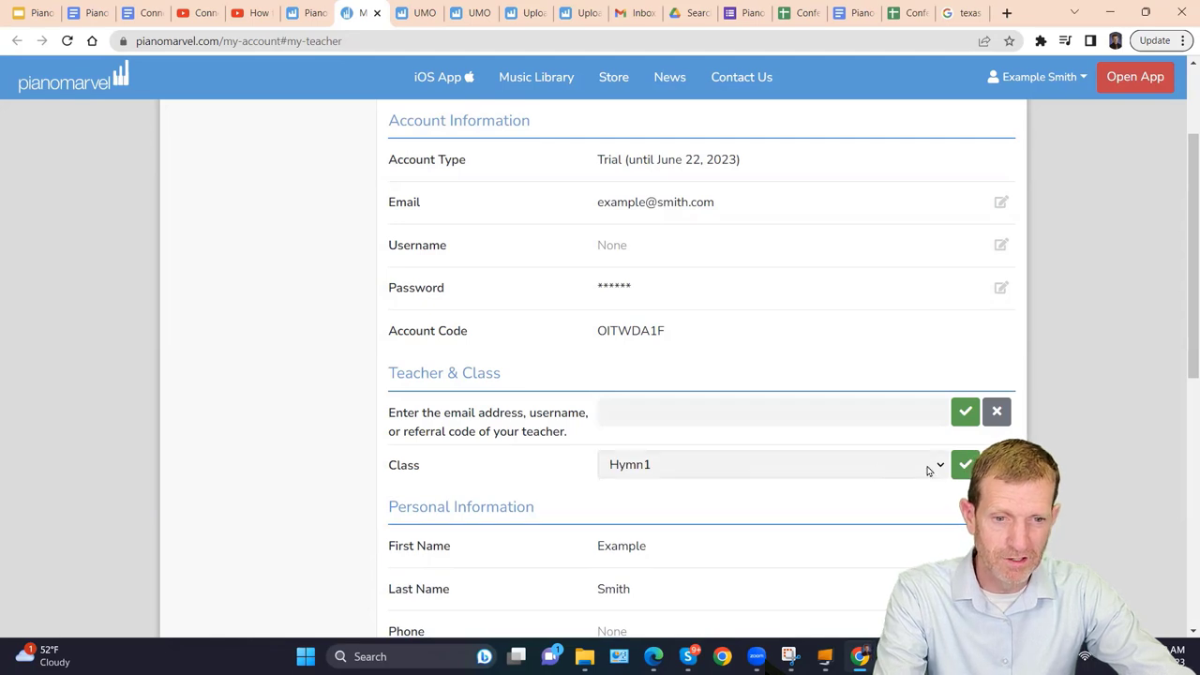
click(942, 466)
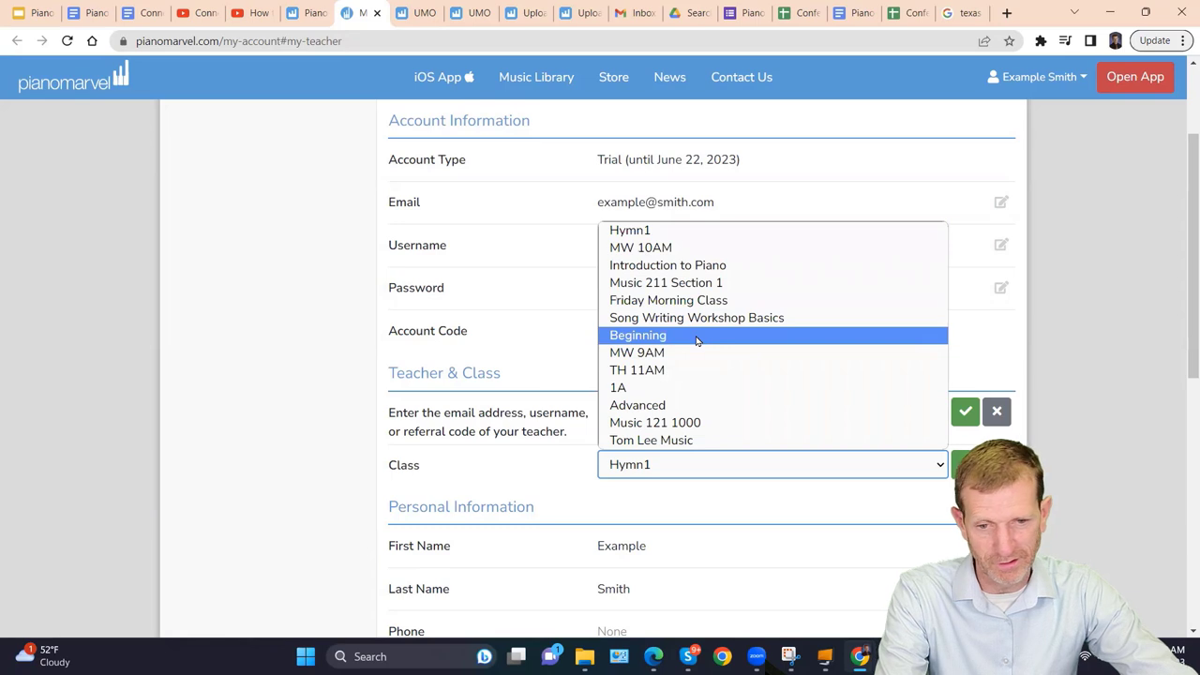
click(263, 416)
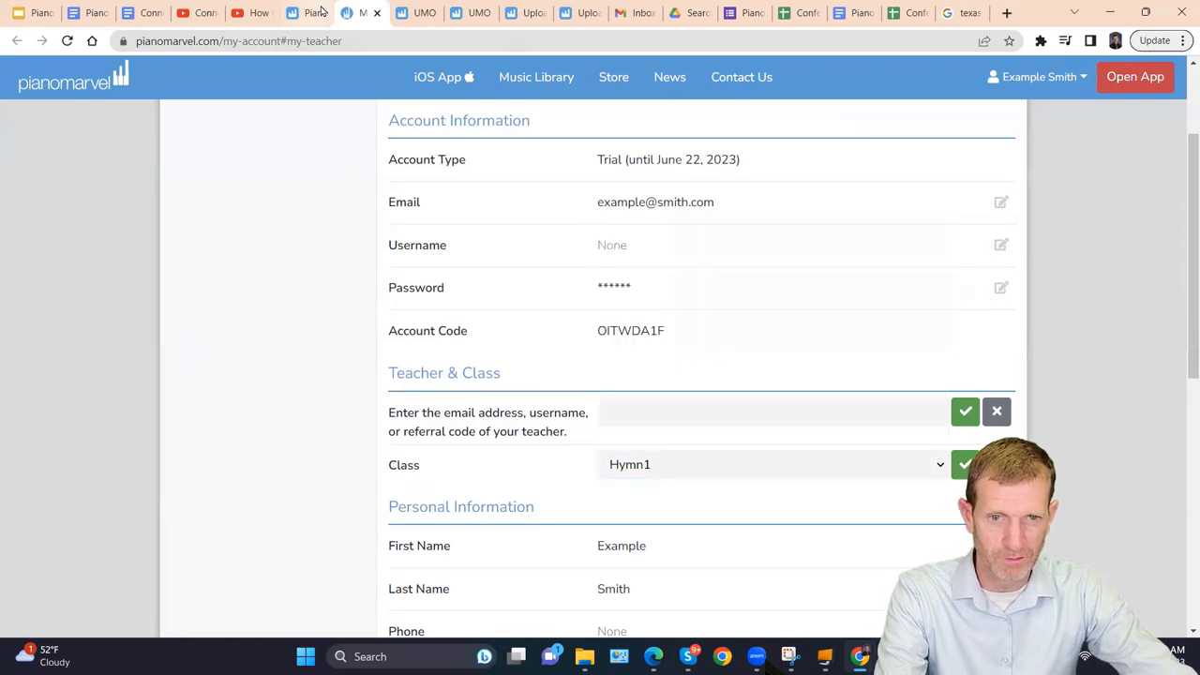
click(374, 13)
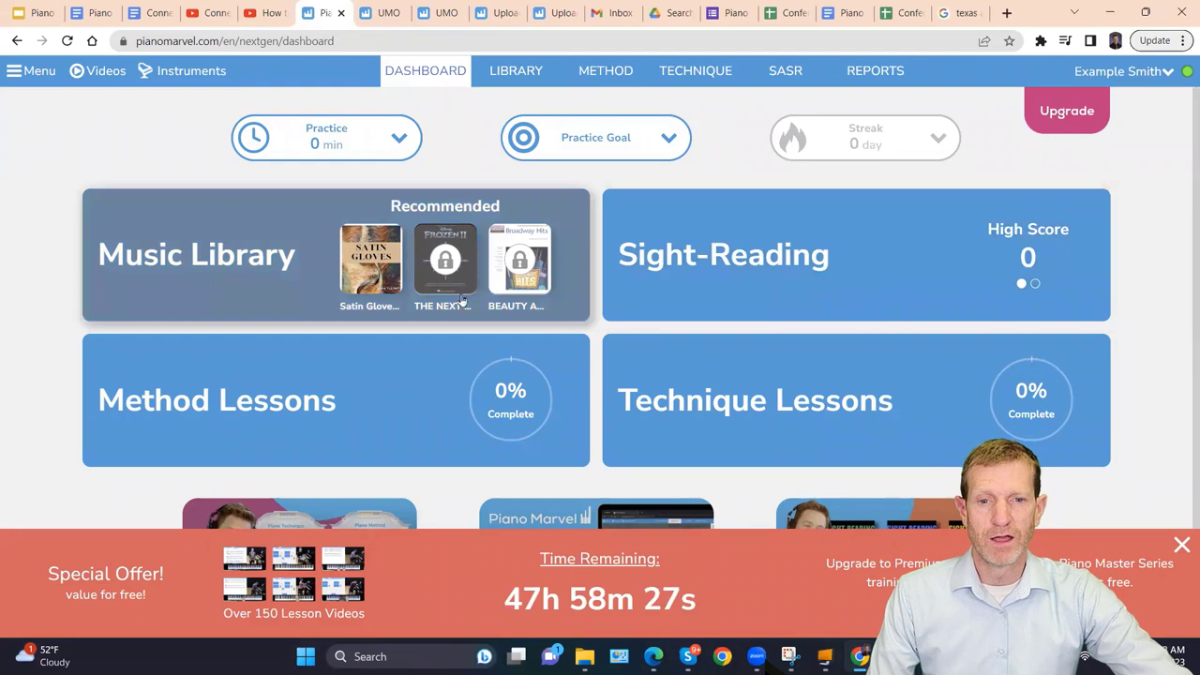
Dismiss the offer, open Method 1A lesson 1 and its video, then advance to lesson 2.
click(1182, 547)
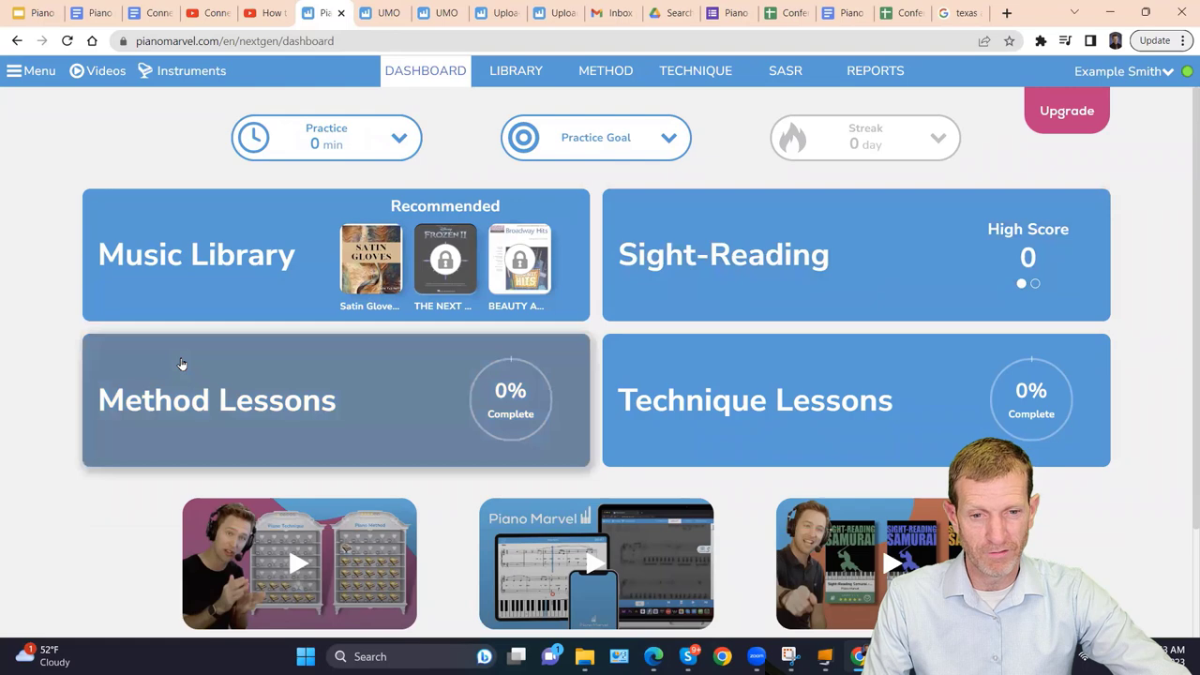
click(182, 364)
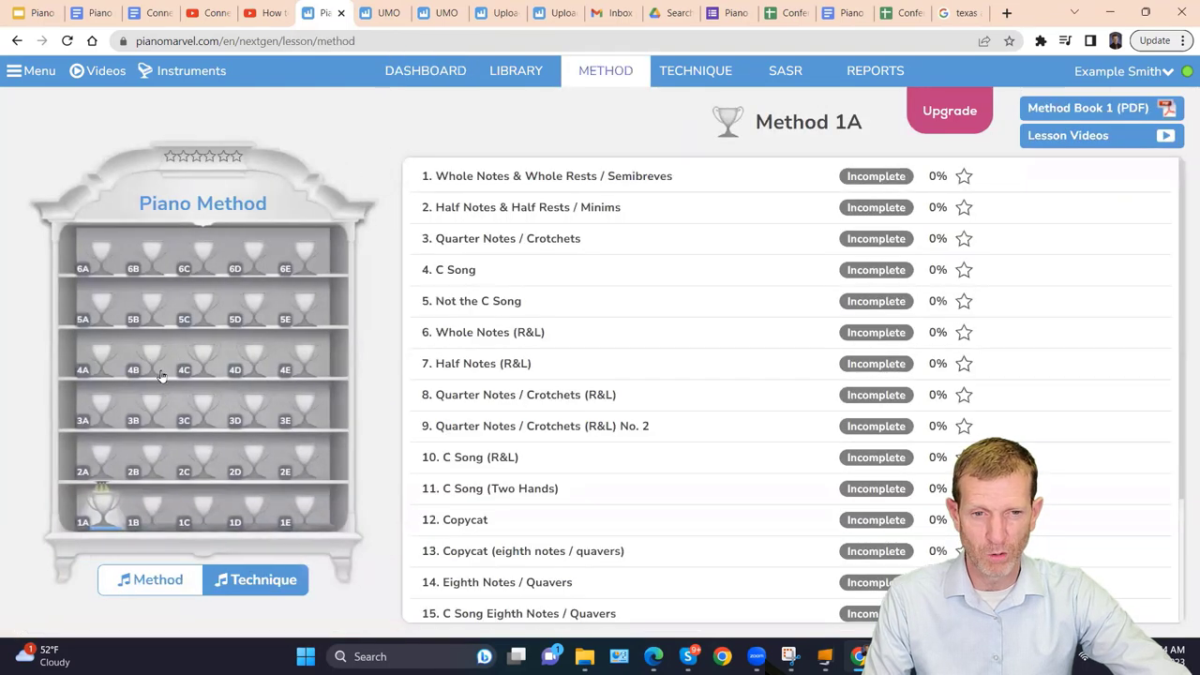
click(528, 178)
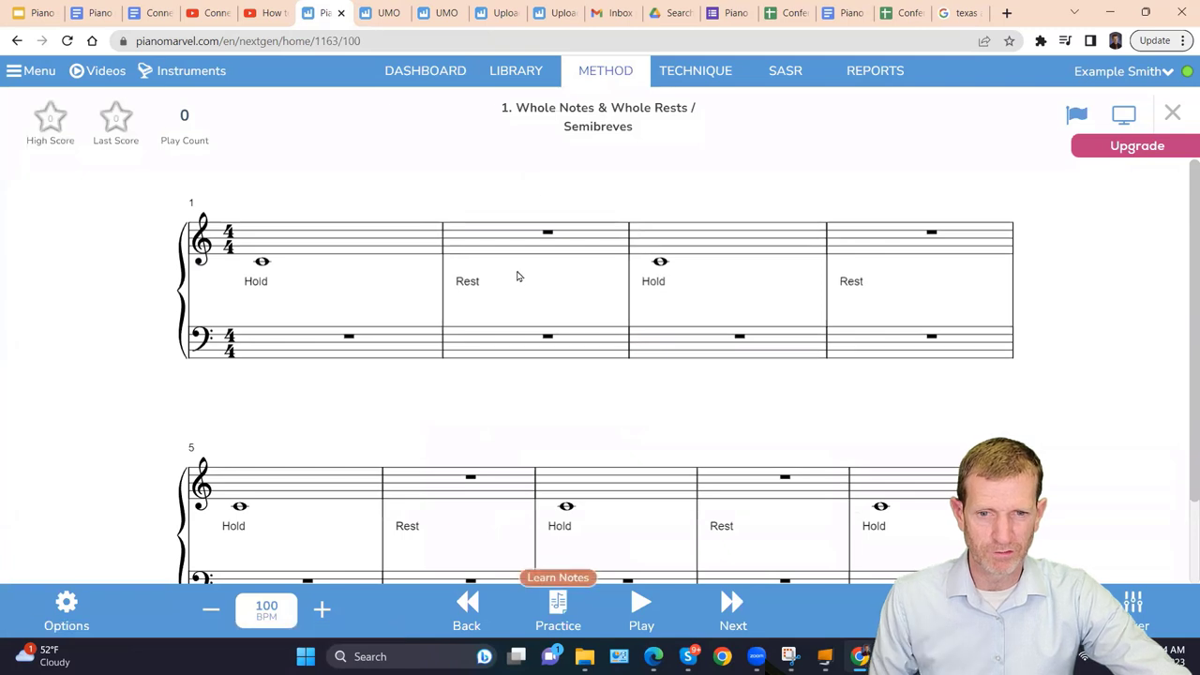
click(1129, 116)
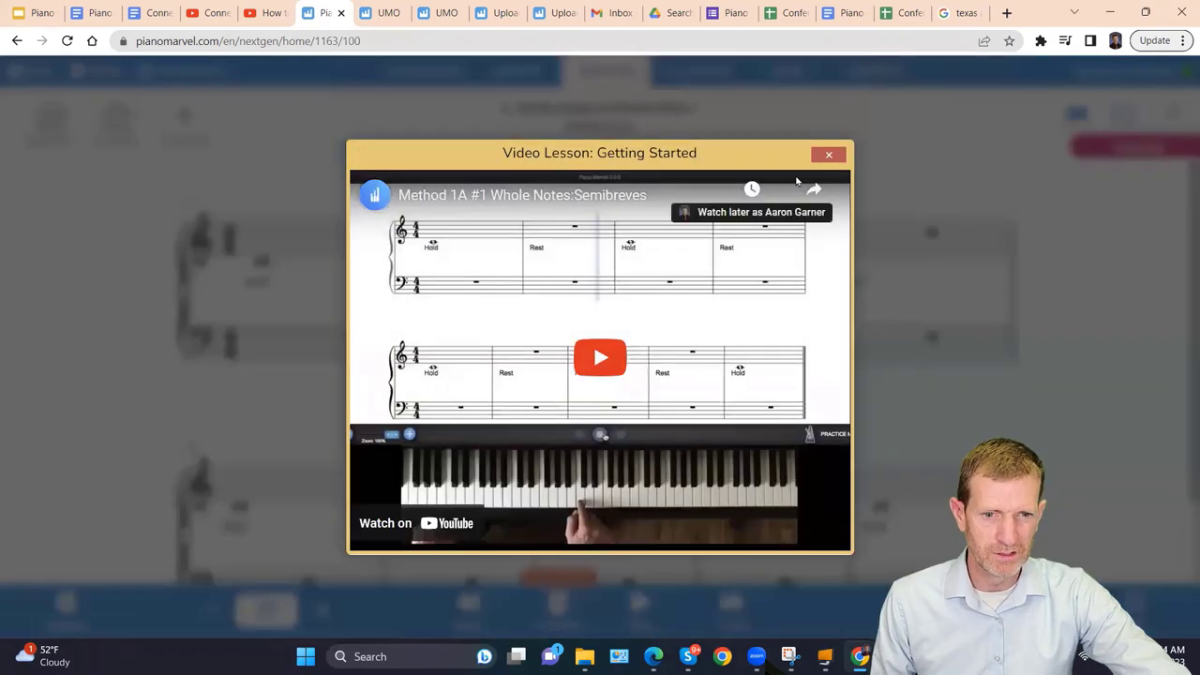
click(830, 156)
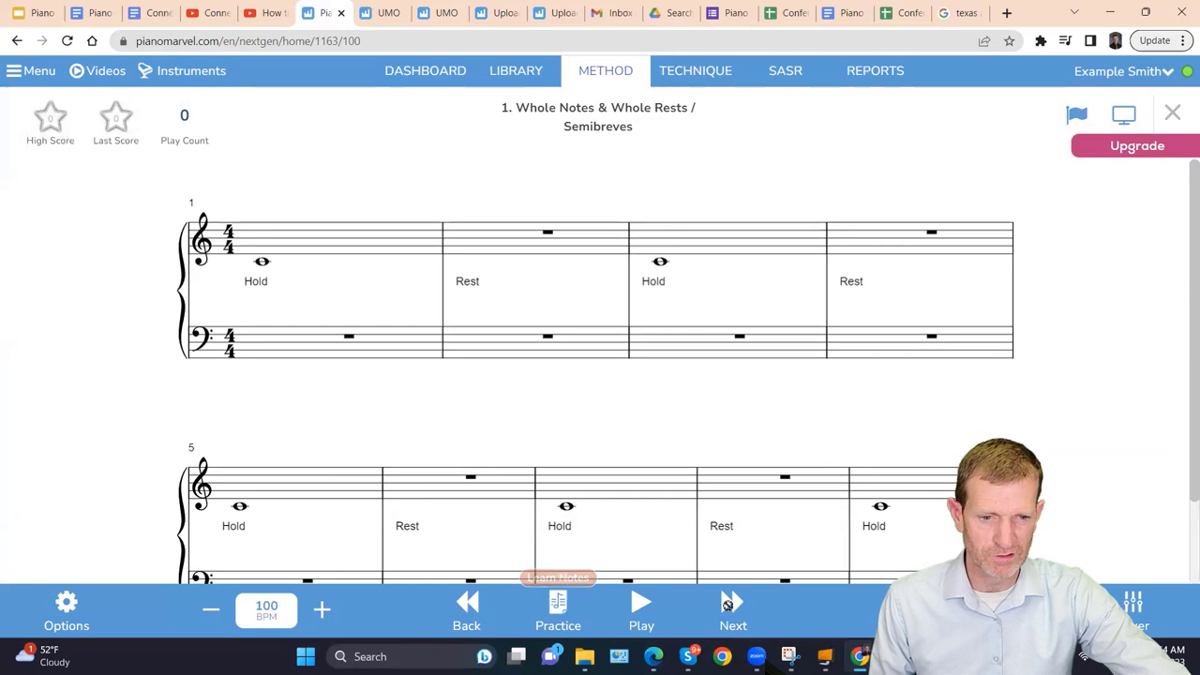
click(727, 606)
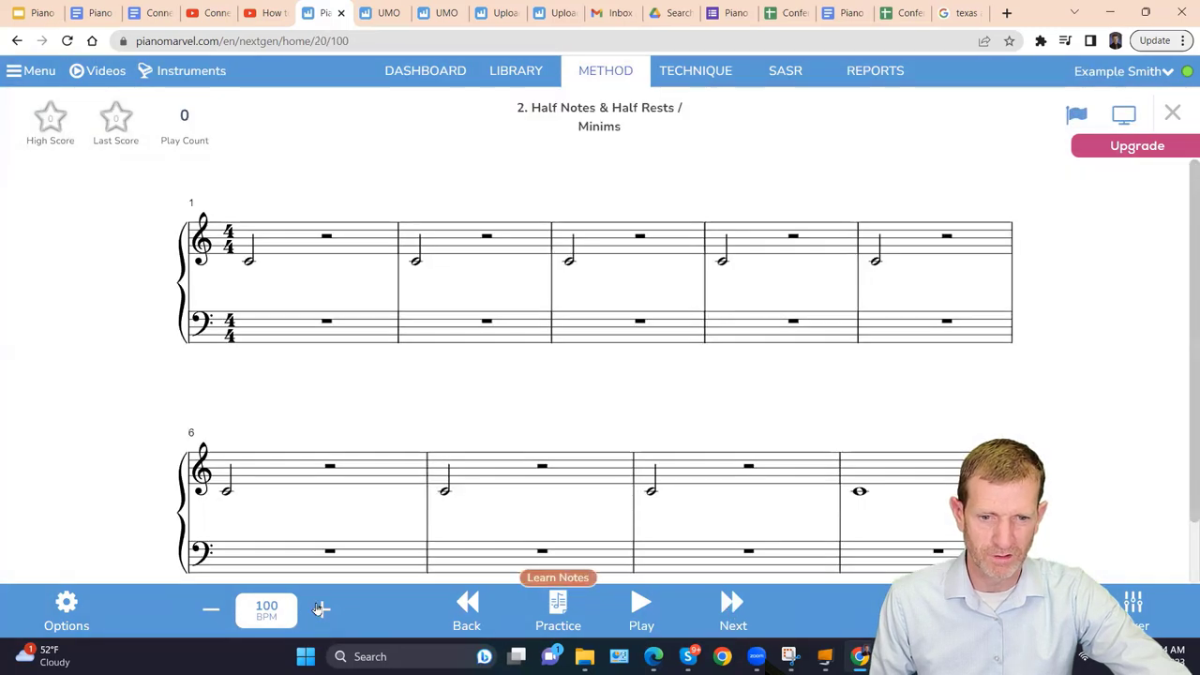
Adjust the song's practice tempo, settling on 153 BPM.
click(320, 609)
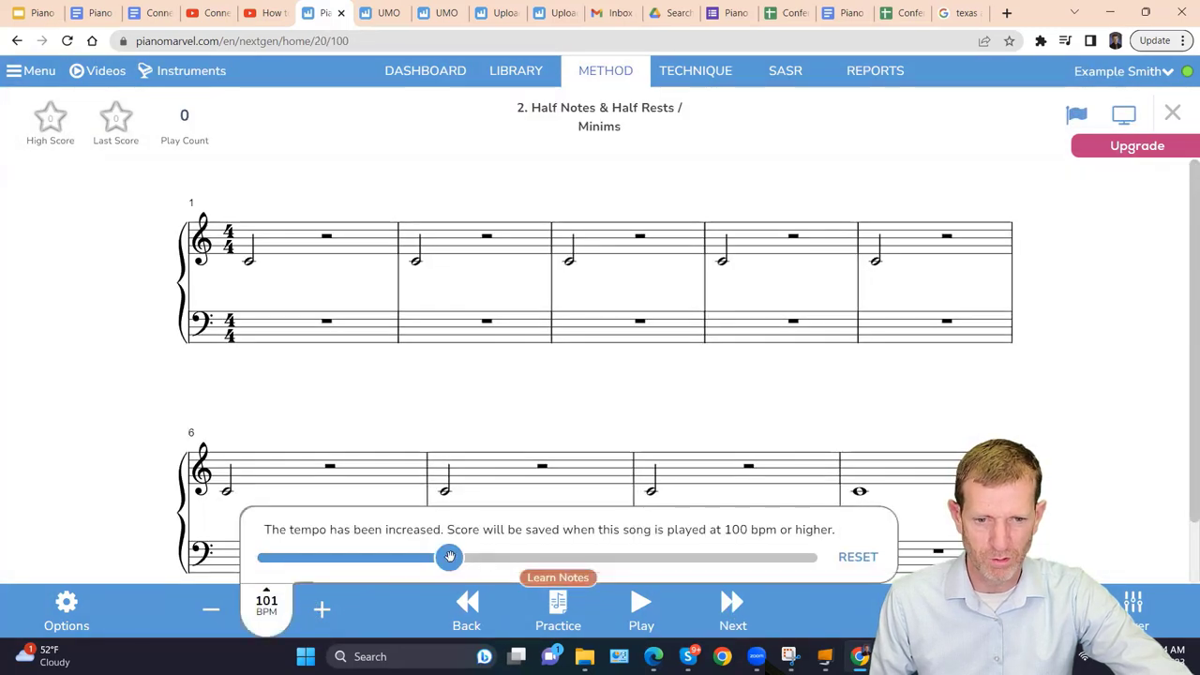
drag(449, 557, 621, 557)
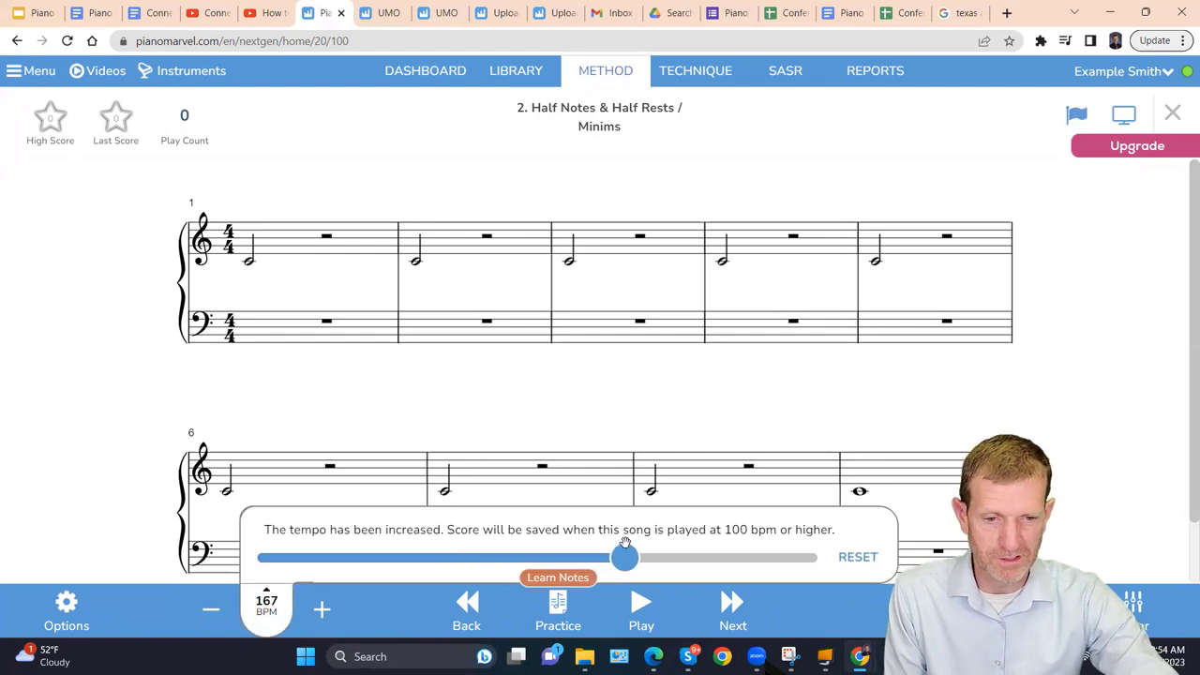
key(Page_Up)
key(Left)
key(Left)
key(Page_Down)
key(Left)
key(Left)
key(Left)
key(Left)
key(Left)
key(Left)
key(Left)
key(Left)
key(Left)
key(Left)
key(Left)
key(Left)
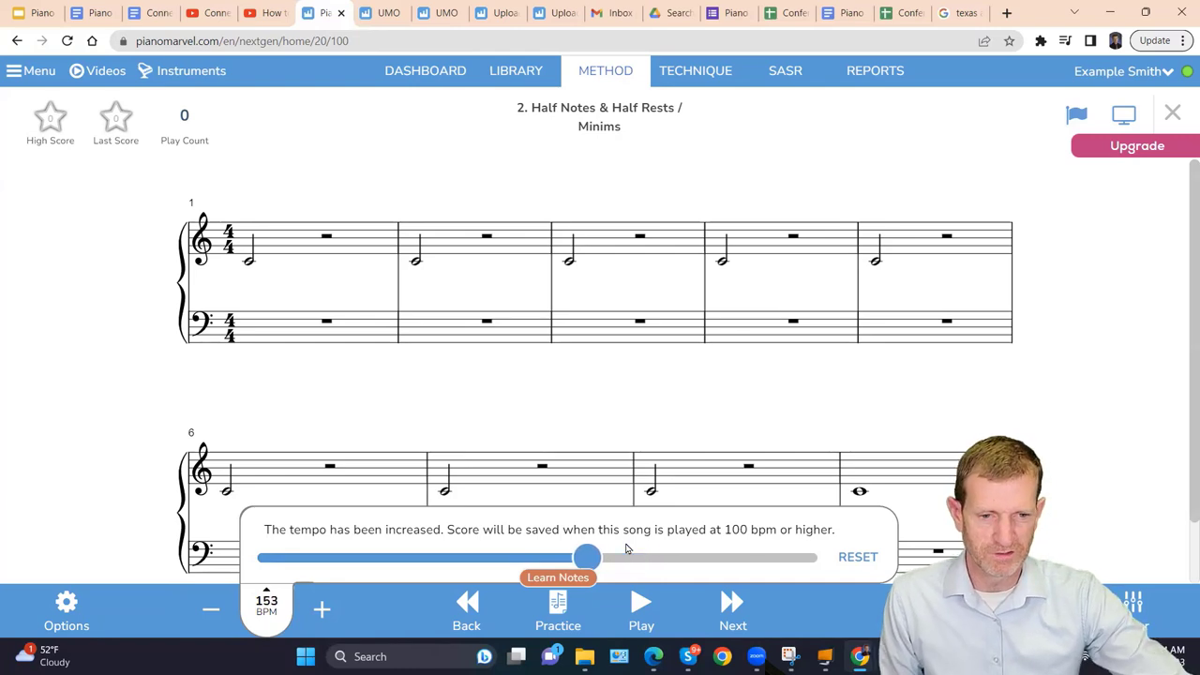
Select measures 1–3, clear the selection, and close the Half Notes & Half Rests song.
drag(249, 286, 690, 314)
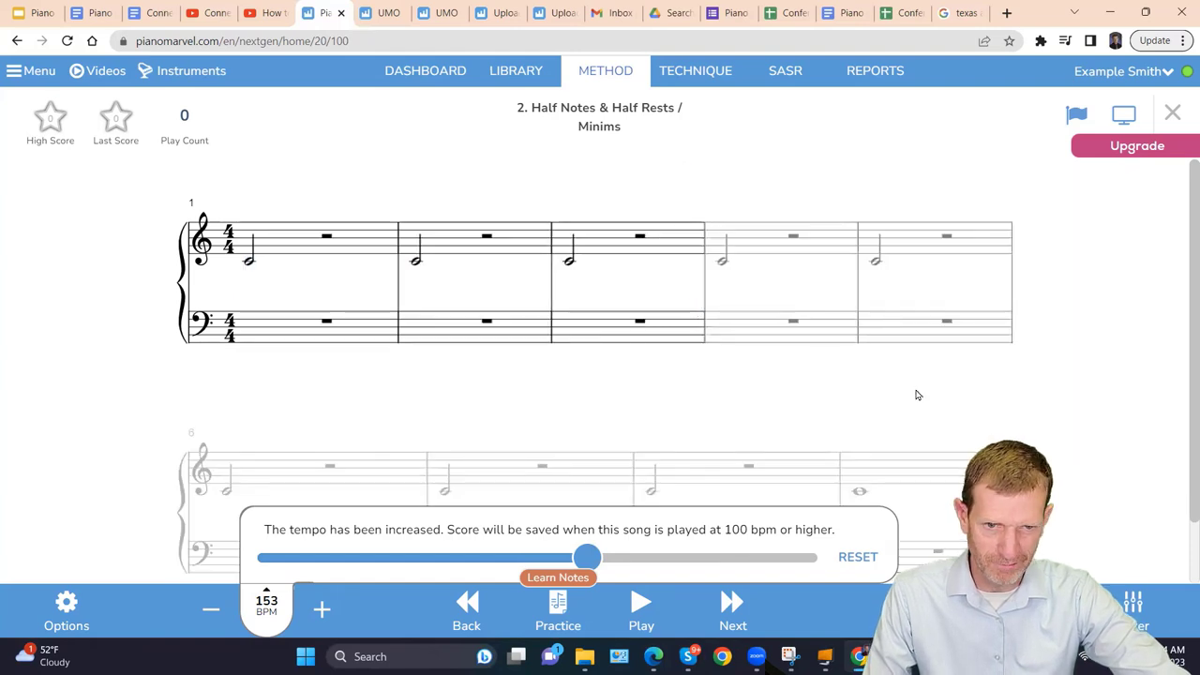
click(790, 412)
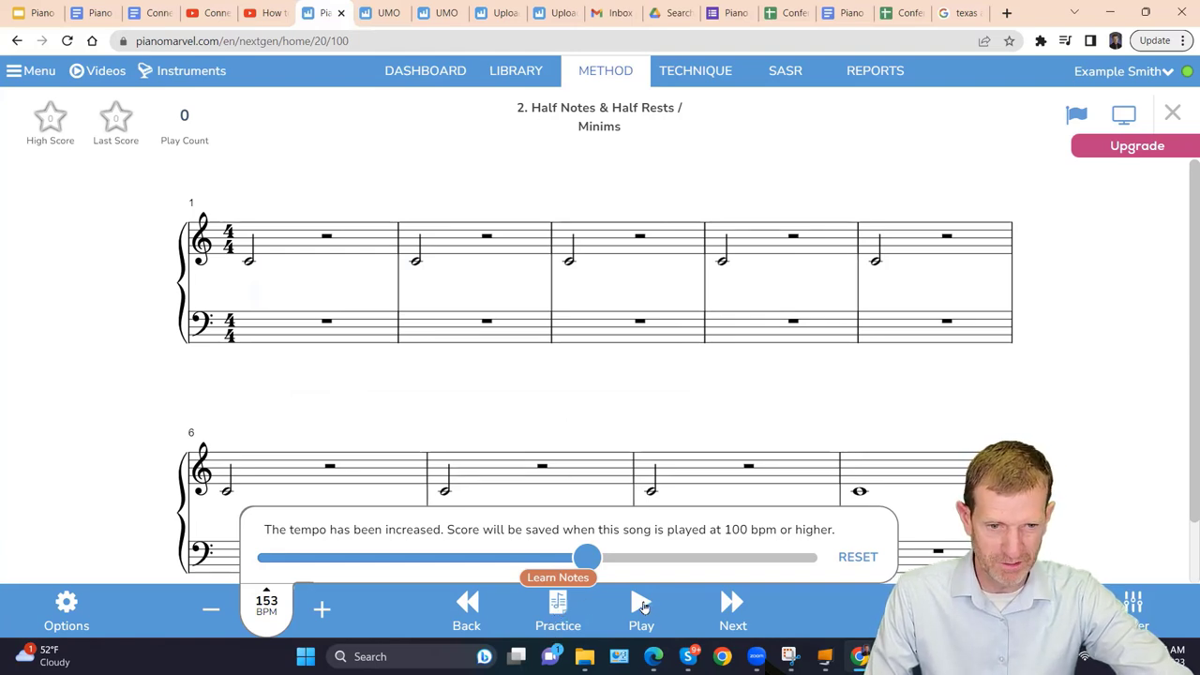
click(1173, 112)
scroll(718, 356, up, 1)
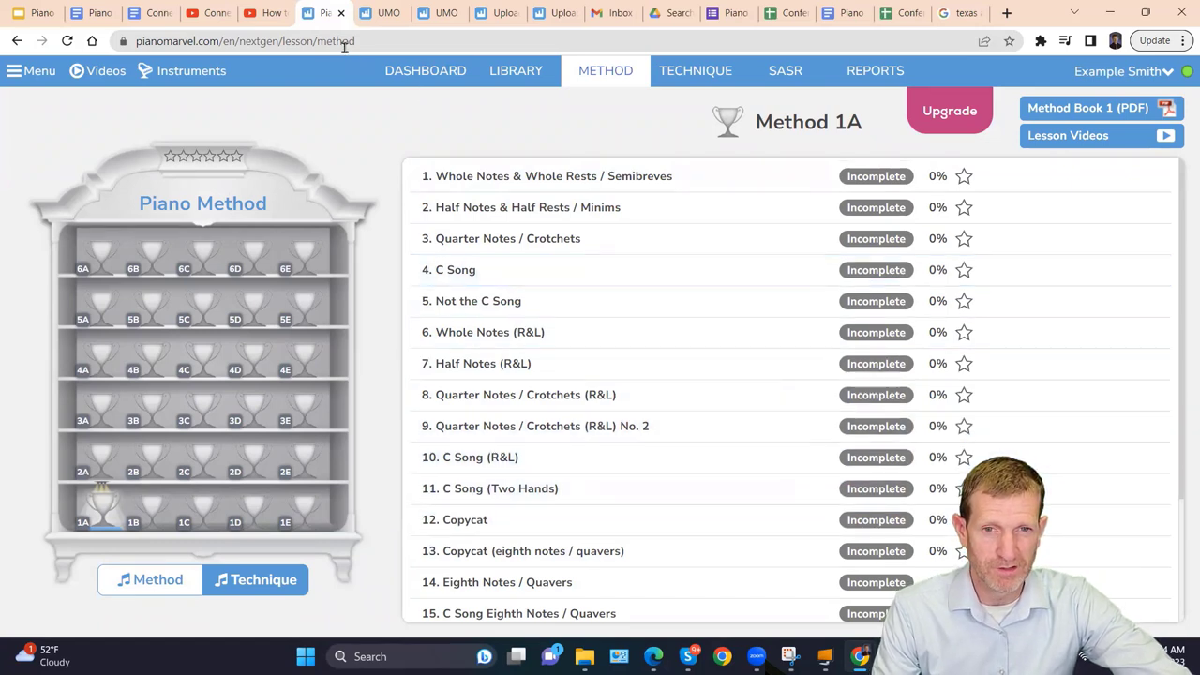
Log out of the demo teacher account and sign in with a saved teacher login.
click(890, 72)
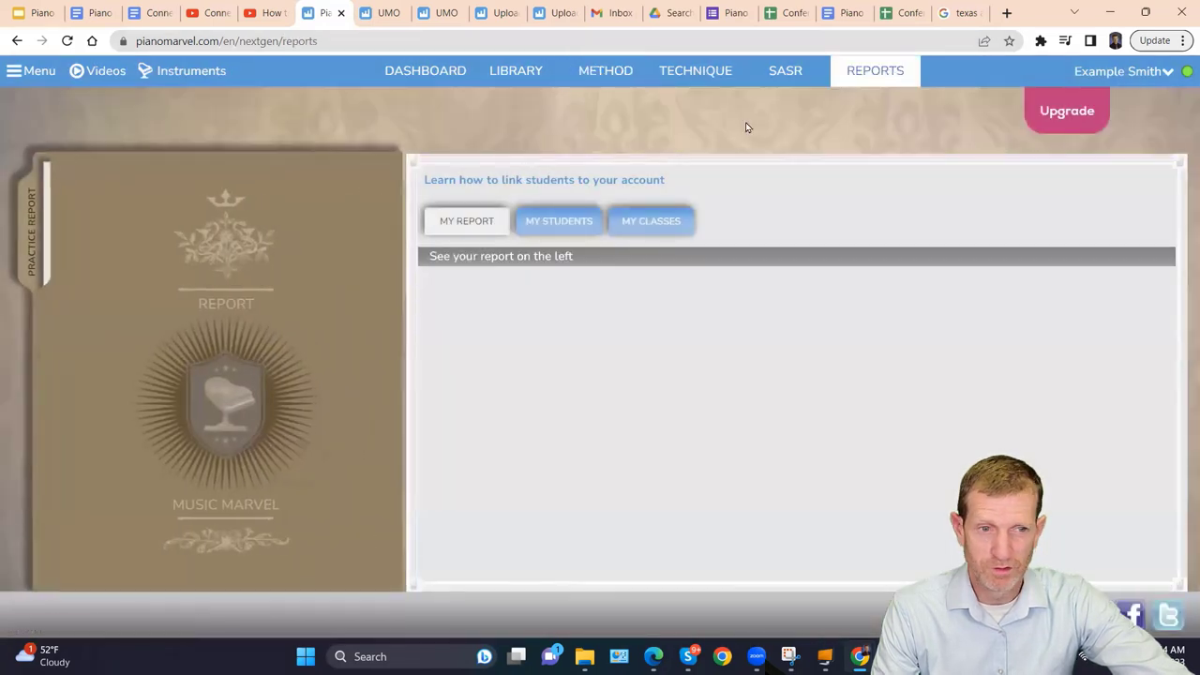
click(378, 196)
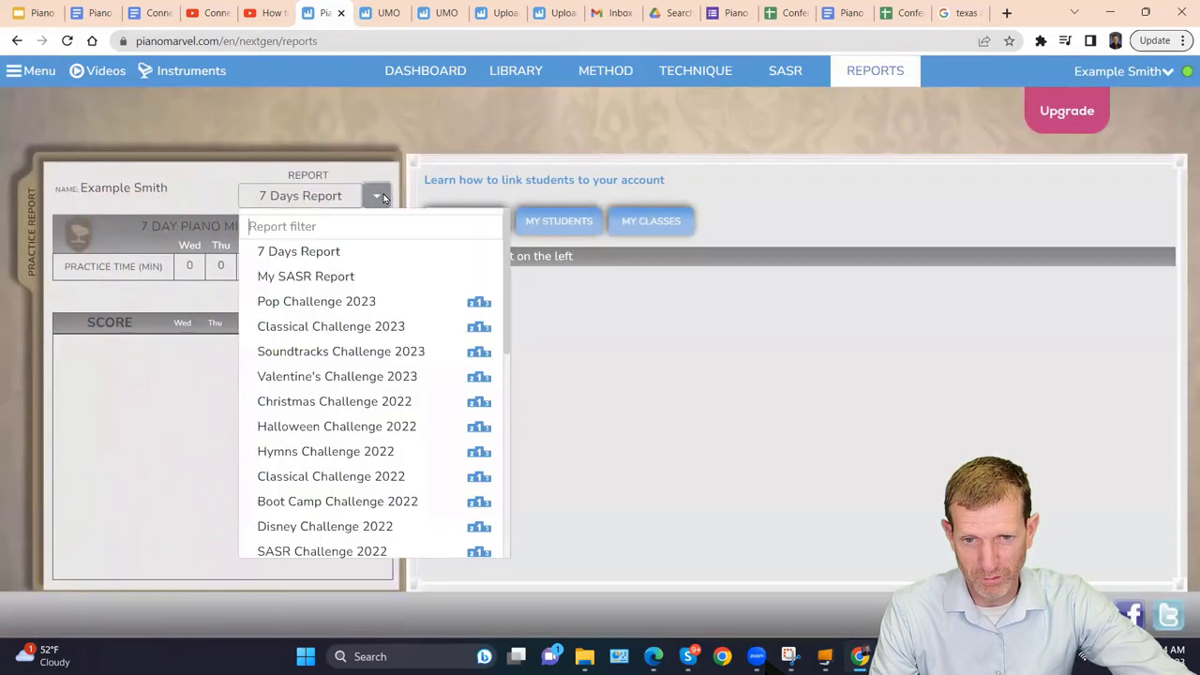
click(1151, 73)
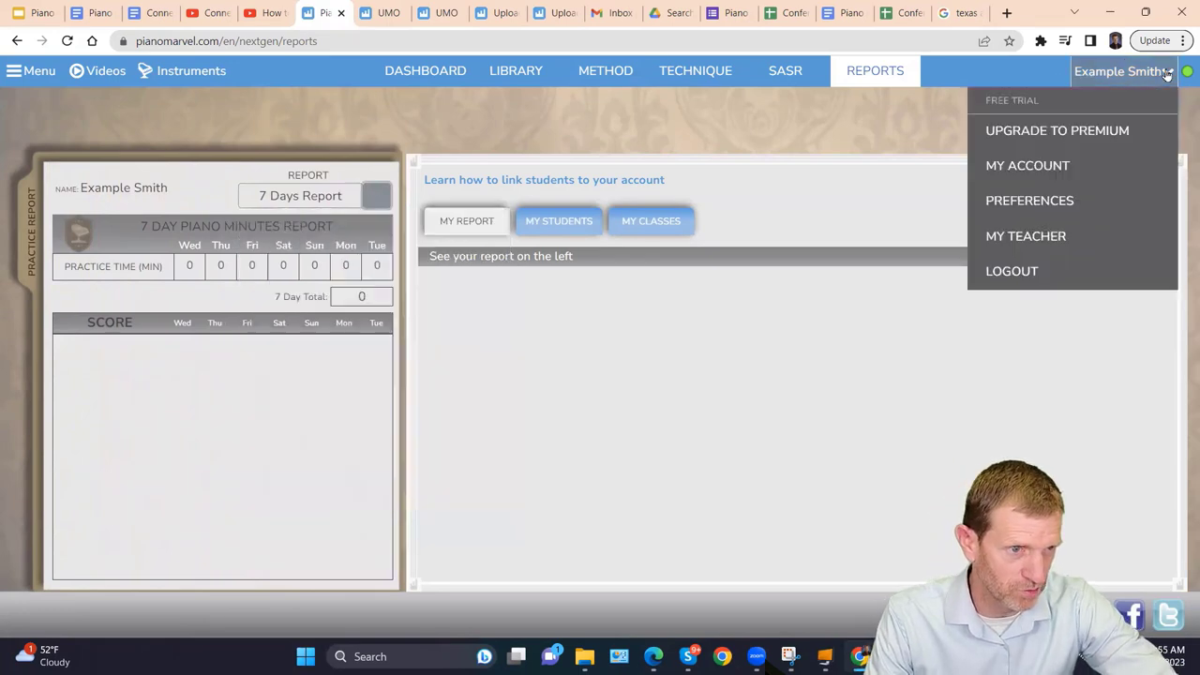
click(1012, 273)
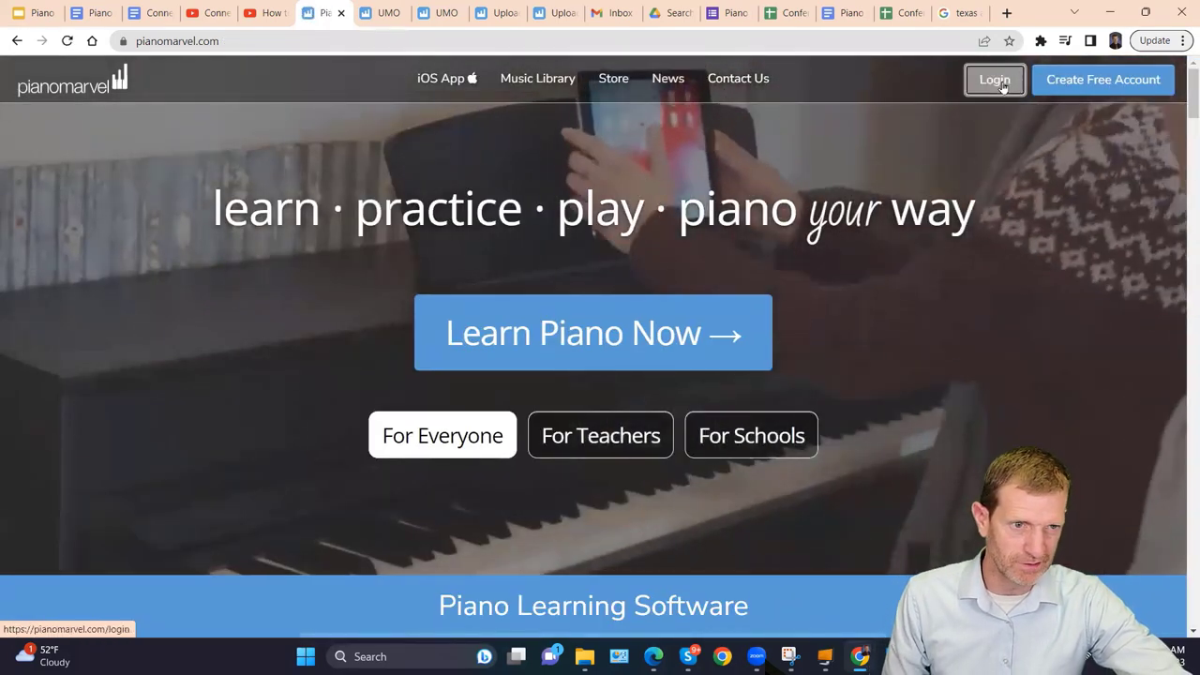
click(999, 83)
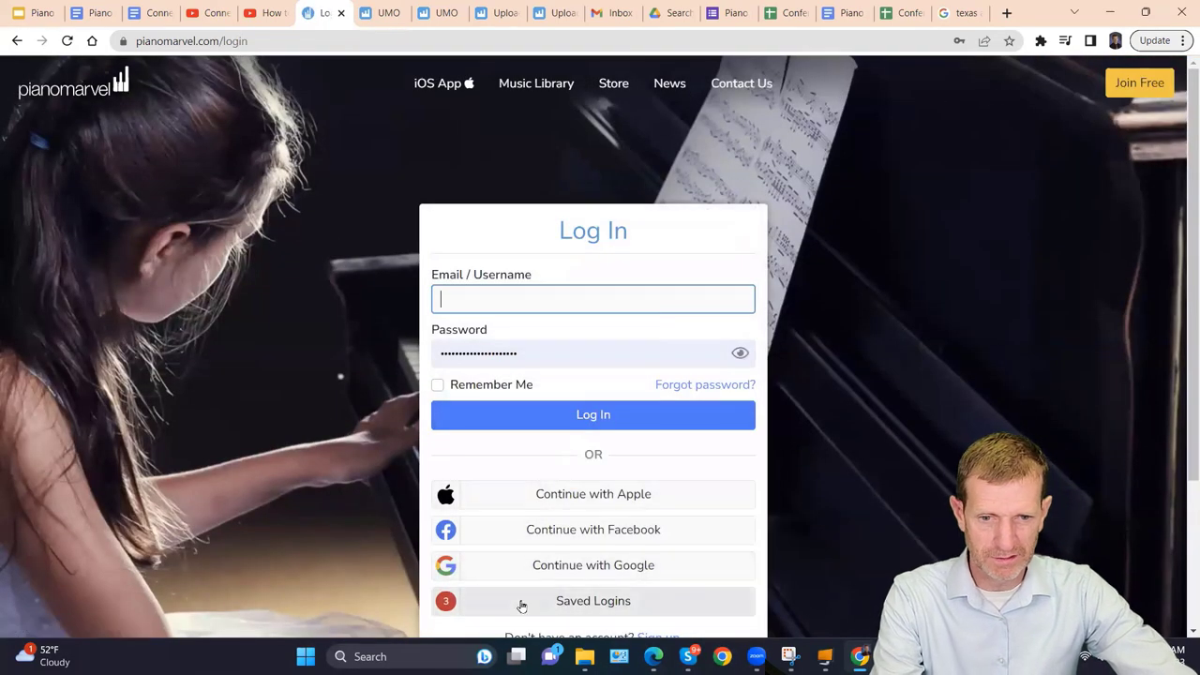
click(523, 603)
click(512, 312)
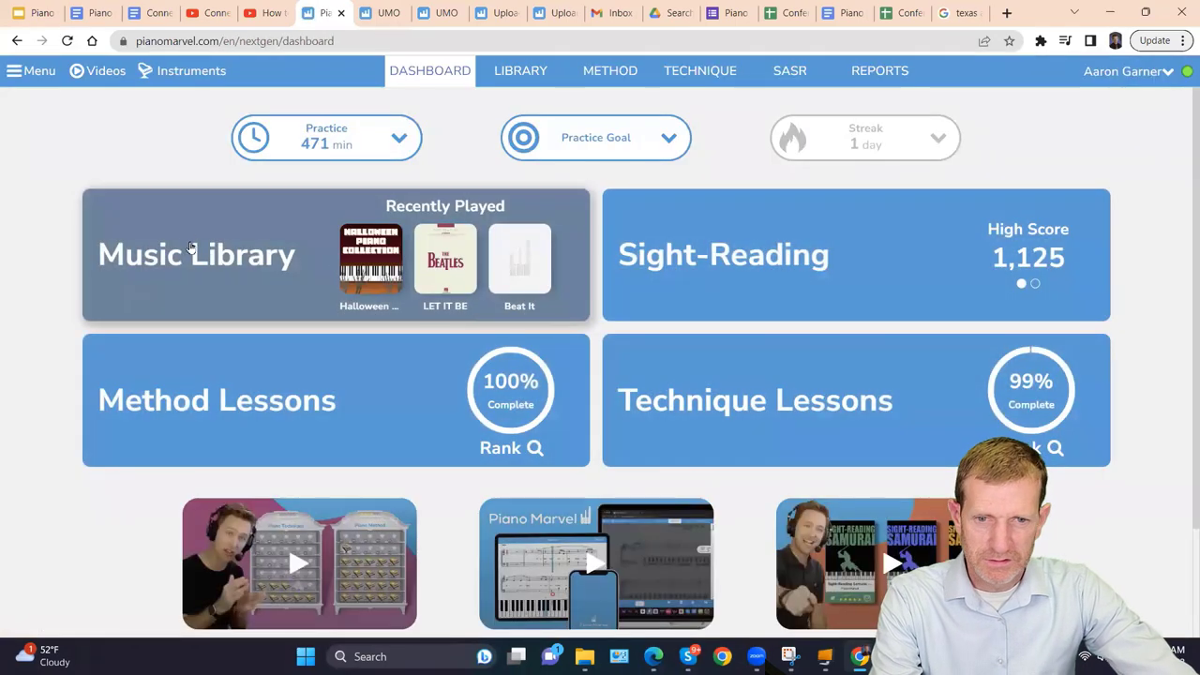
Open the Group Practice Minutes report from the Reports page's report list.
click(882, 73)
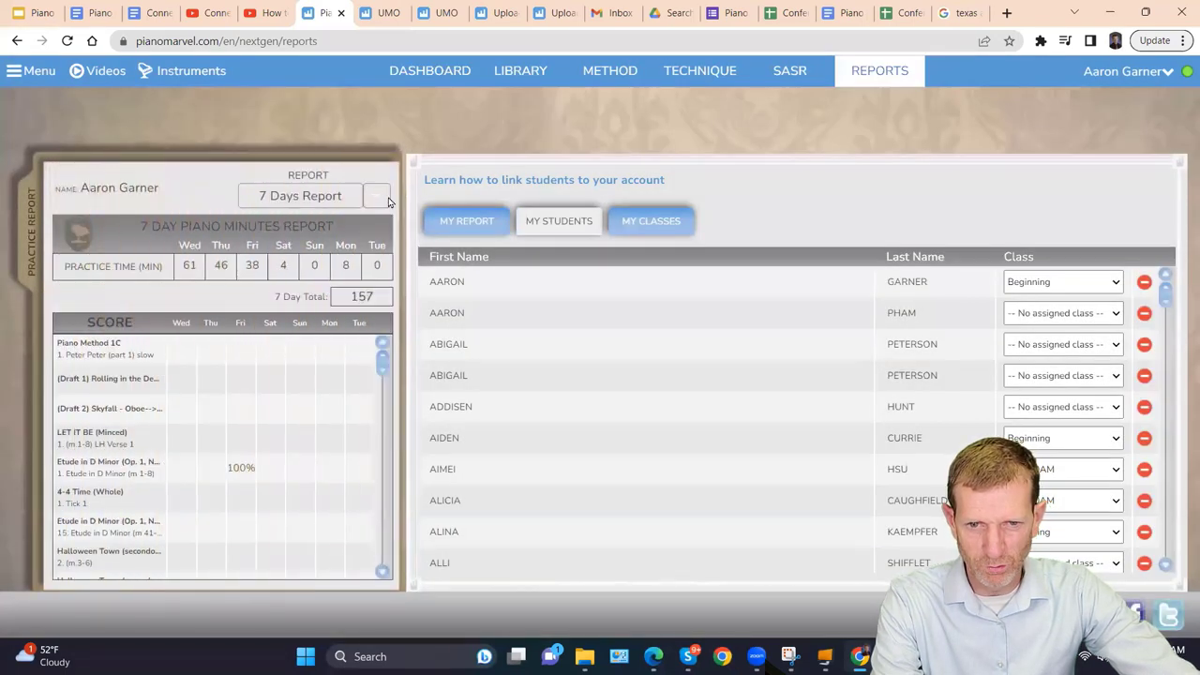
click(377, 197)
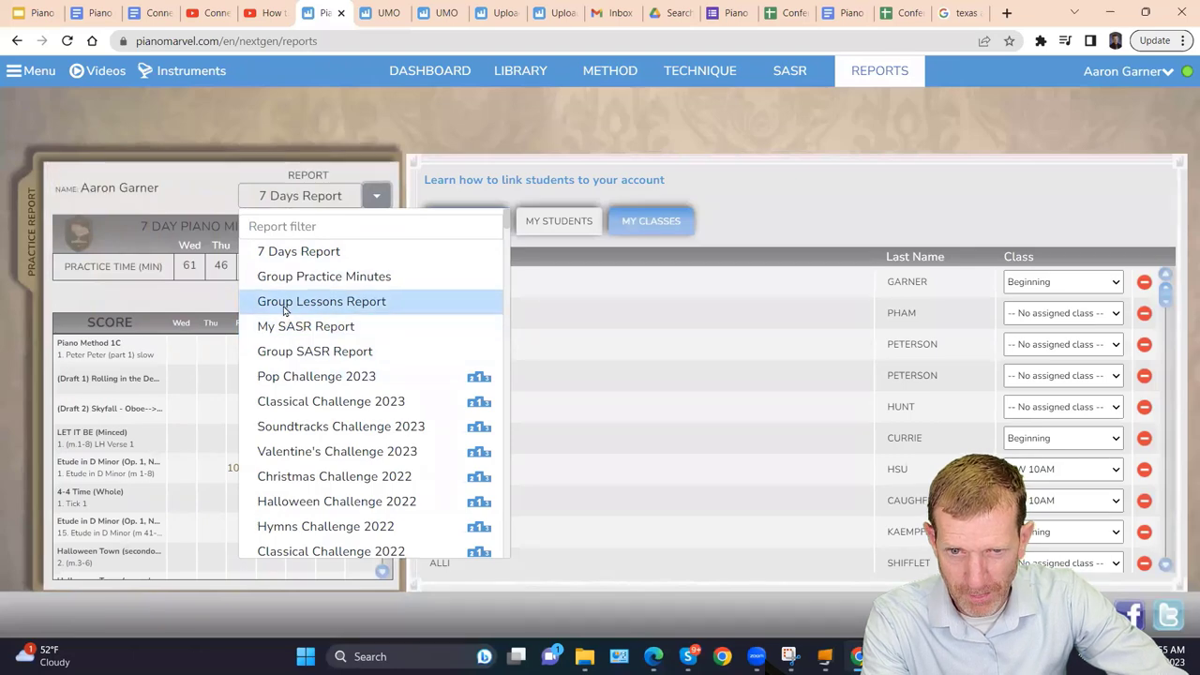
click(286, 277)
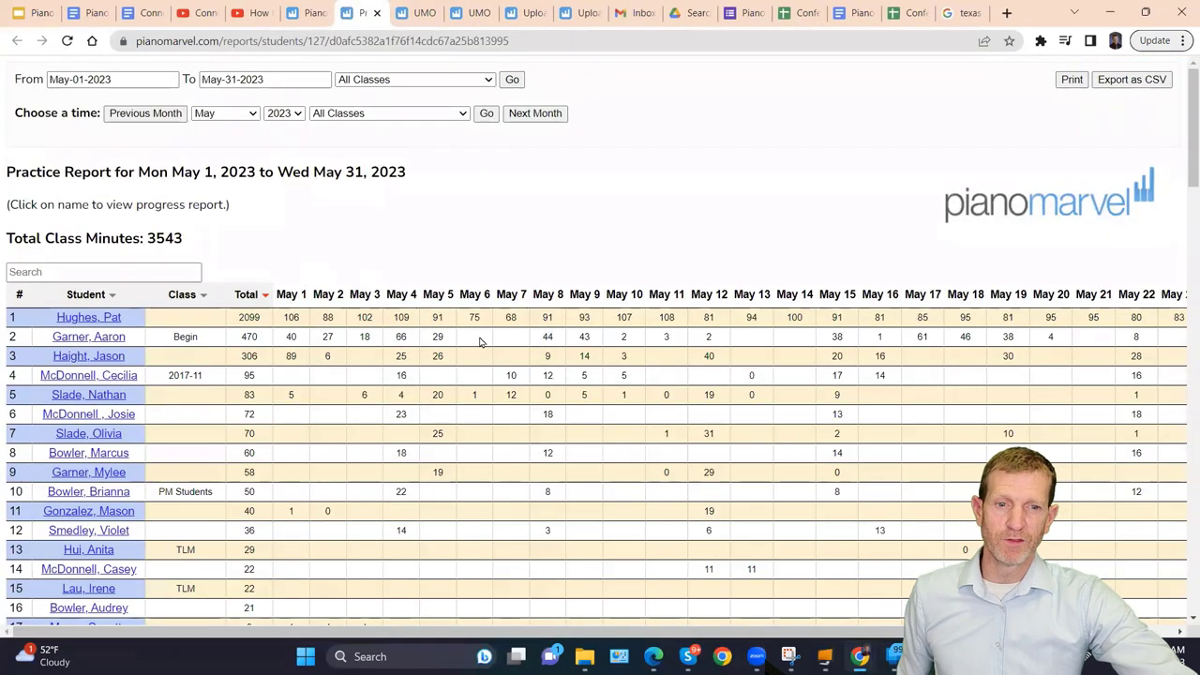
Filter the practice report to the Beginning class.
drag(284, 319, 744, 415)
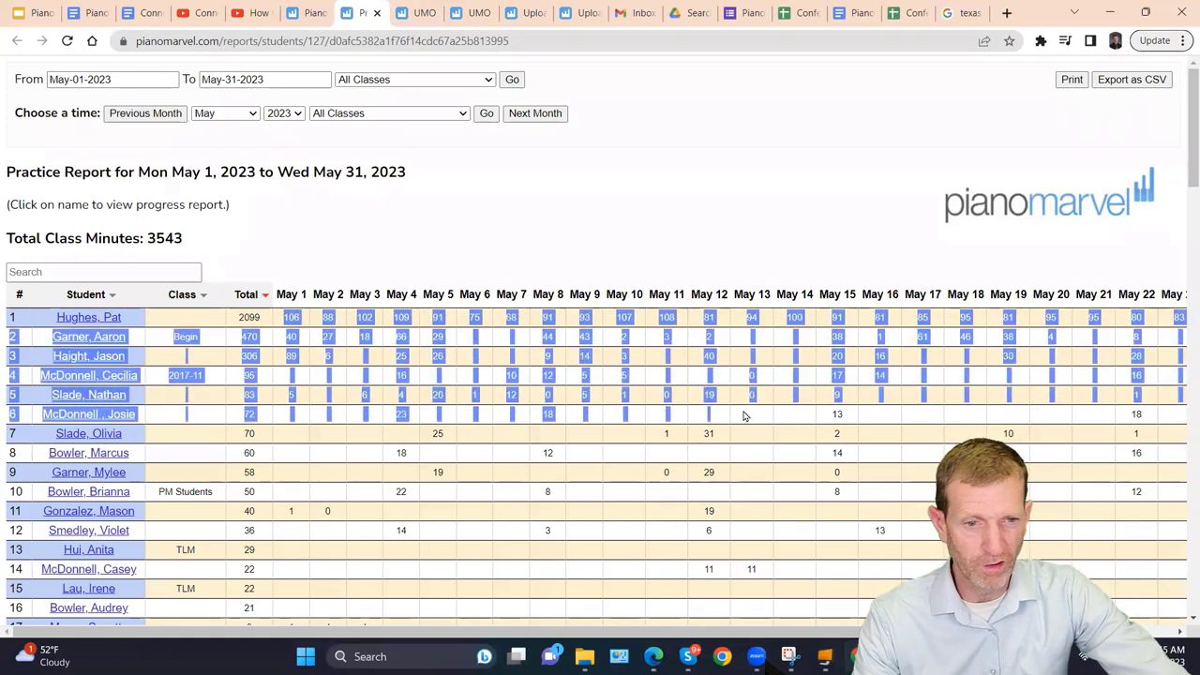
click(442, 81)
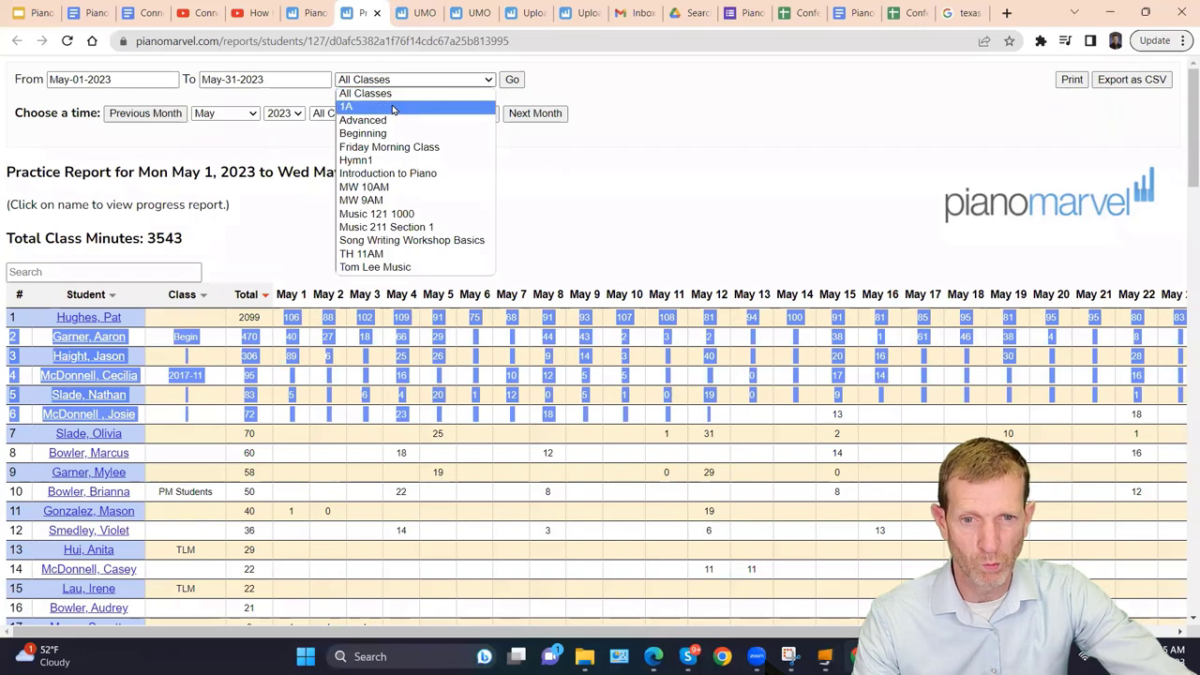
click(371, 133)
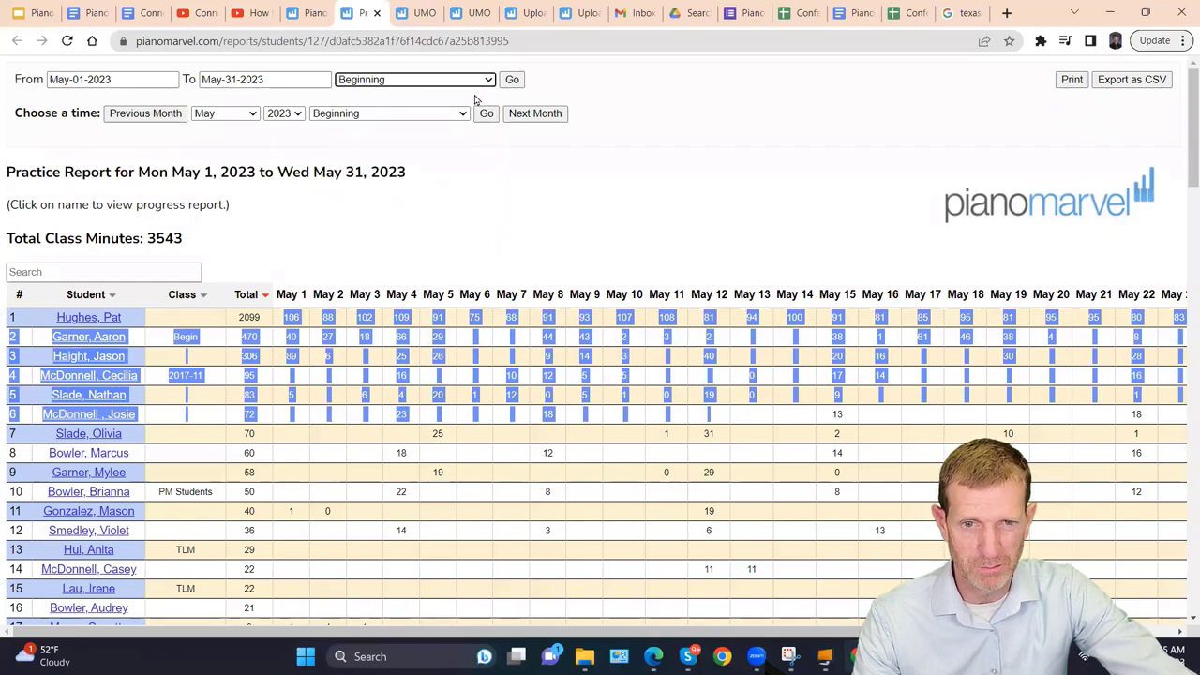
click(512, 79)
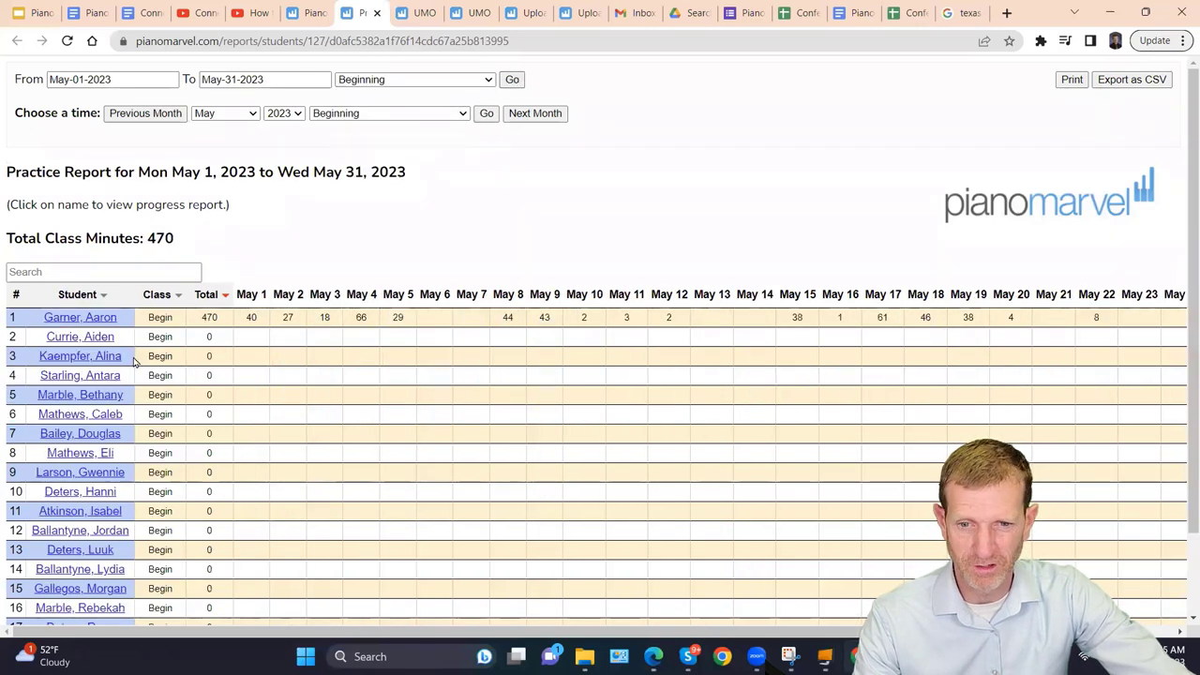
scroll(169, 469, down, 2)
scroll(188, 460, up, 2)
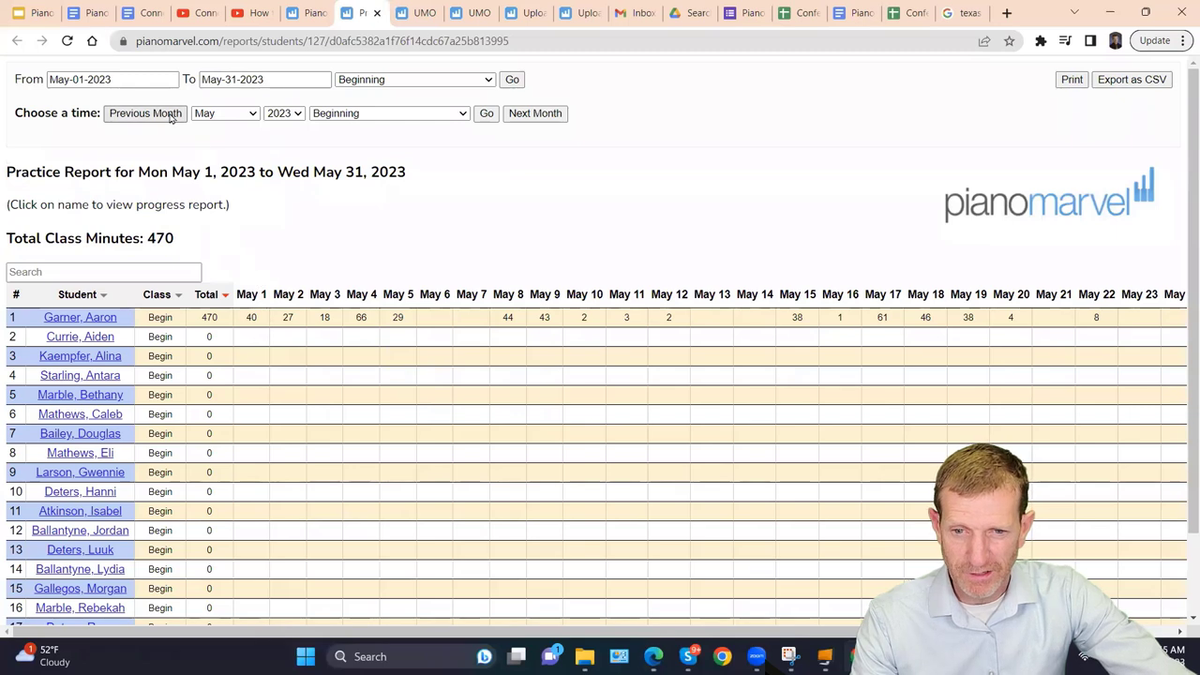
Change the report's start date to May 23, 2023 and reload it.
click(146, 78)
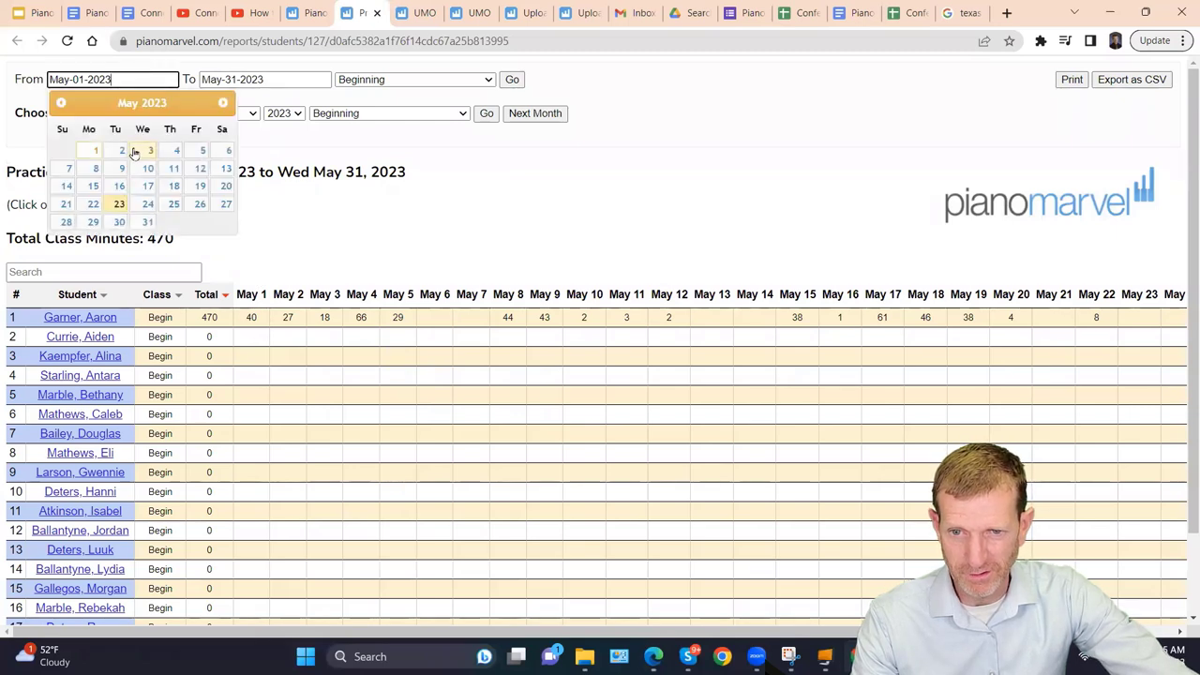
click(113, 209)
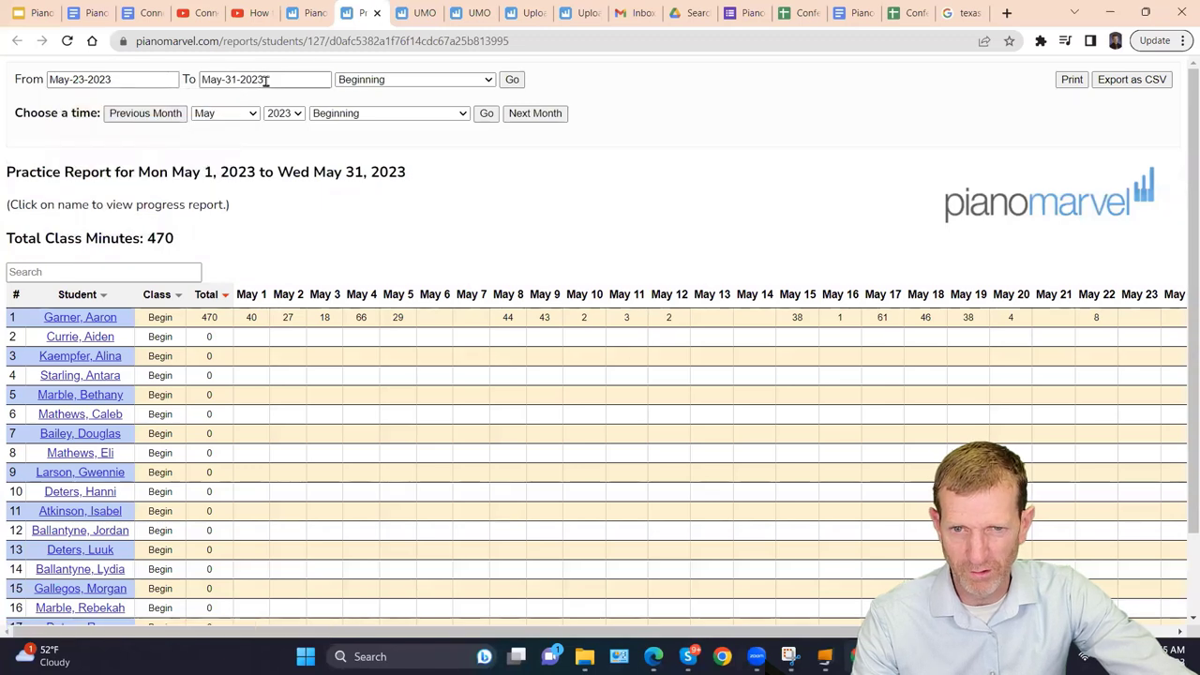
click(512, 82)
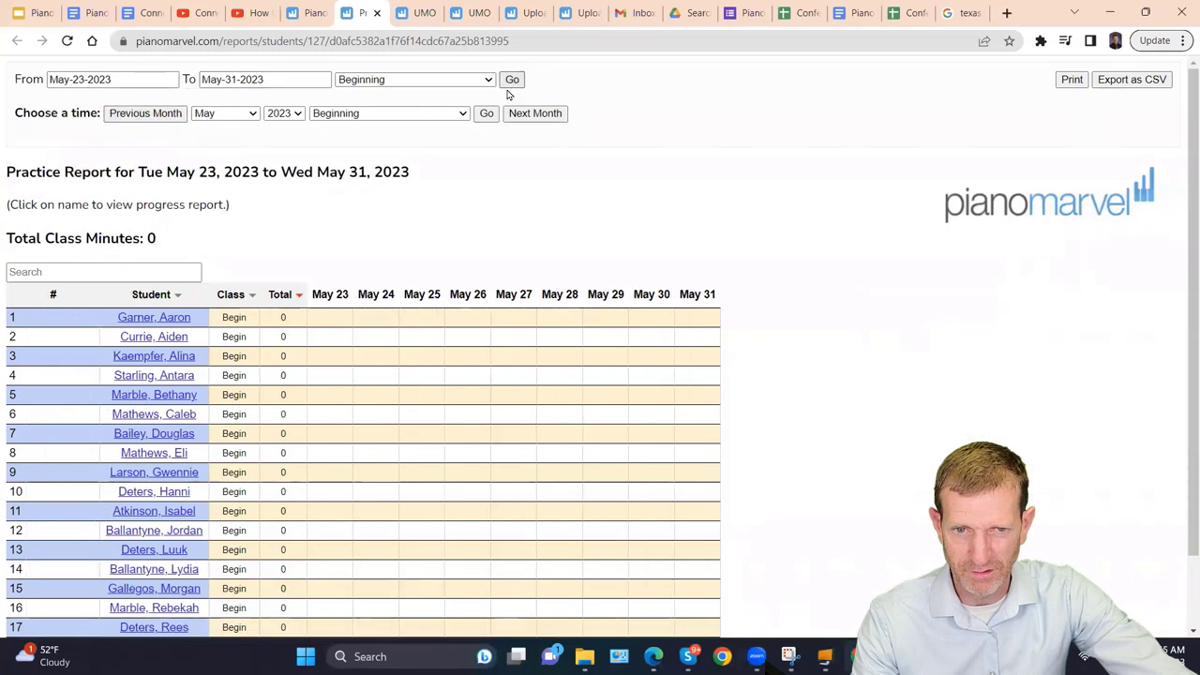
Review the May 23–31 Beginning report, then return to the main Piano Marvel Reports tab.
drag(326, 296, 361, 297)
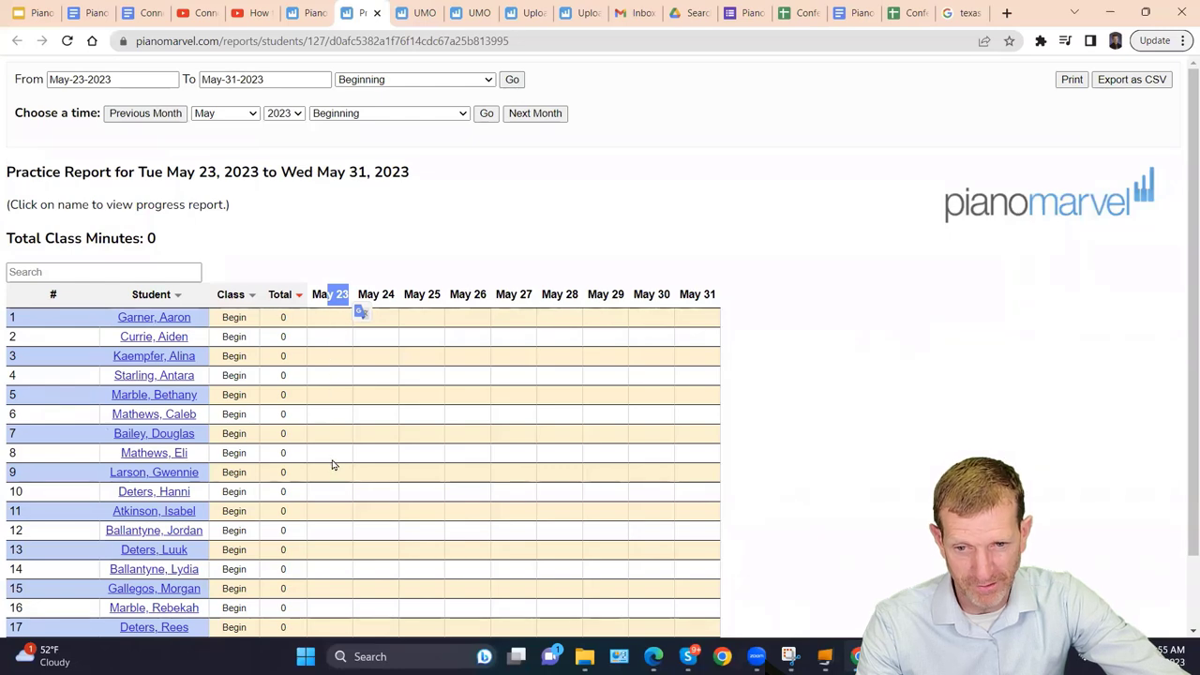
scroll(245, 530, down, 1)
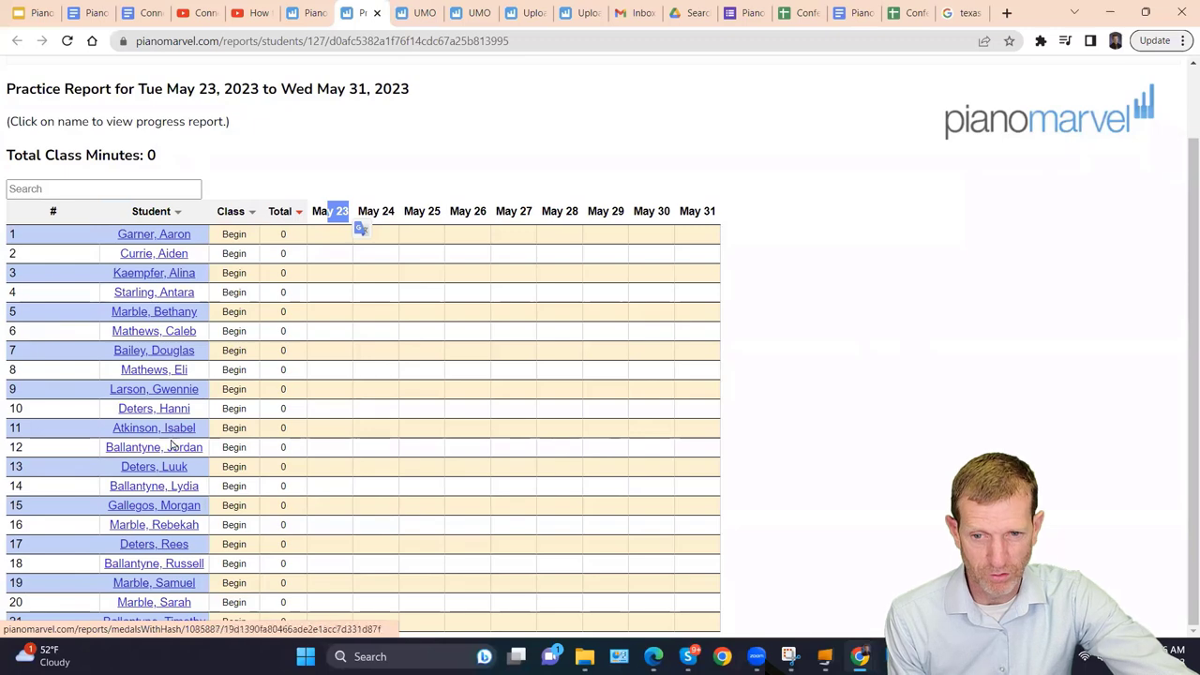
scroll(250, 372, up, 1)
scroll(313, 356, down, 1)
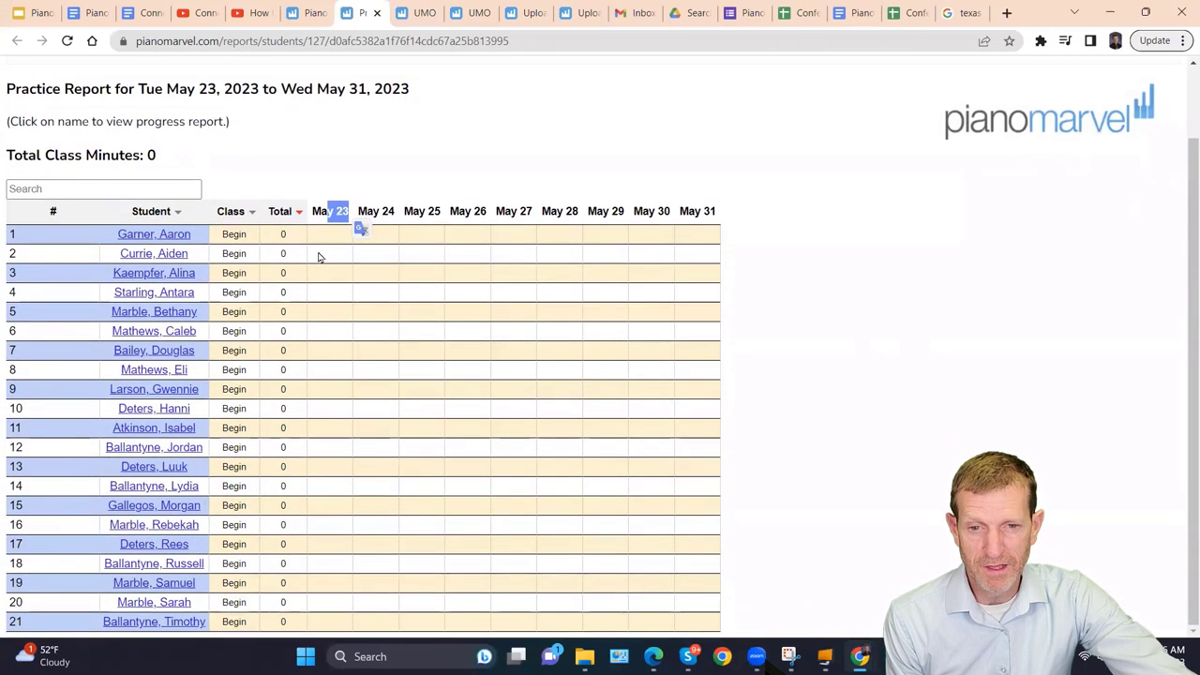
click(330, 240)
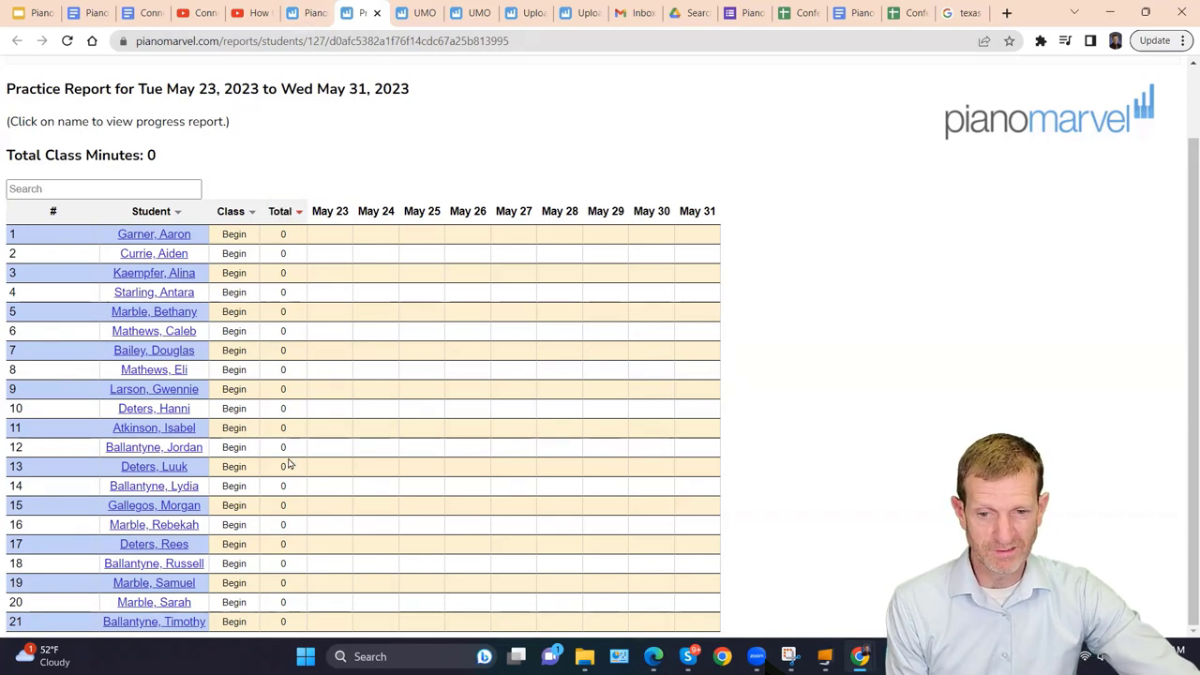
click(319, 13)
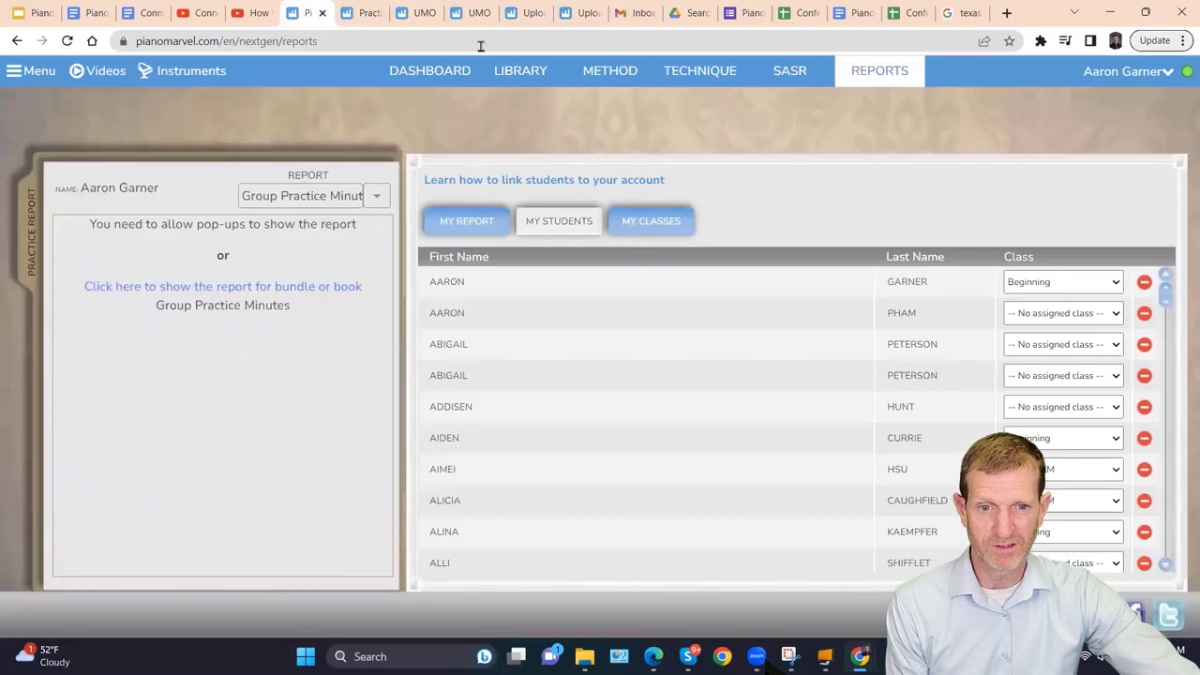
Start an Intermediate SASR sight-reading test, then exit back to the 949 score page.
click(791, 72)
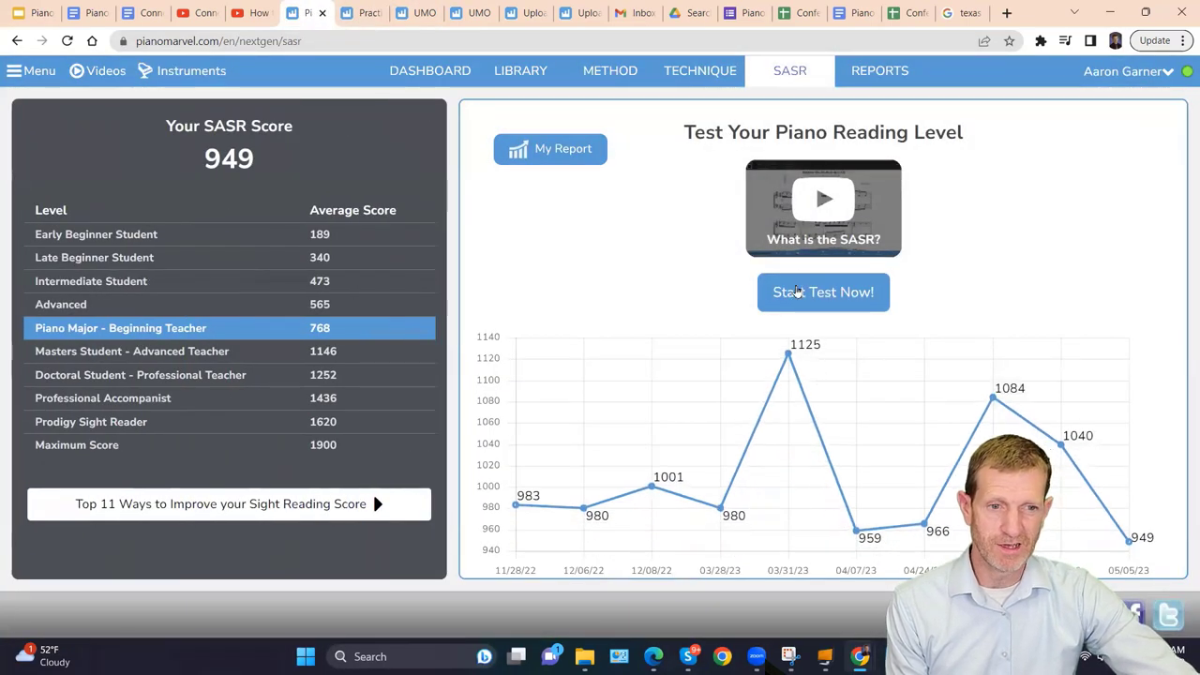
click(797, 298)
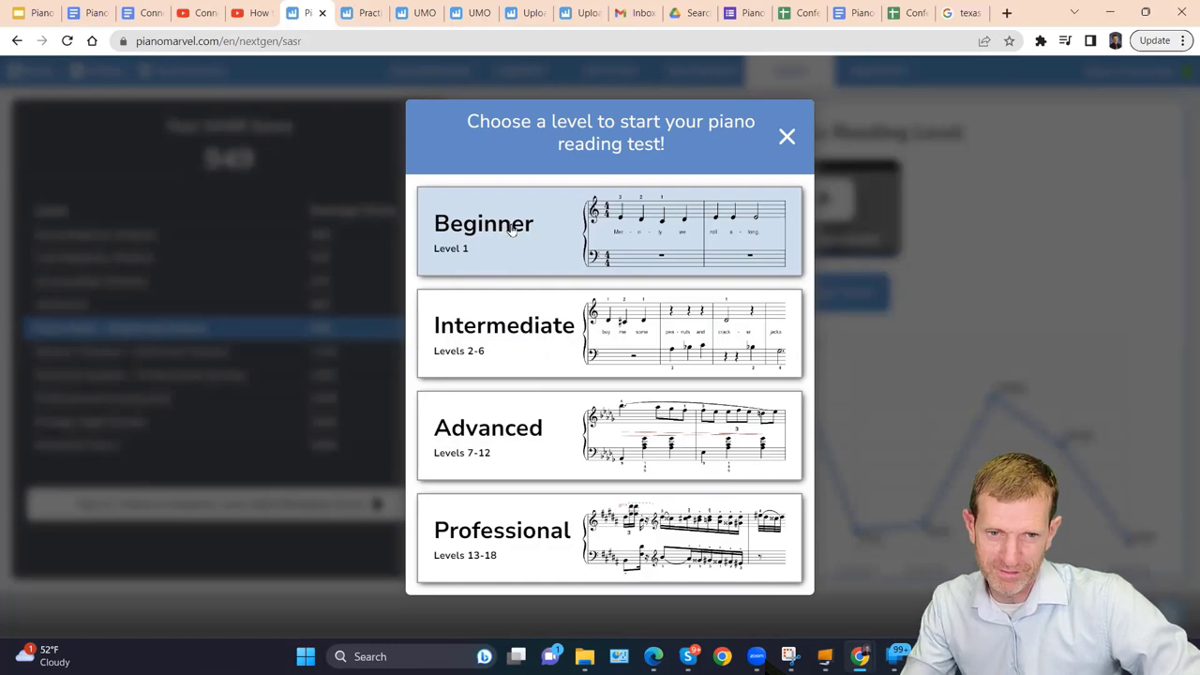
click(510, 323)
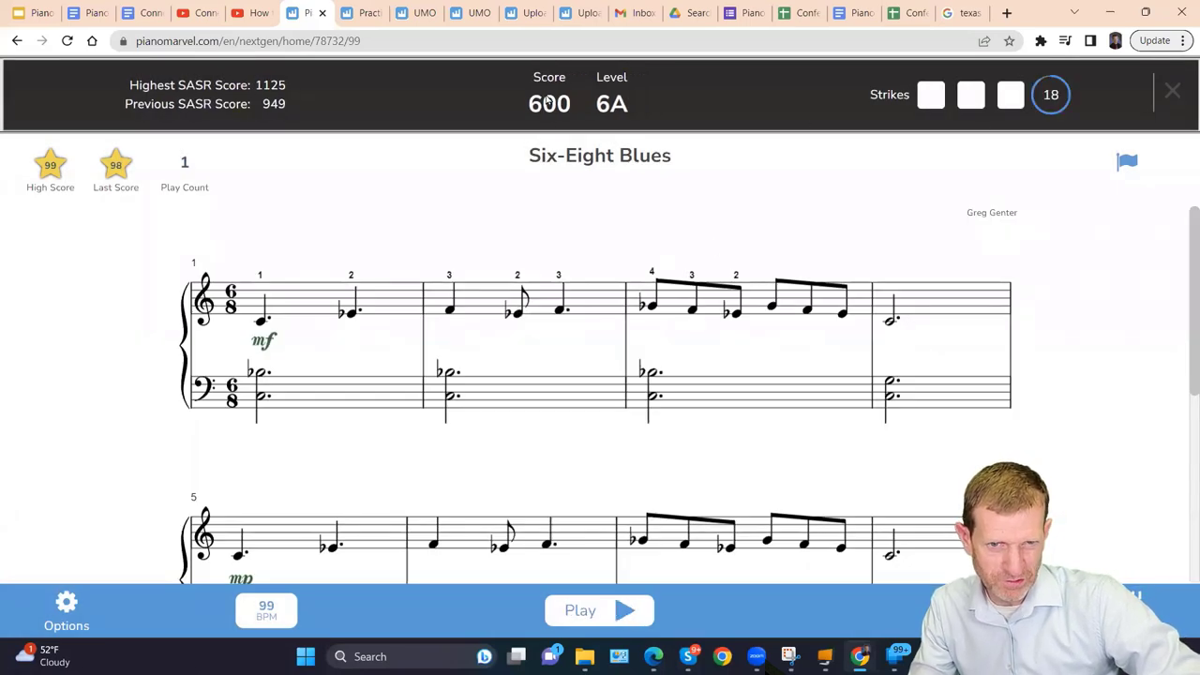
click(1172, 90)
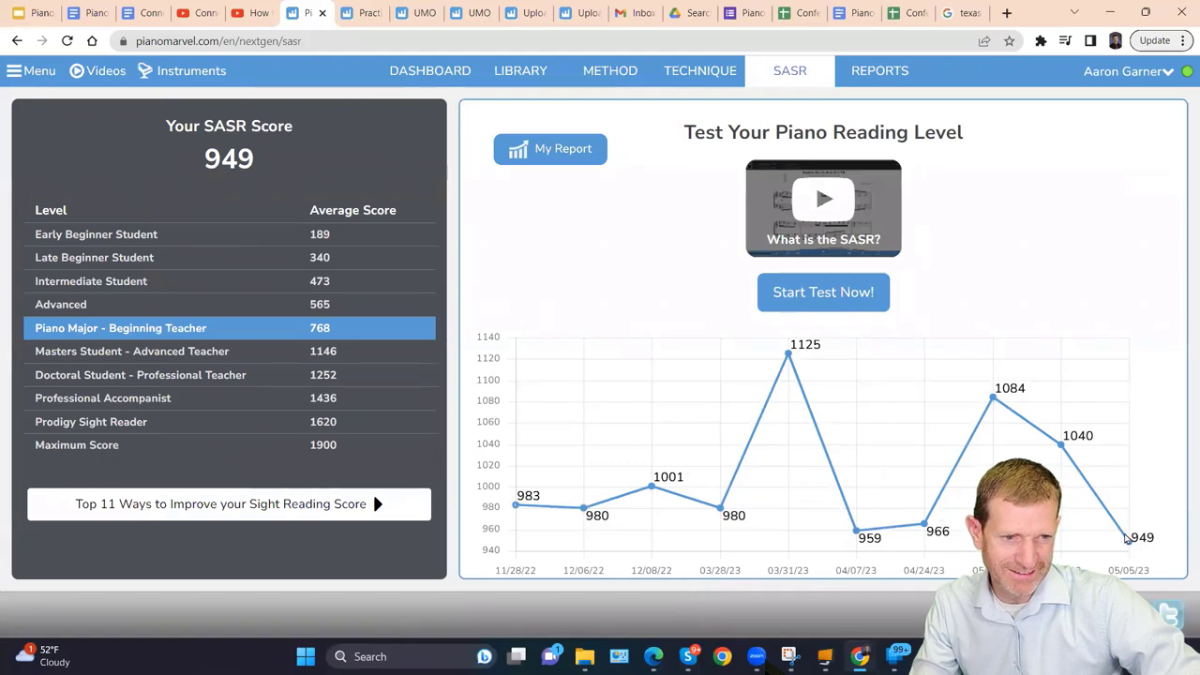
click(812, 293)
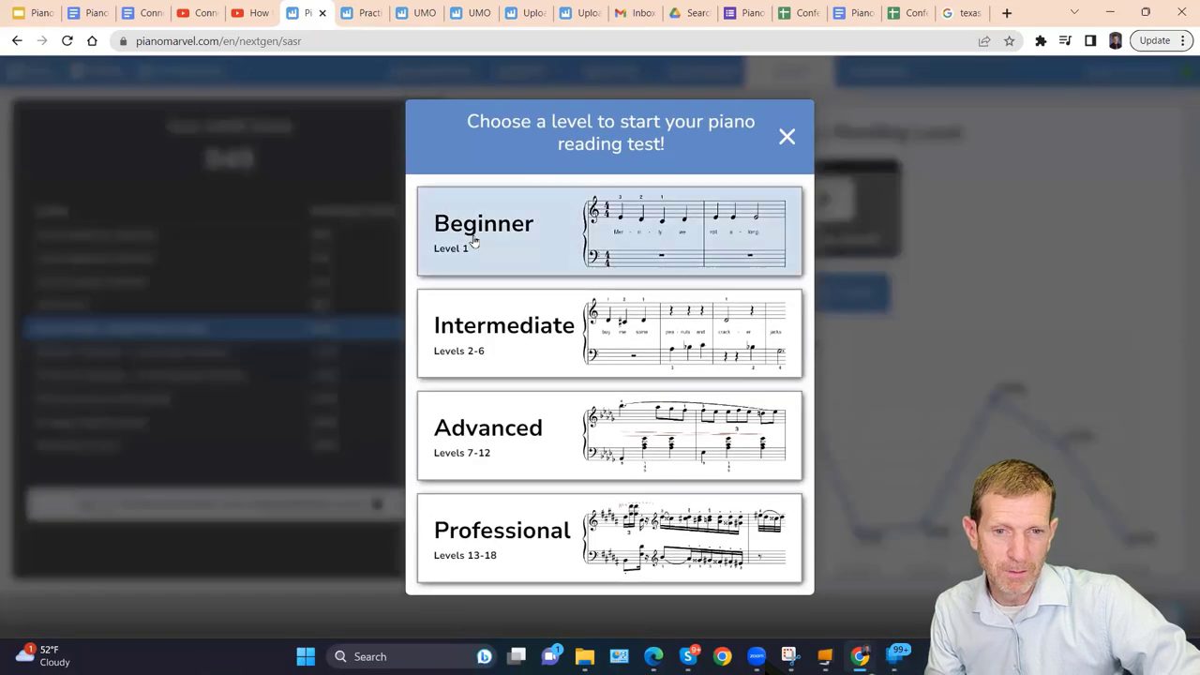
click(464, 358)
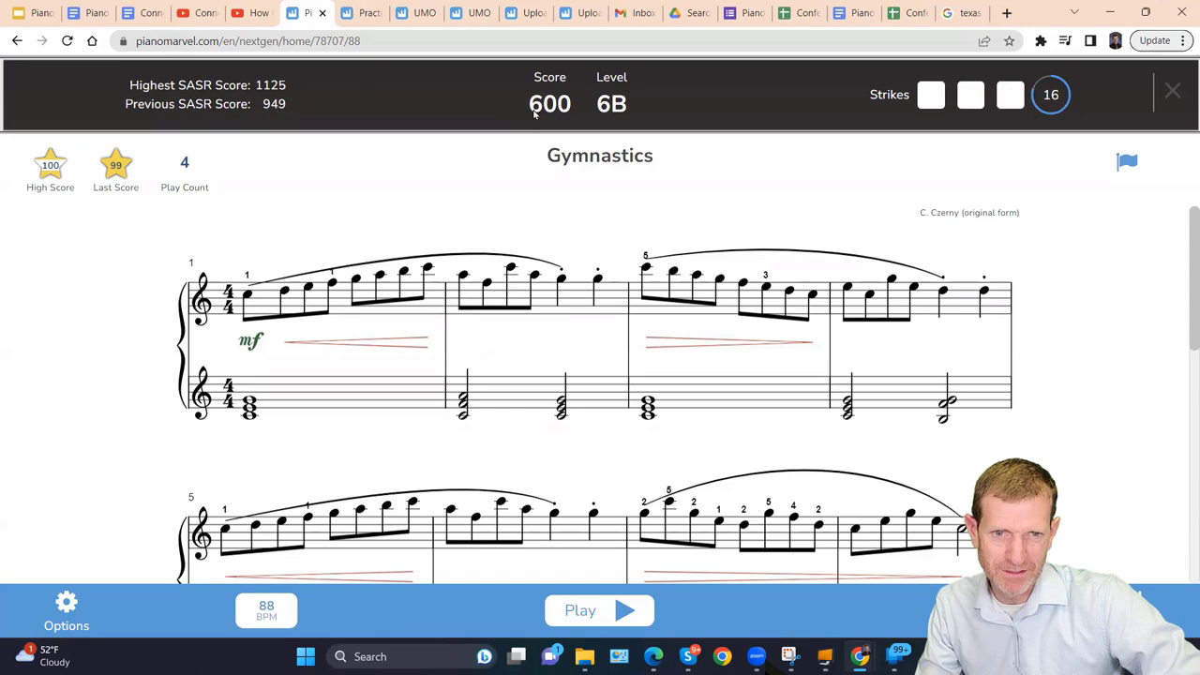
click(1172, 90)
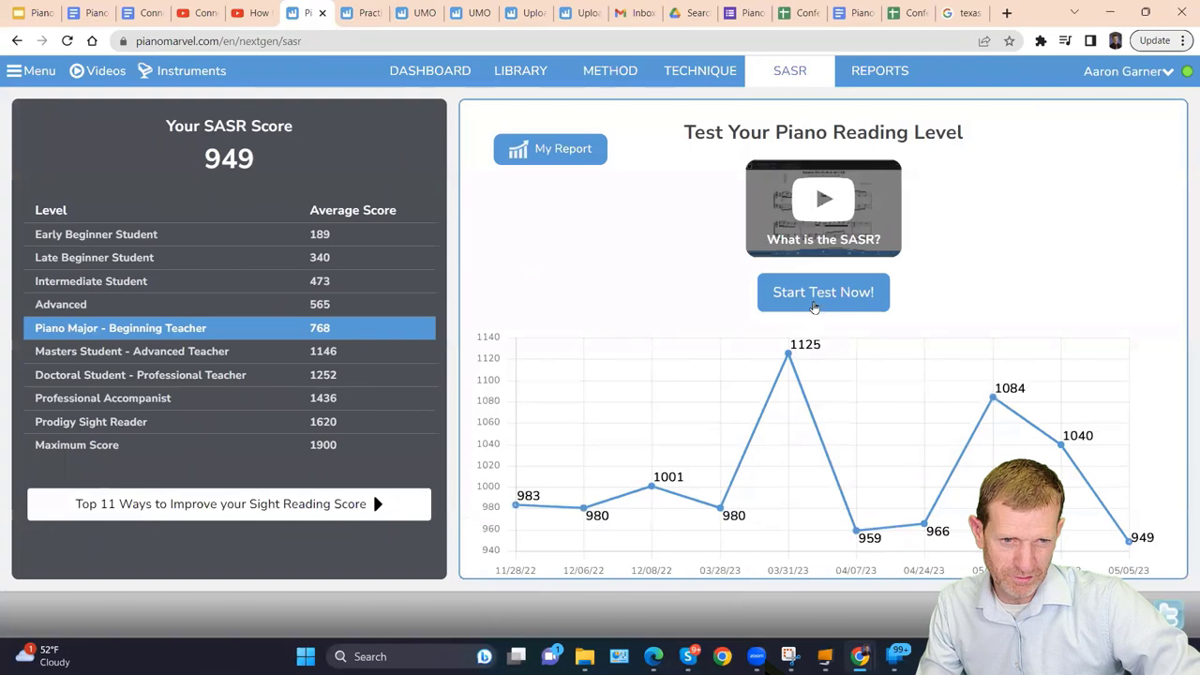
click(819, 298)
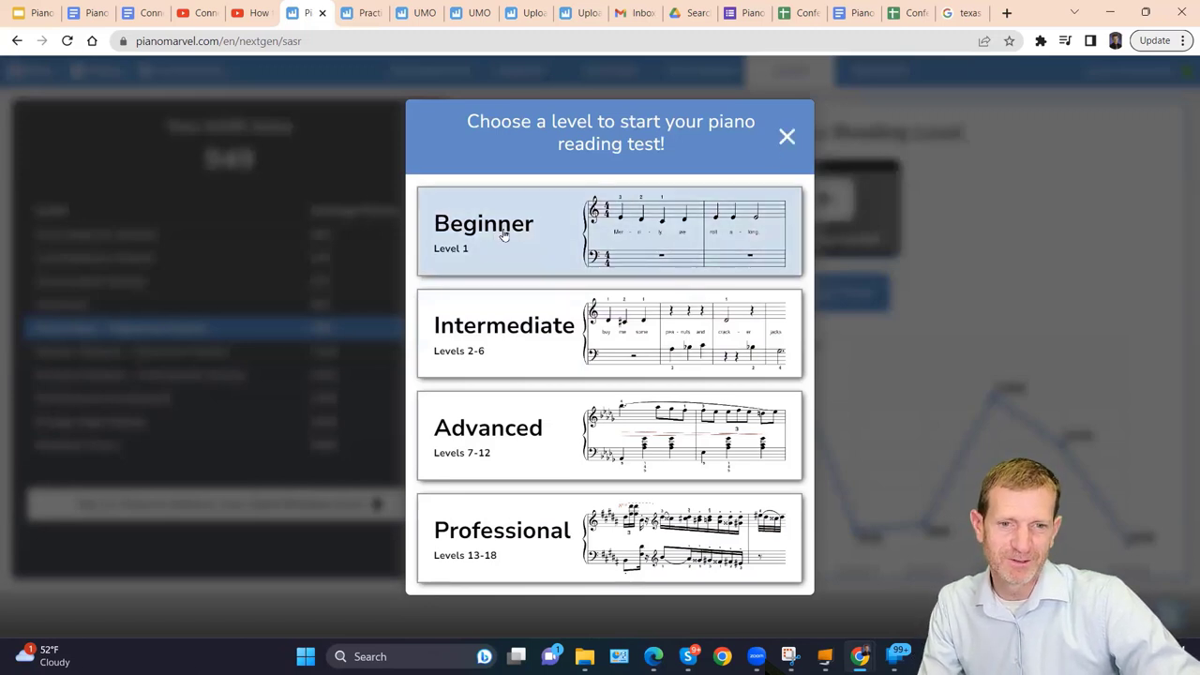
click(788, 138)
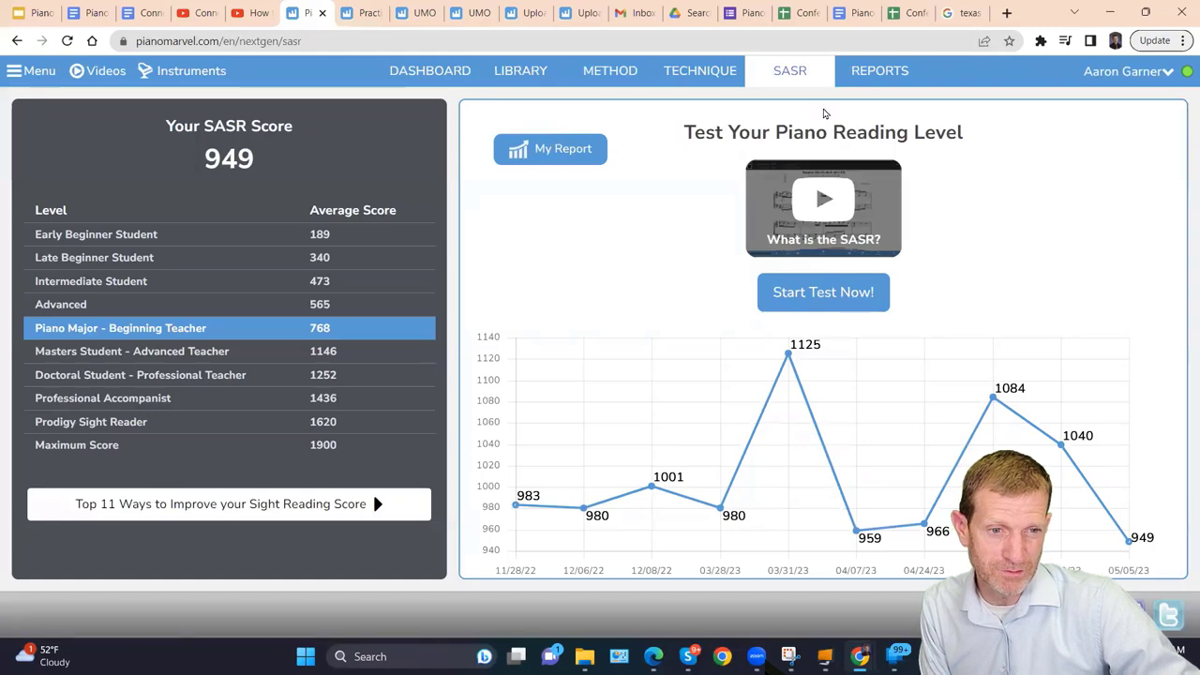
Open the Group SASR Report for May 1–31, 2023.
click(873, 81)
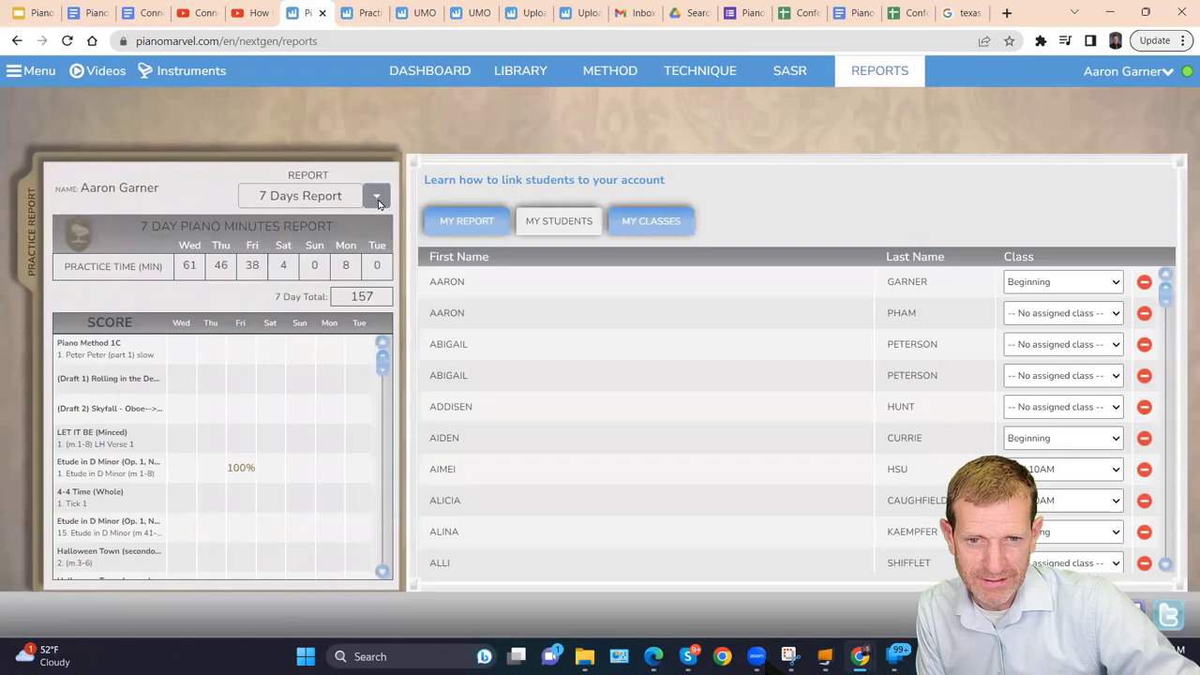
click(377, 199)
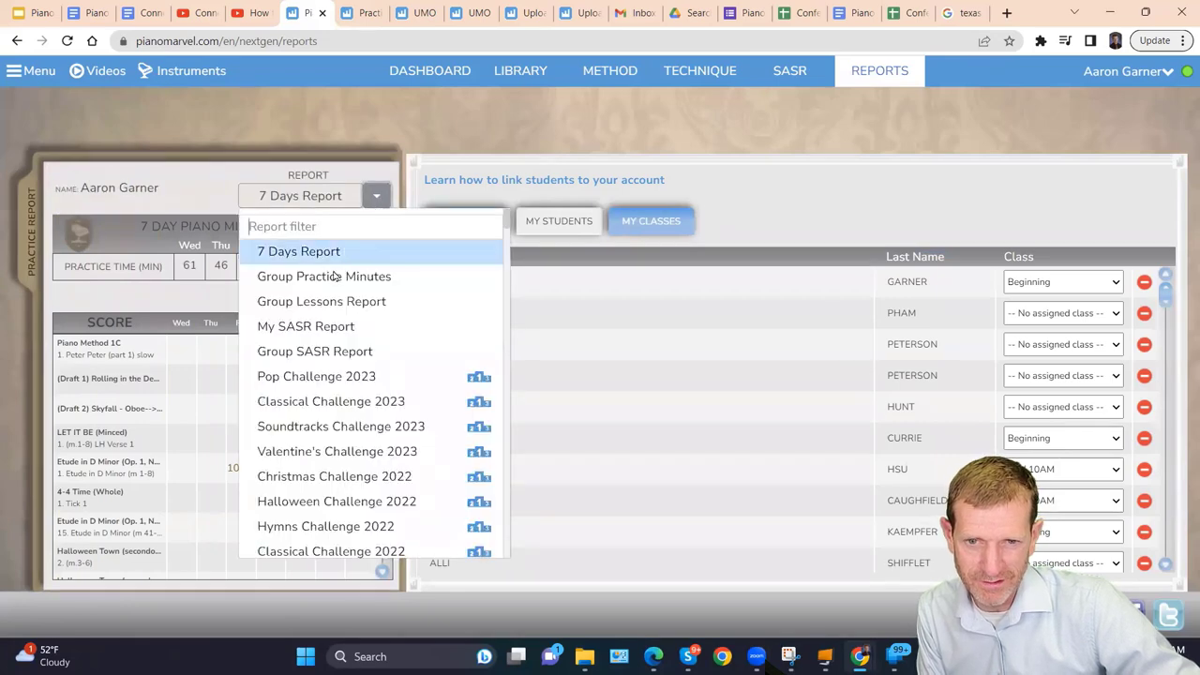
click(303, 353)
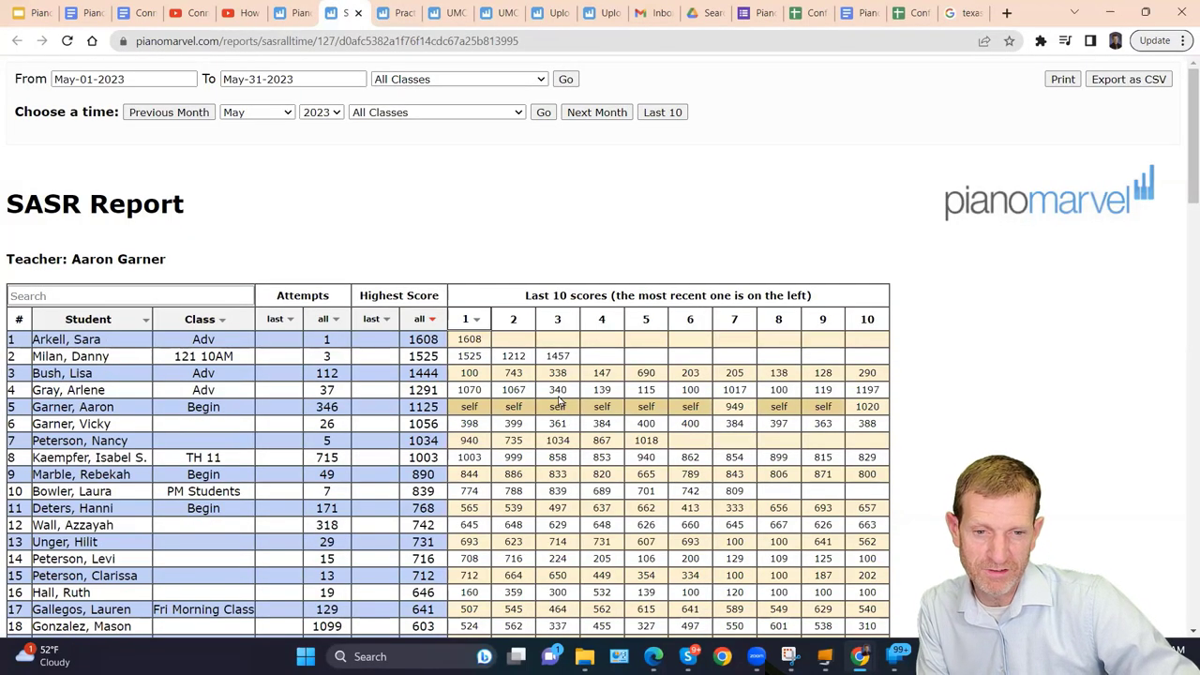
scroll(559, 401, down, 3)
scroll(557, 397, up, 3)
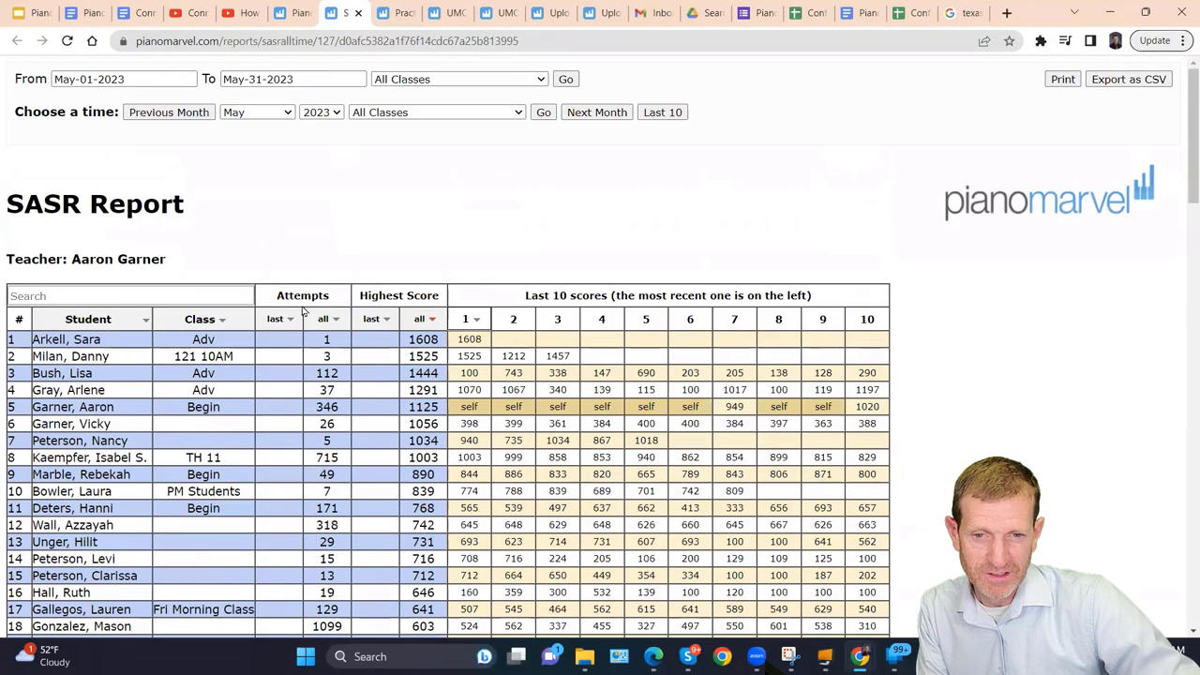
Filter the Group SASR Report to the Beginning class.
click(454, 80)
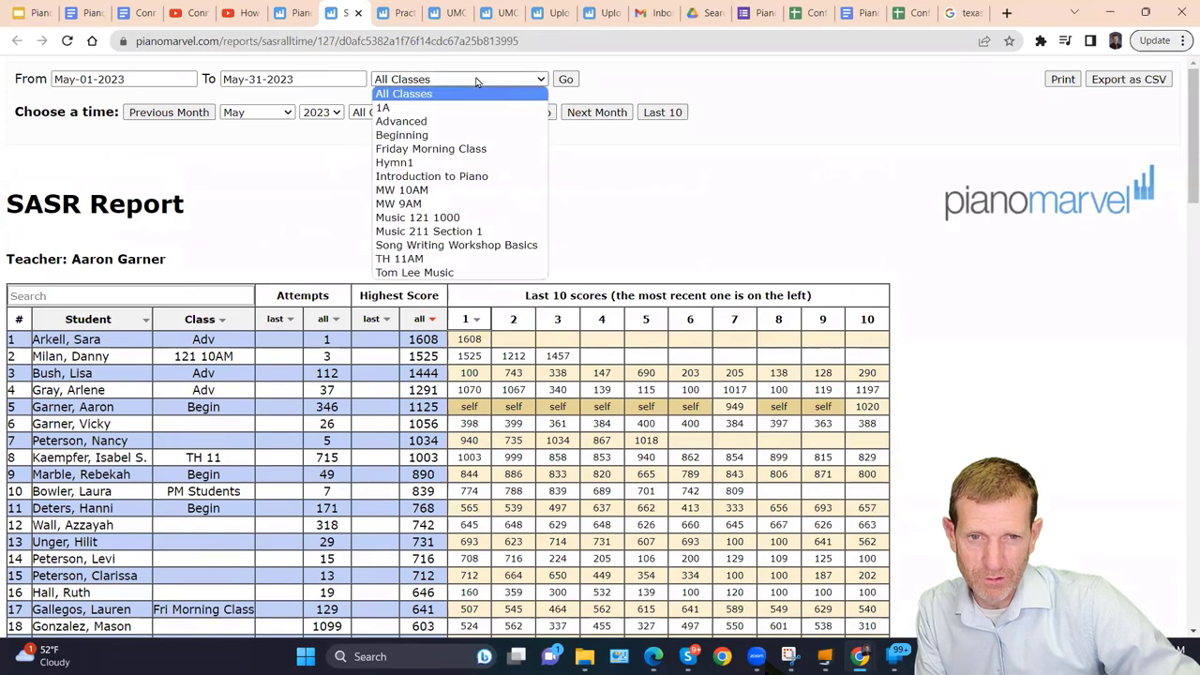
click(405, 135)
click(567, 80)
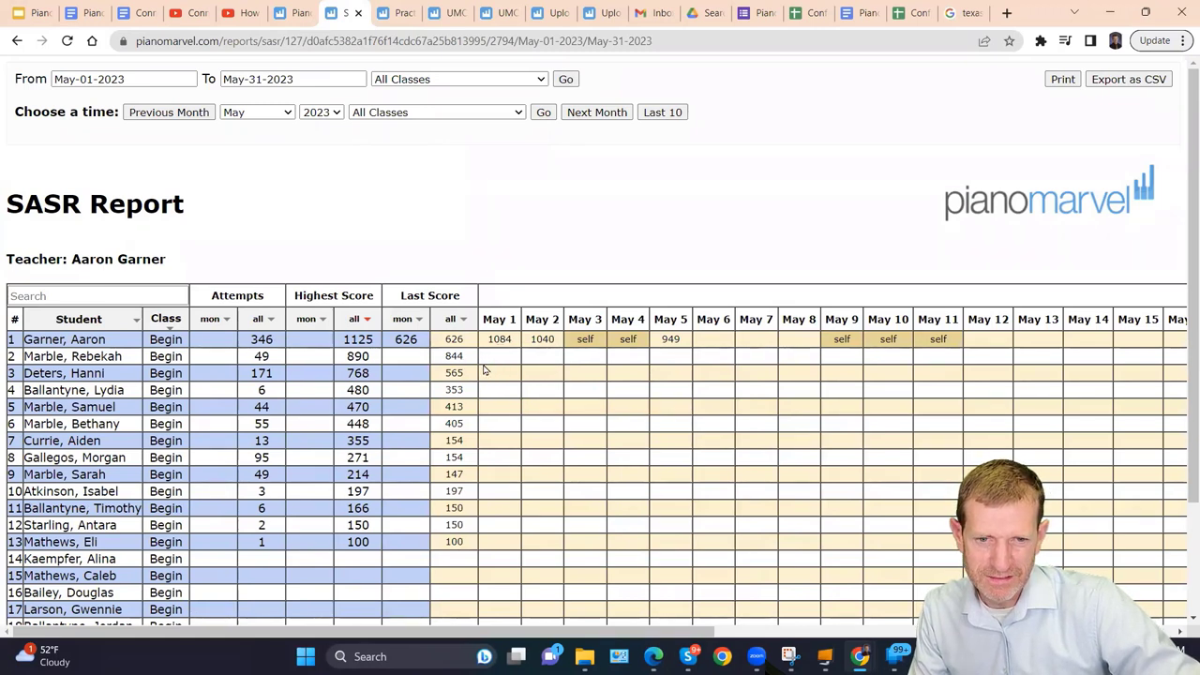
Change the SASR report start date to May 23, 2023 and review the scores.
click(150, 80)
click(140, 234)
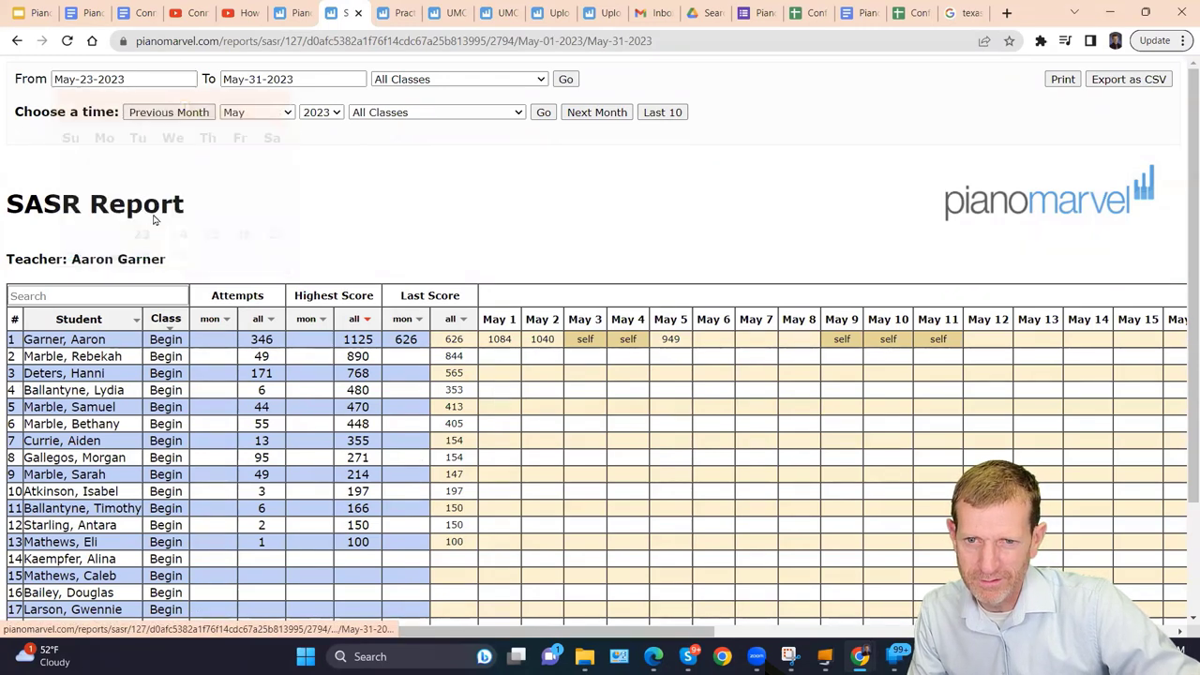
click(565, 79)
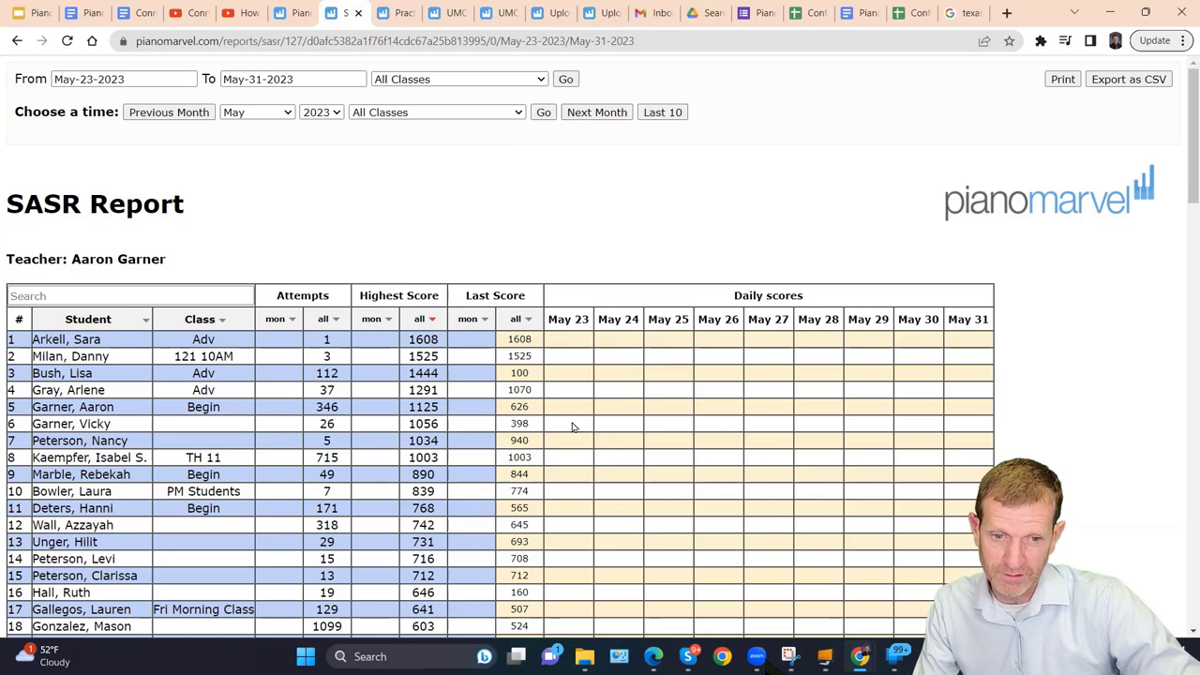
double_click(517, 406)
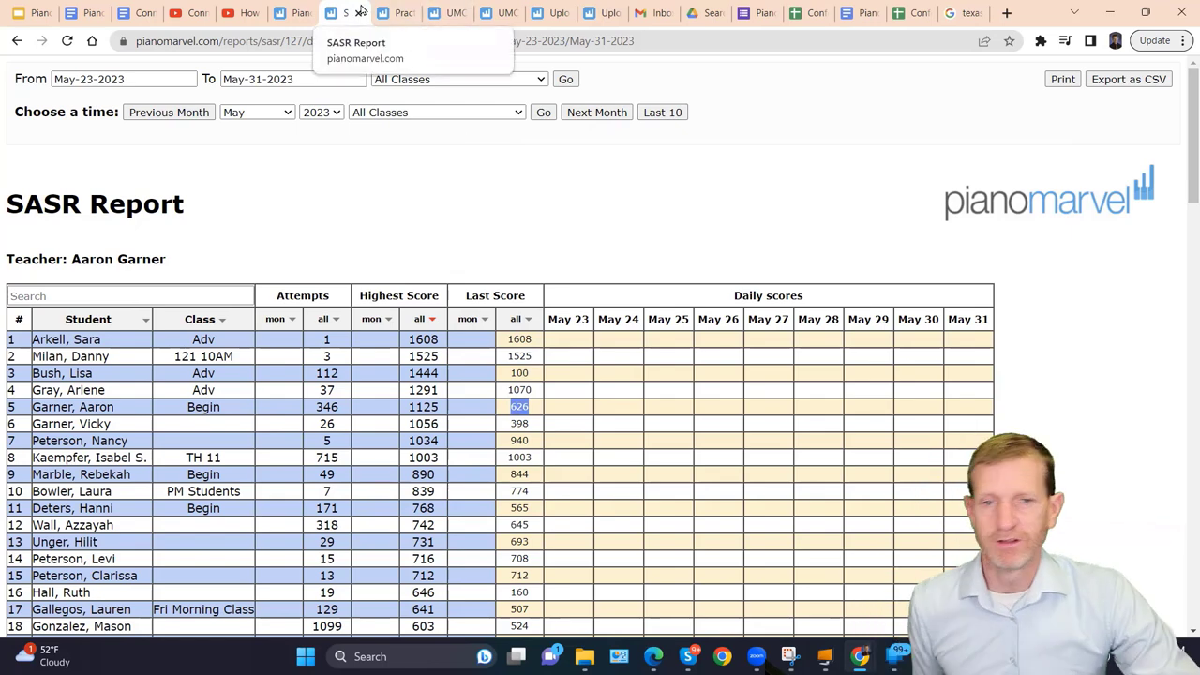
Close the SASR report, view the practice report, then switch to the Google Slides deck.
click(358, 14)
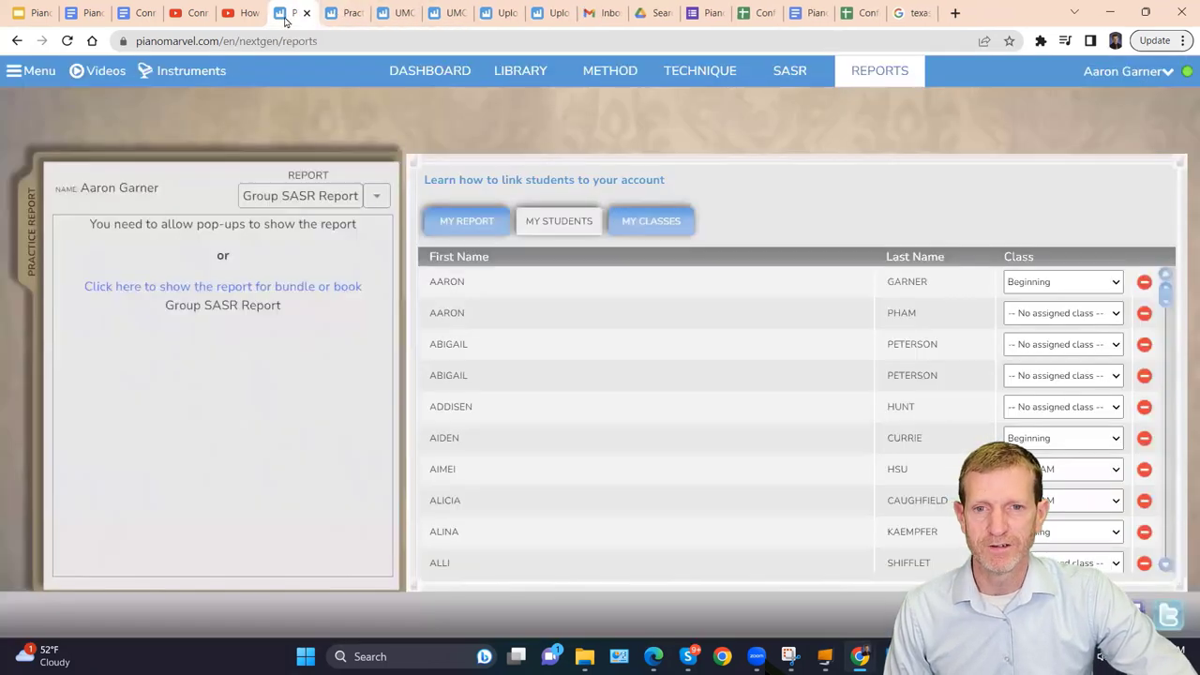
click(342, 16)
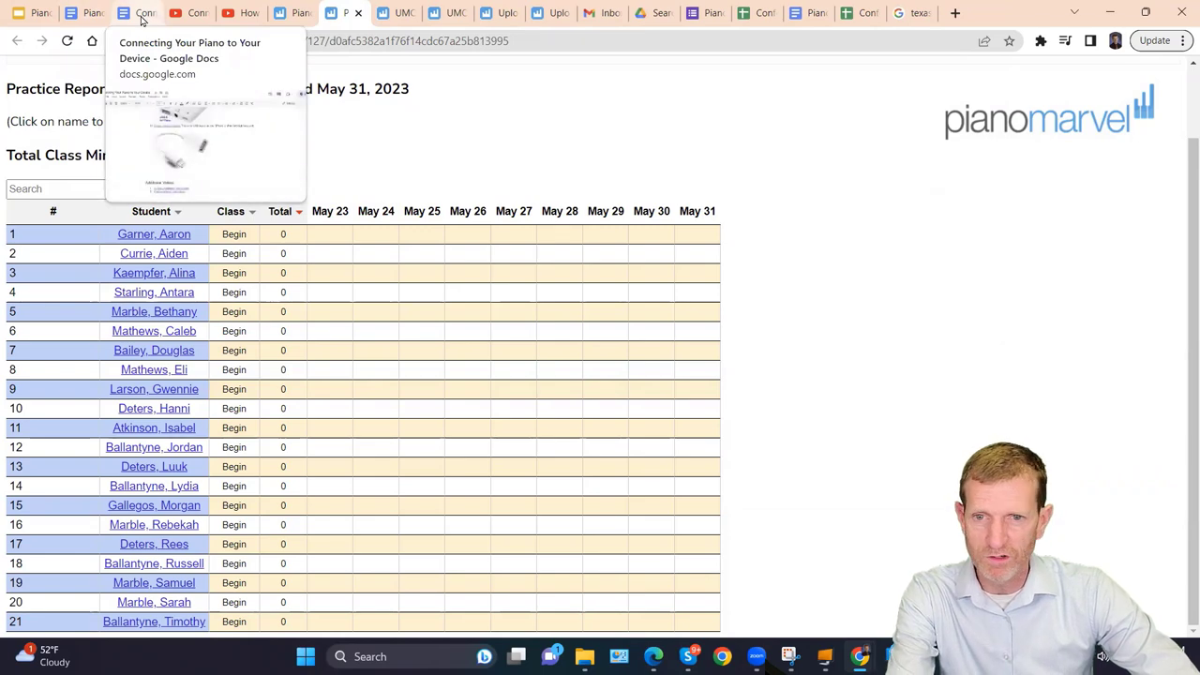
click(142, 15)
click(33, 13)
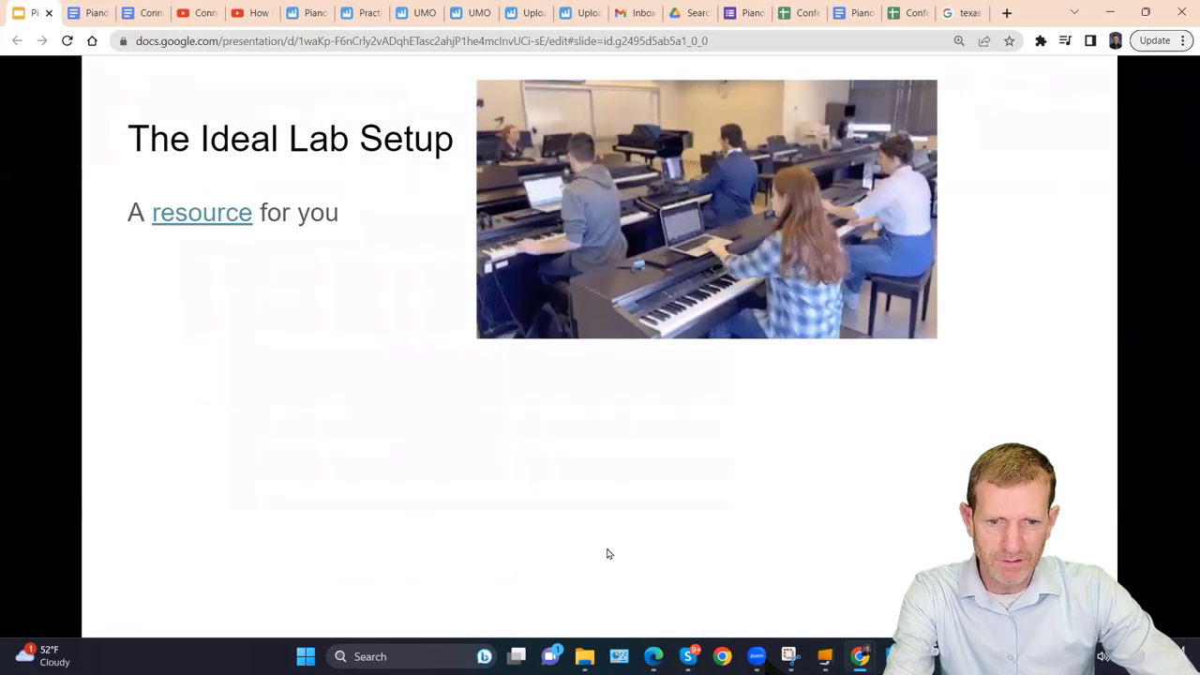
Present the deck full screen, play the piano connection video, and advance through the slides.
key(ctrl+Return)
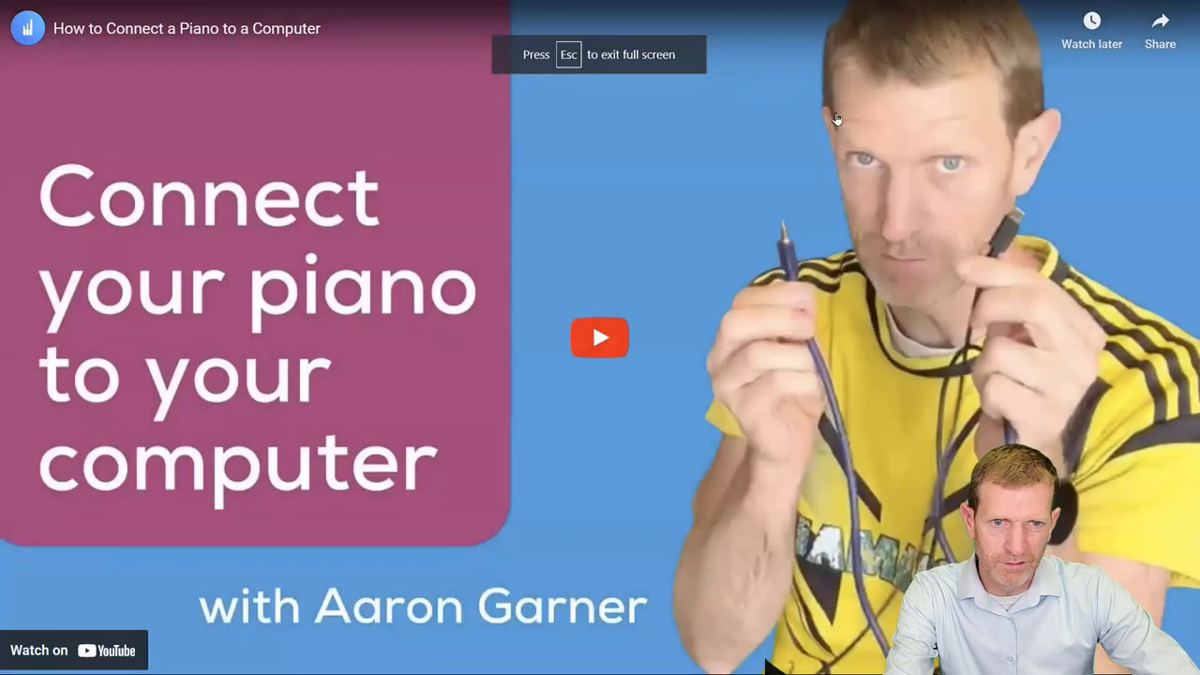
click(777, 228)
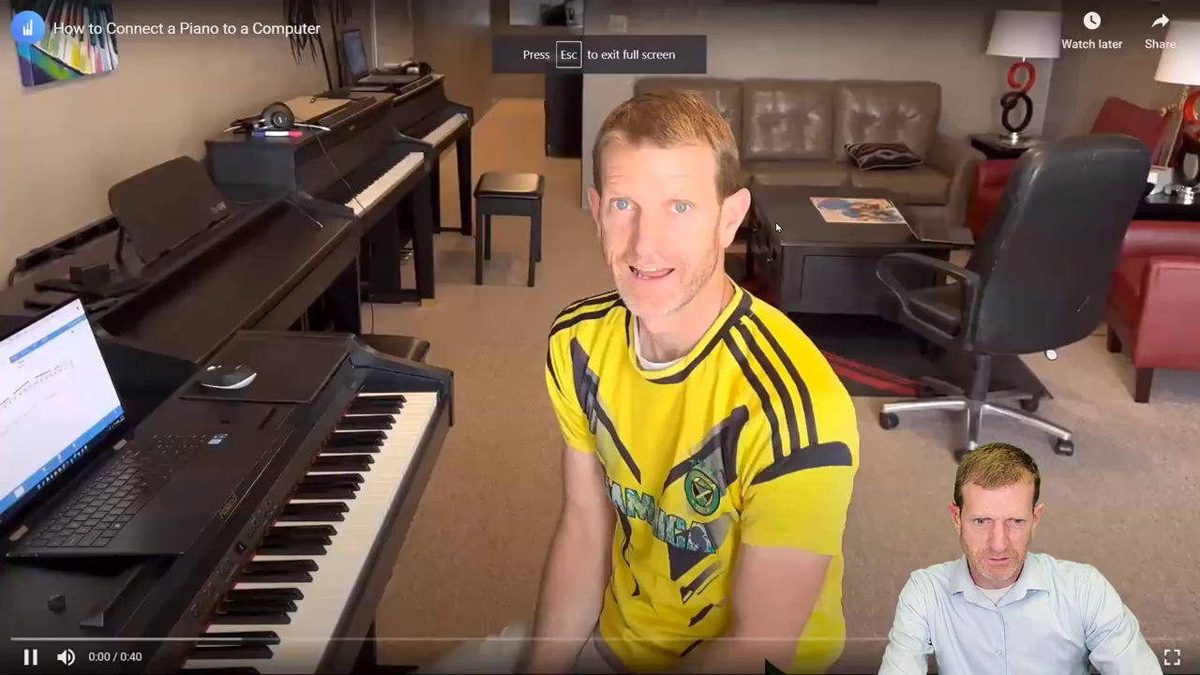
key(Right)
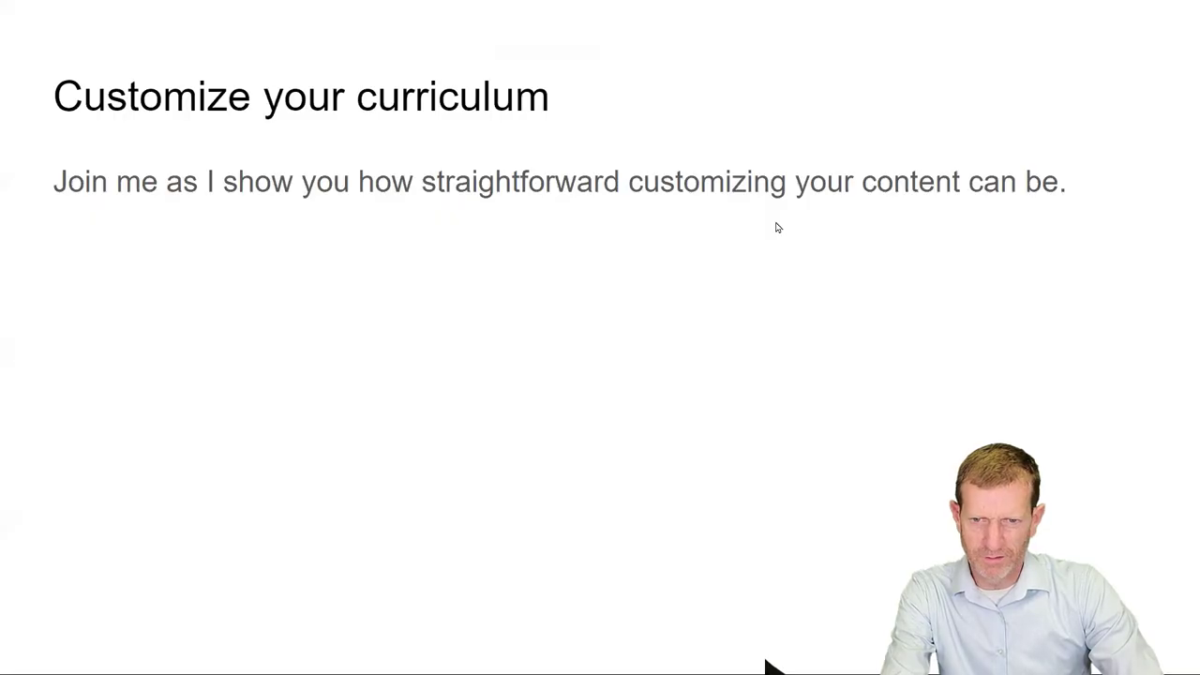
key(Left)
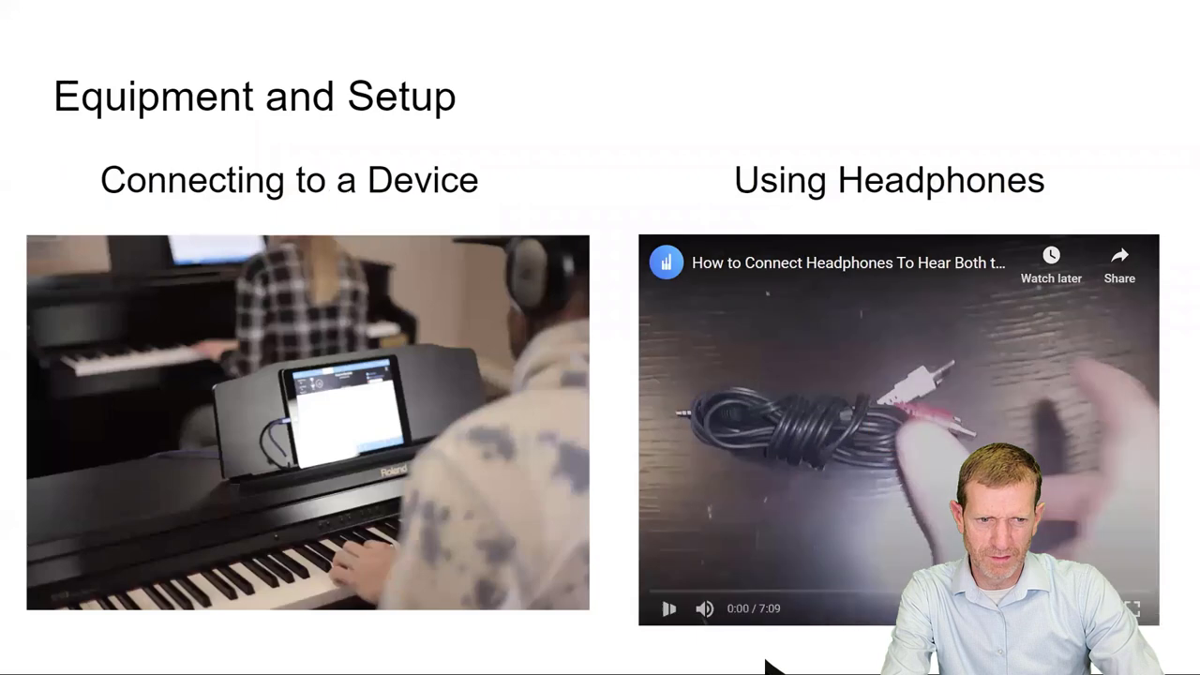
key(Right)
key(Right)
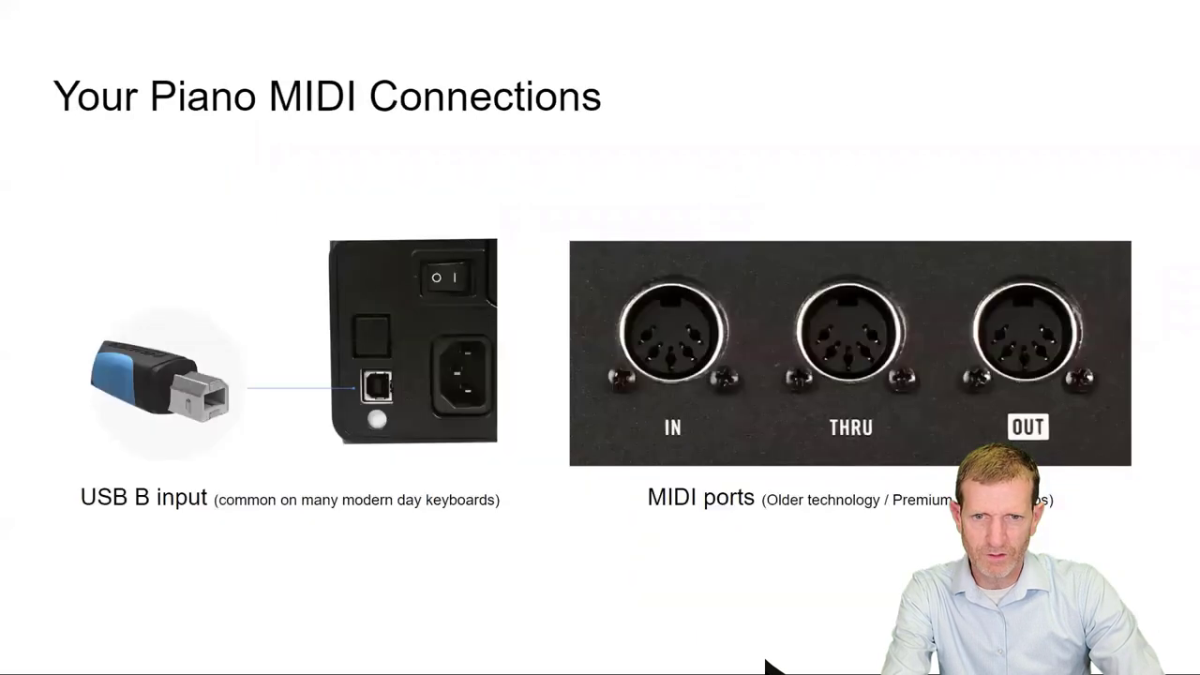
key(Right)
key(Right)
key(Right)
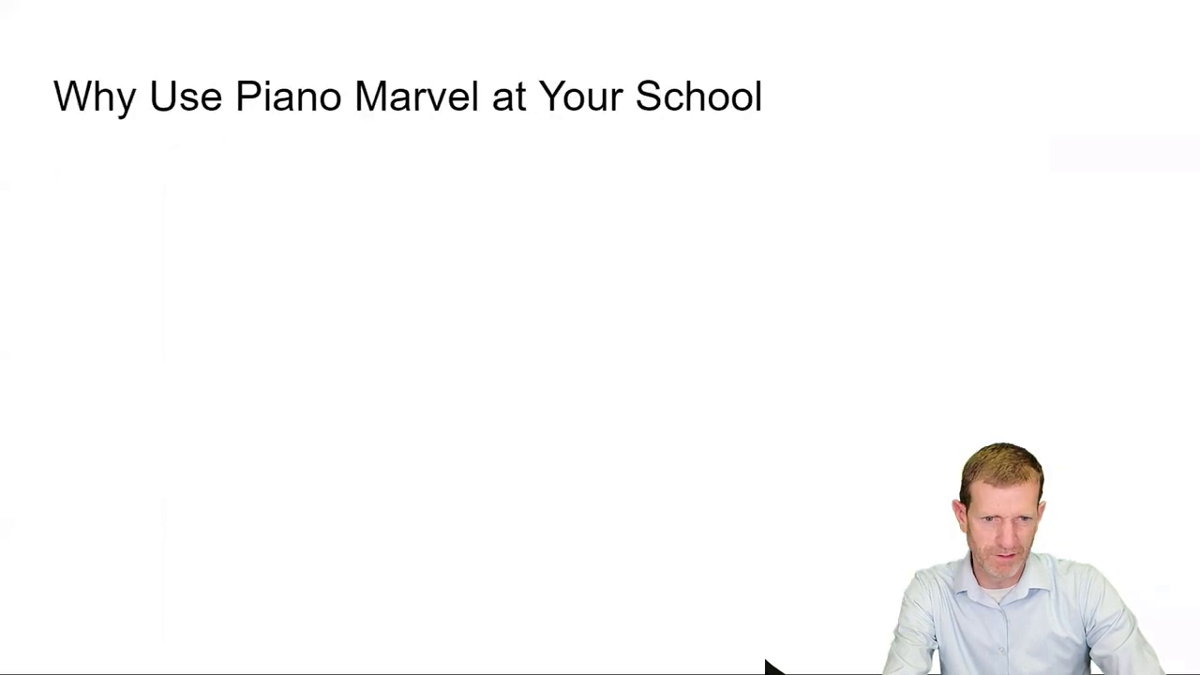